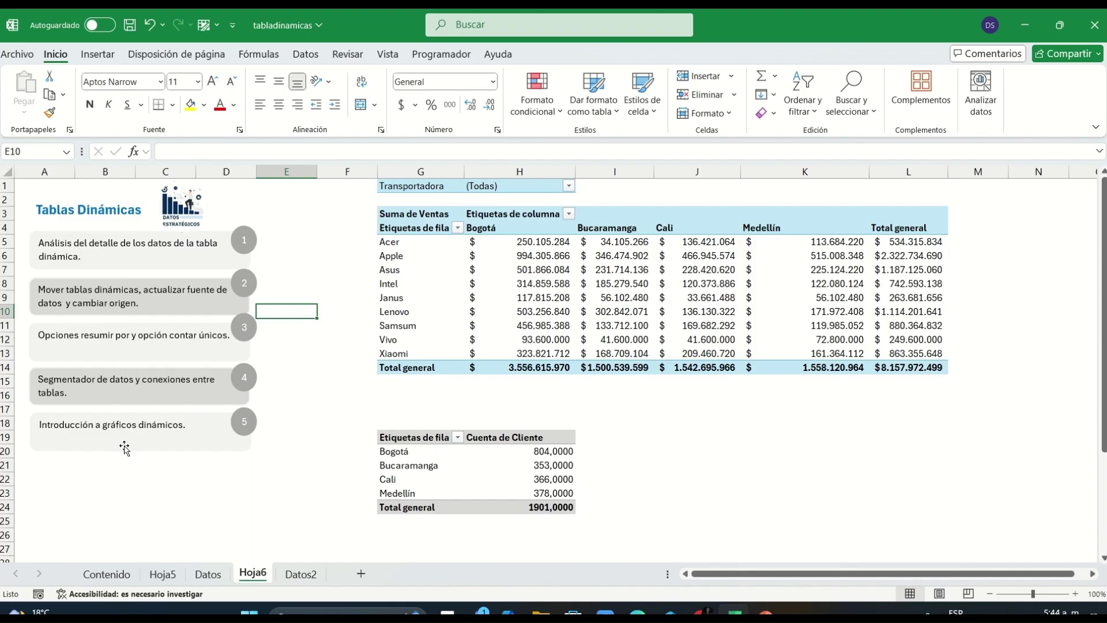
Step: Show the field list for the Suma de Ventas pivot table and remove Marca from its rows
{"action": "left_click", "coordinate": [504, 326]}
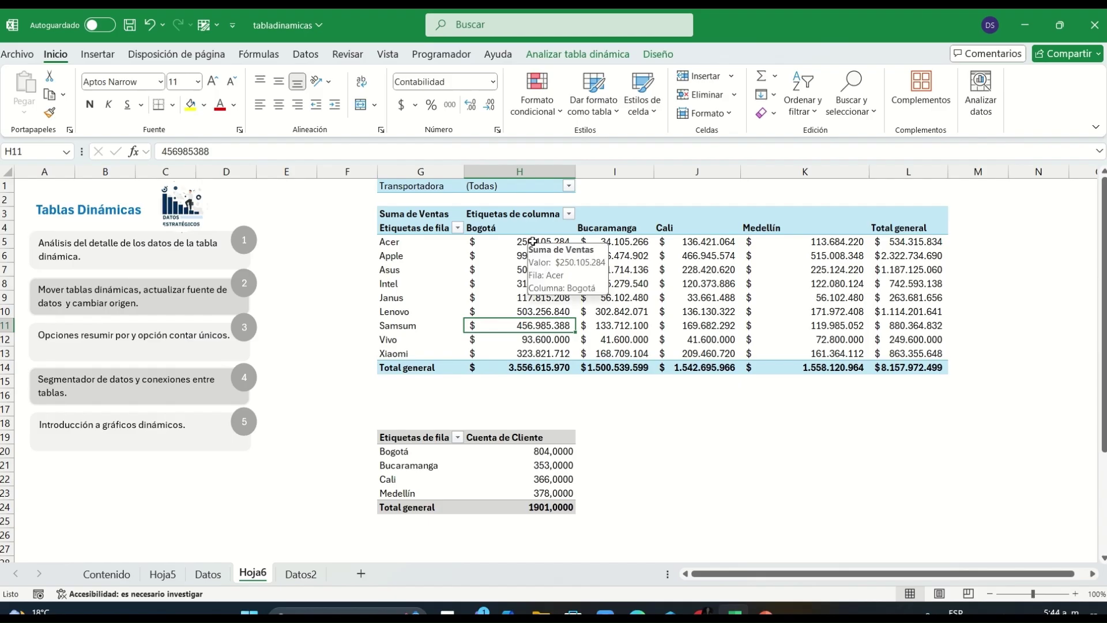
{"action": "left_click", "coordinate": [509, 242]}
{"action": "left_click", "coordinate": [602, 48]}
{"action": "left_click", "coordinate": [1009, 99]}
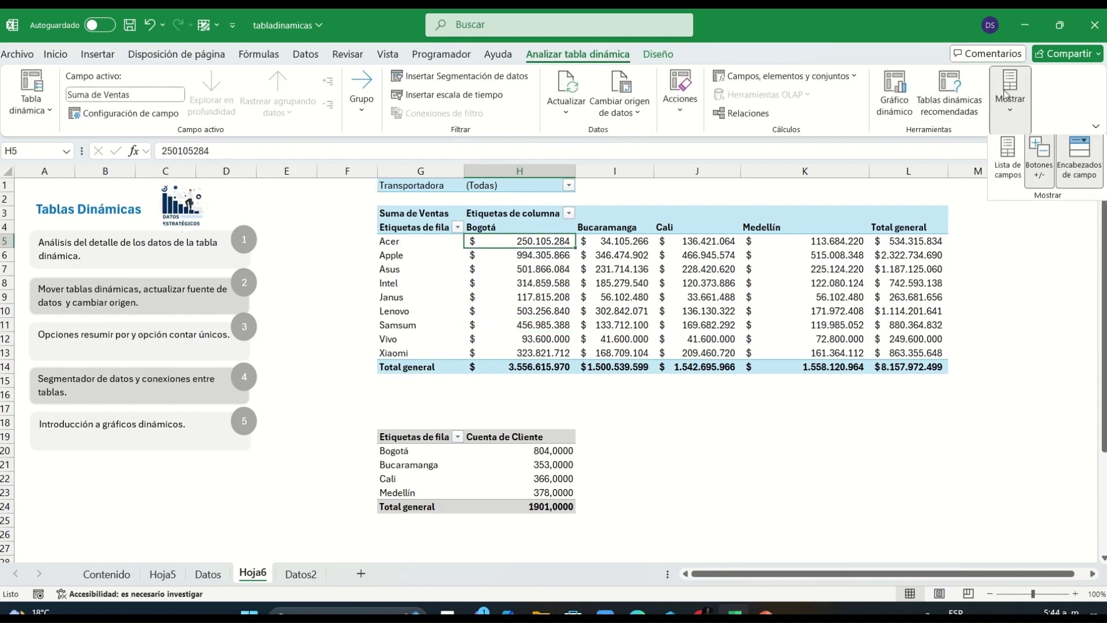
{"action": "left_click", "coordinate": [1008, 164]}
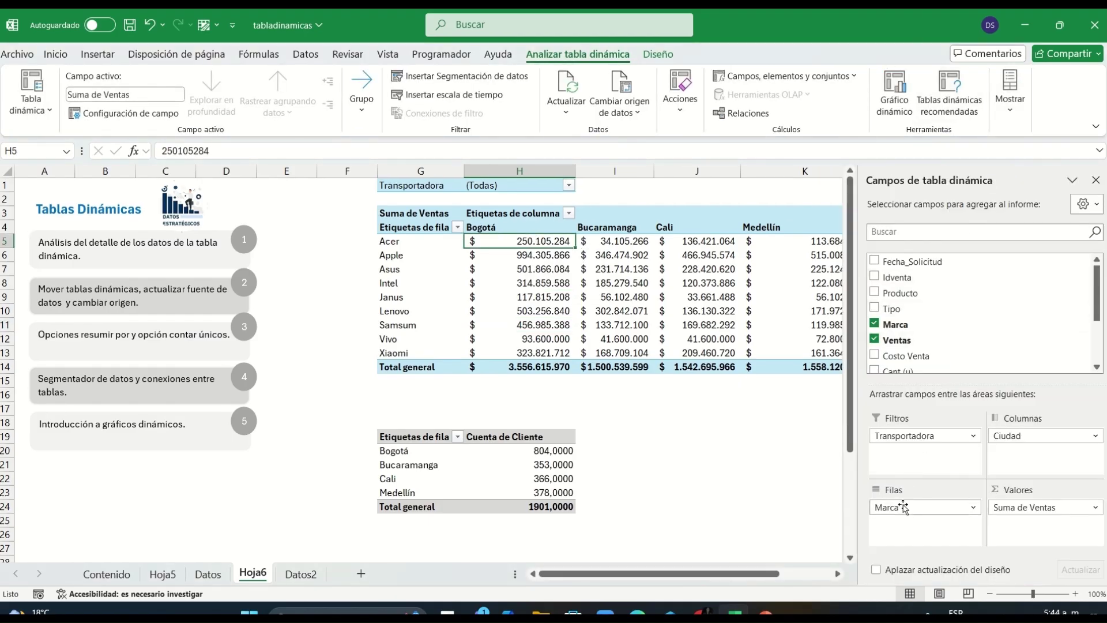
{"action": "left_click_drag", "start_coordinate": [906, 514], "coordinate": [957, 314]}
Step: Try Transportadora as the row field in place of the report filter, and remove it from the pivot table
{"action": "scroll", "coordinate": [956, 316], "scroll_direction": "down", "scroll_amount": 3}
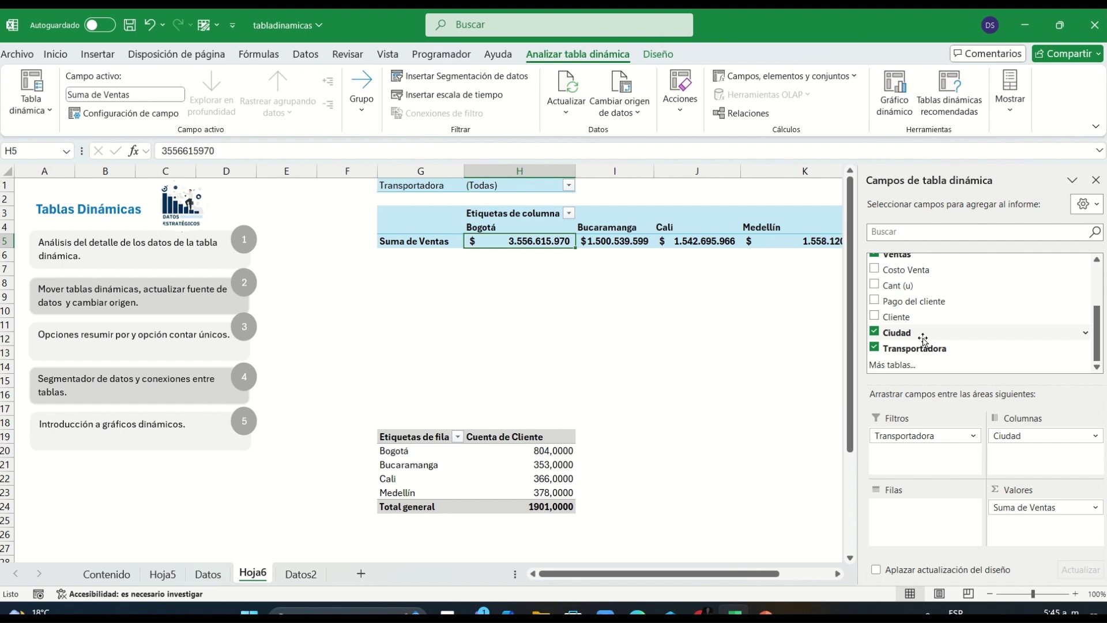
{"action": "left_click_drag", "start_coordinate": [946, 348], "coordinate": [951, 519]}
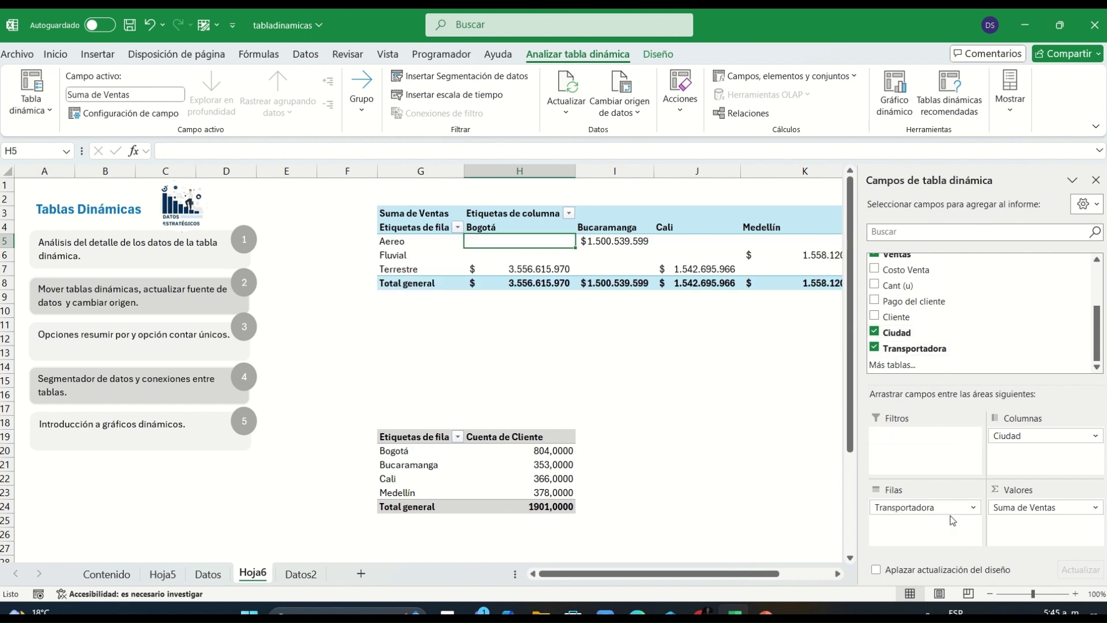
{"action": "left_click", "coordinate": [896, 348]}
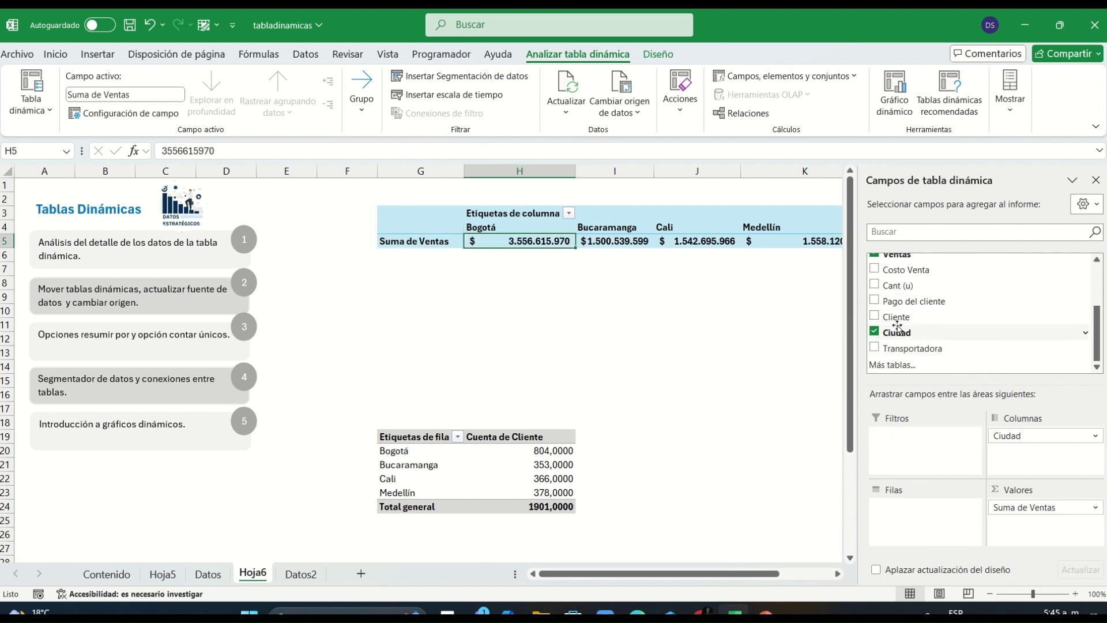
Step: Add Cliente to the rows of the pivot table and close the field list
{"action": "left_click_drag", "start_coordinate": [897, 320], "coordinate": [934, 513]}
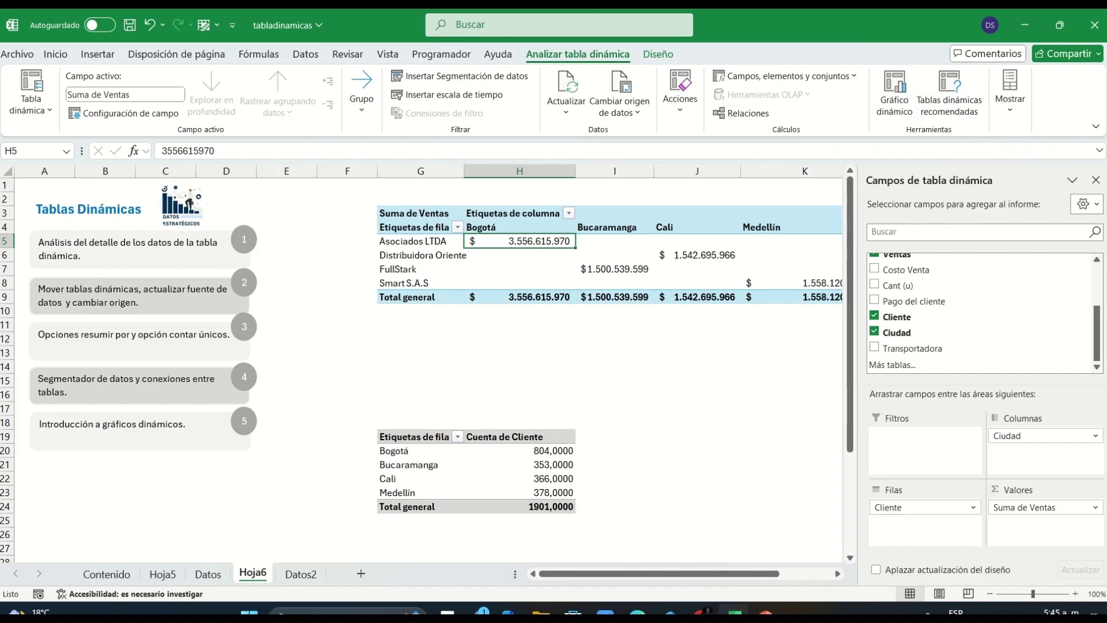
{"action": "left_click", "coordinate": [1096, 180]}
{"action": "left_click", "coordinate": [786, 255]}
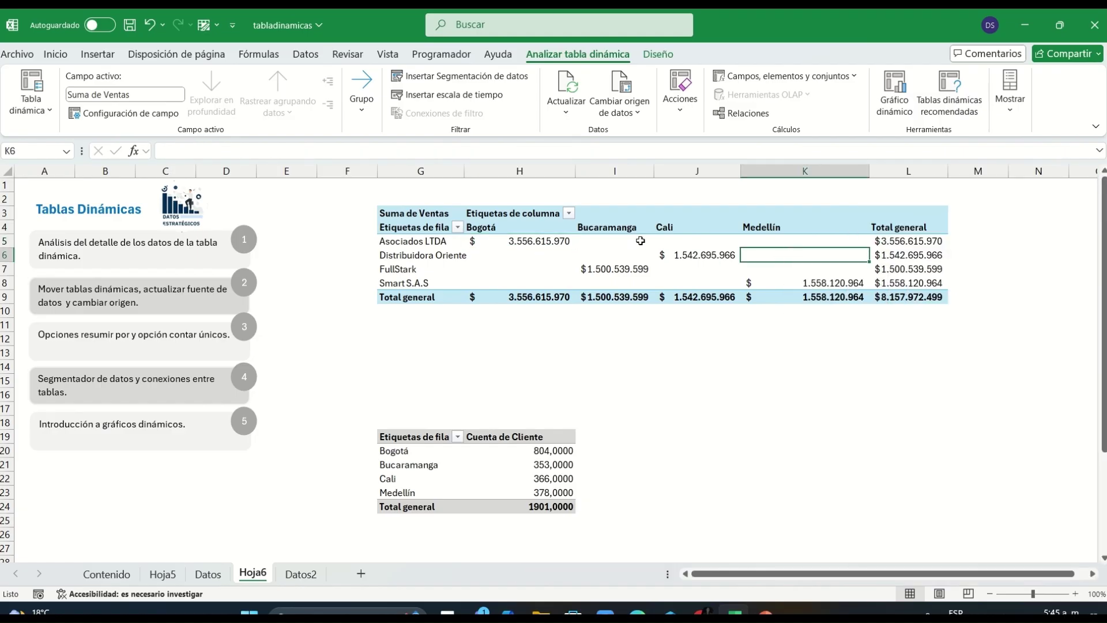
Step: Fill the empty Asociados LTDA cell under Bucaramanga (I5) with yellow
{"action": "left_click", "coordinate": [622, 241]}
{"action": "left_click", "coordinate": [56, 54]}
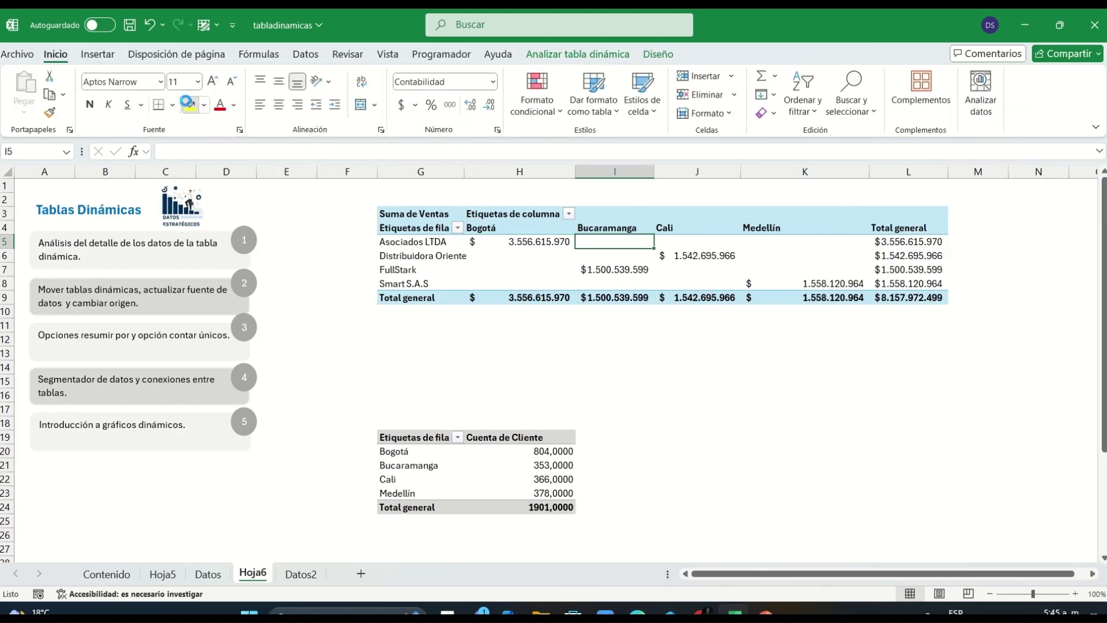
{"action": "left_click", "coordinate": [190, 104]}
Step: Write the note "Significa que el cliente AsociadosLTDA no compro en Bucaramanga." in cell G11
{"action": "left_click", "coordinate": [420, 325]}
{"action": "type", "text": "Sig"}
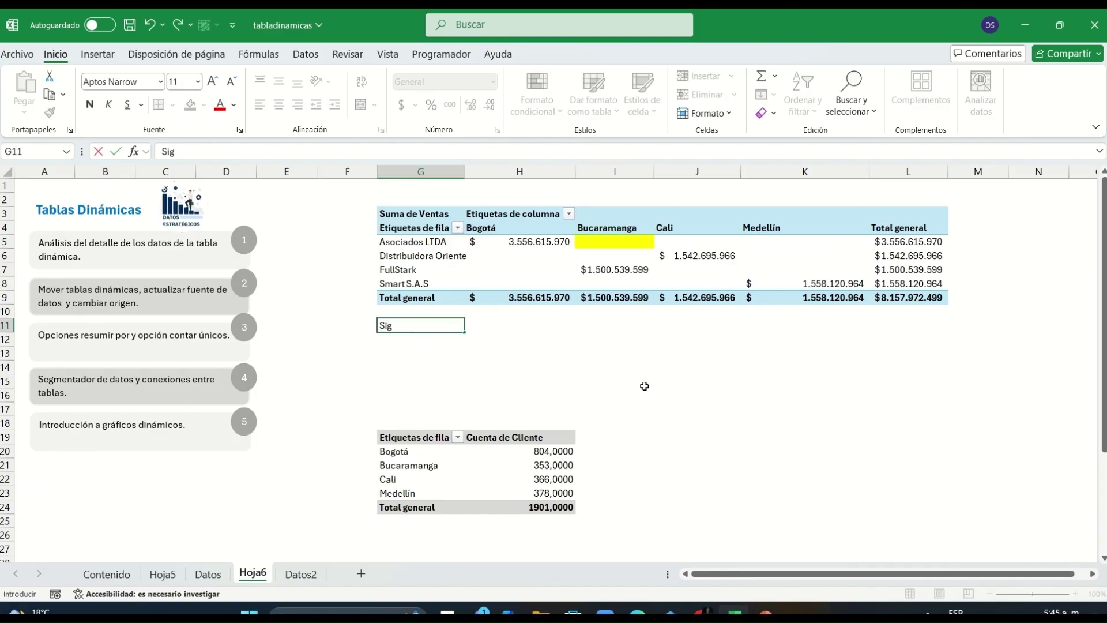
{"action": "type", "text": "nifiqica que el cliente Ac"}
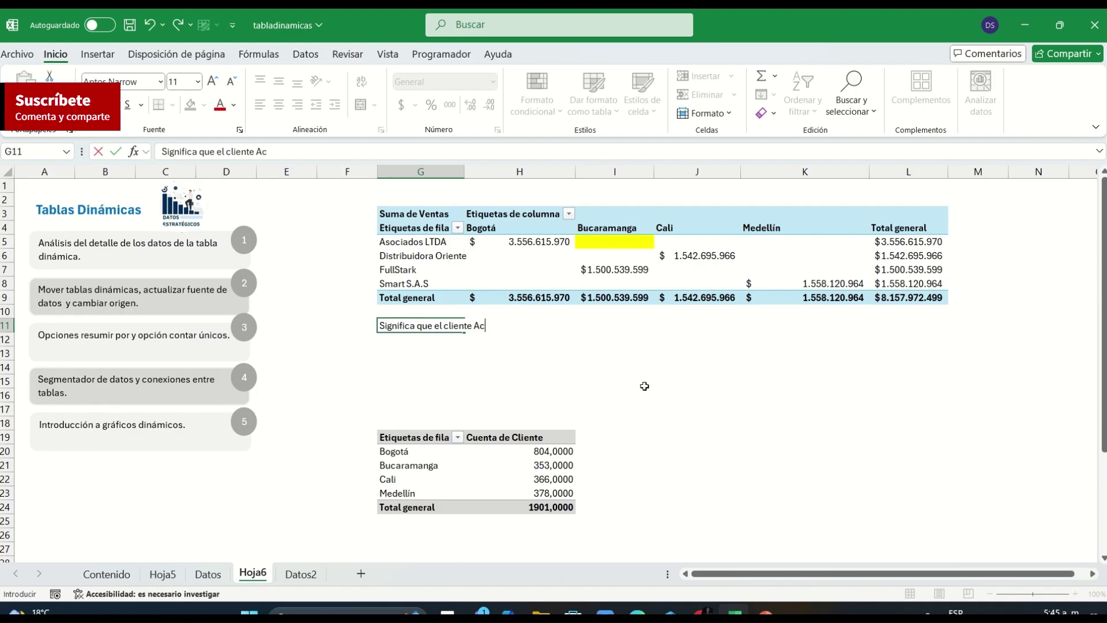
{"action": "type", "text": "o"}
{"action": "key", "text": "BackSpace"}
{"action": "key", "text": "BackSpace"}
{"action": "type", "text": "sociadosLTDA no com"}
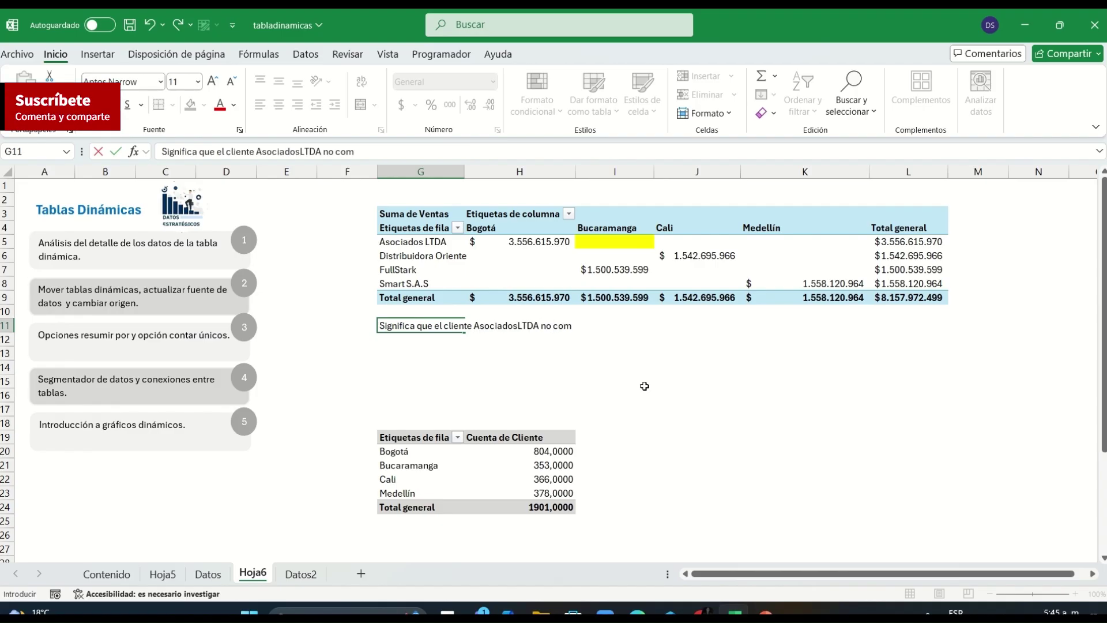
{"action": "type", "text": "pro en Bucaramanga."}
{"action": "key", "text": "Return"}
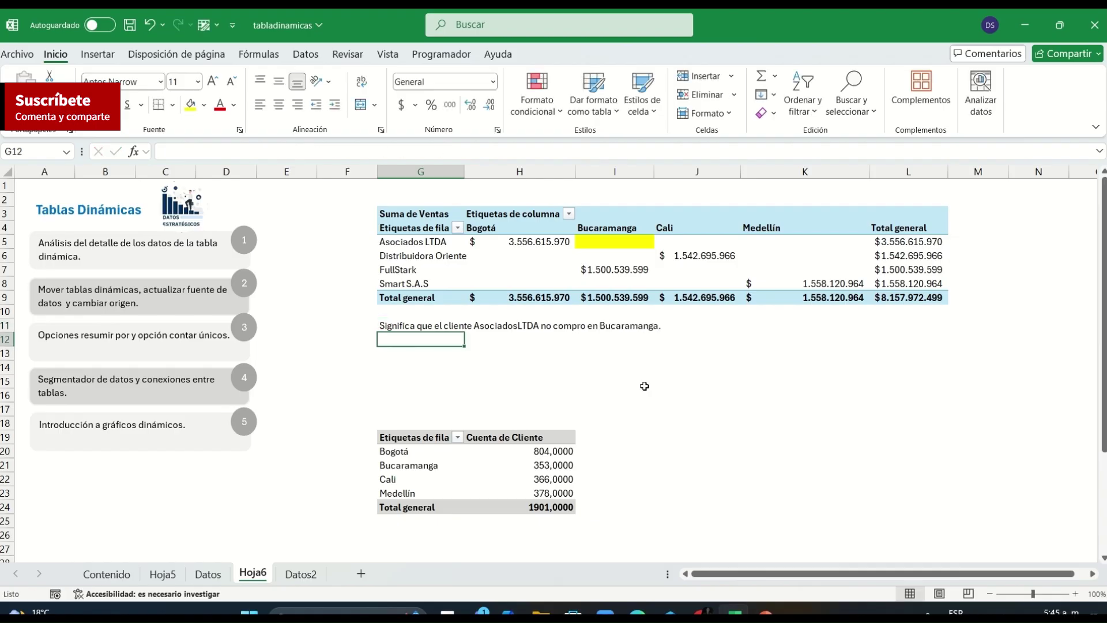
Step: Draw an arrow shape from the yellow cell I5 down to the note in row 11
{"action": "left_click", "coordinate": [98, 54]}
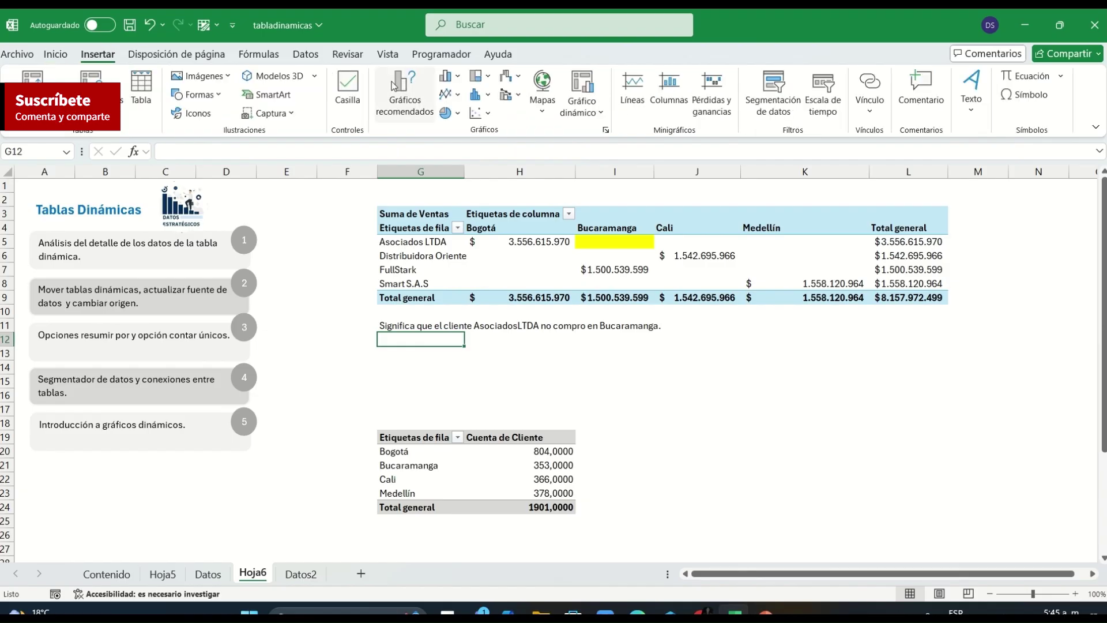
{"action": "left_click", "coordinate": [196, 94]}
{"action": "left_click", "coordinate": [173, 234]}
{"action": "left_click_drag", "start_coordinate": [582, 256], "coordinate": [476, 316]}
Step: Extend the note in G11 so it ends with "o su compra fue cero."
{"action": "left_click", "coordinate": [421, 325]}
{"action": "left_click", "coordinate": [476, 147]}
{"action": "key", "text": "BackSpace"}
{"action": "type", "text": "o"}
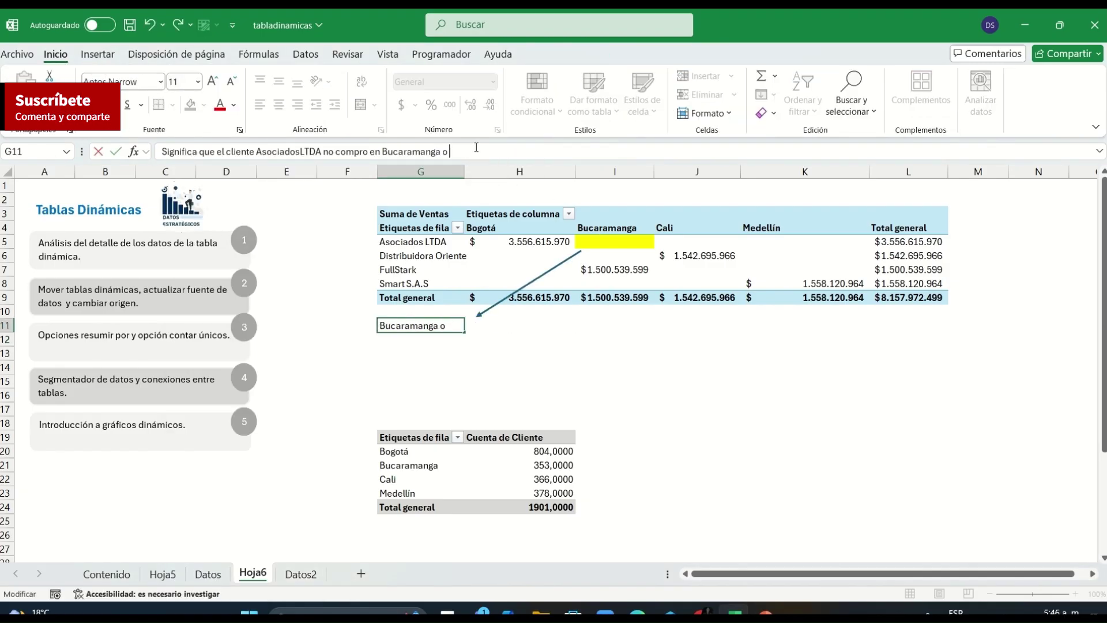
{"action": "type", "text": " su compra fue cero."}
{"action": "key", "text": "Return"}
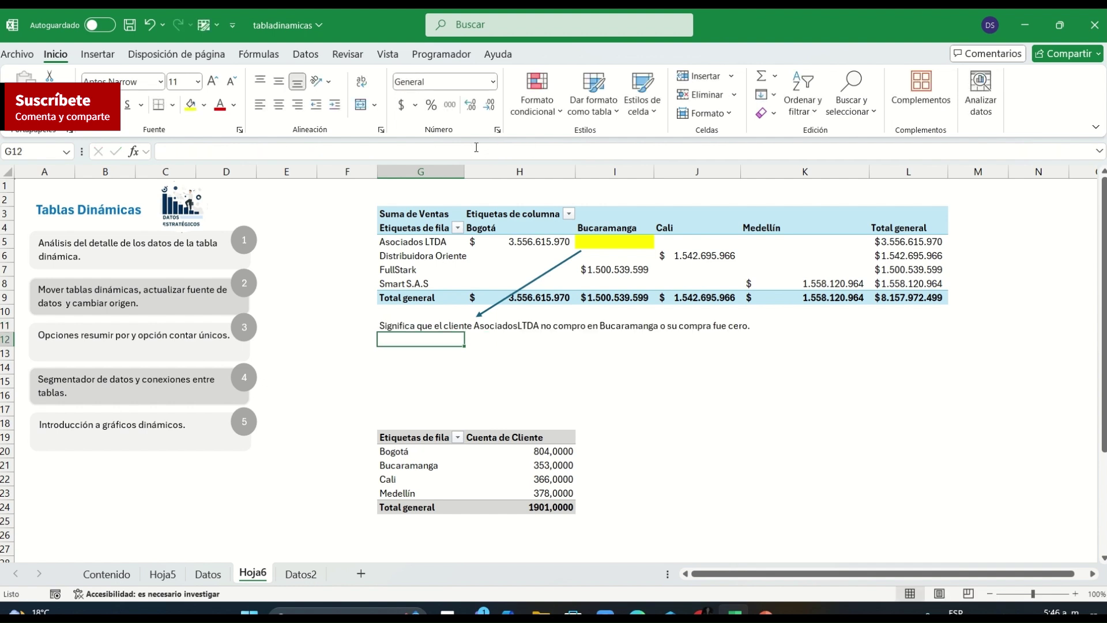
Step: Write the question "¿Cómo tratar los espacios en blanco?" in cell G12
{"action": "left_click", "coordinate": [441, 325]}
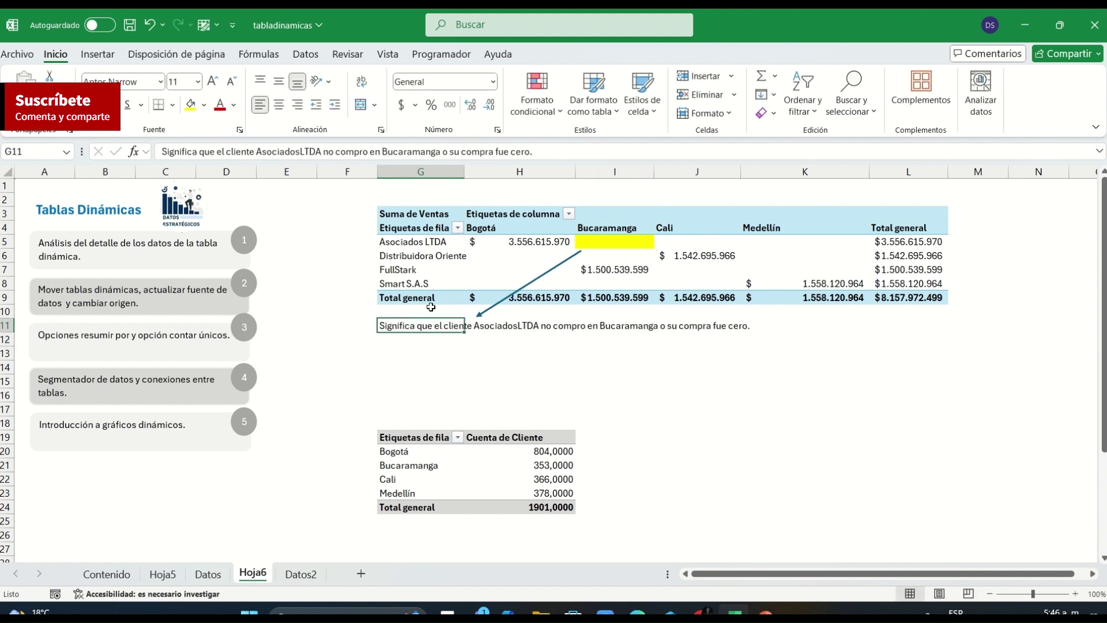
{"action": "left_click", "coordinate": [589, 245]}
{"action": "left_click", "coordinate": [414, 341]}
{"action": "type", "text": "¿C"}
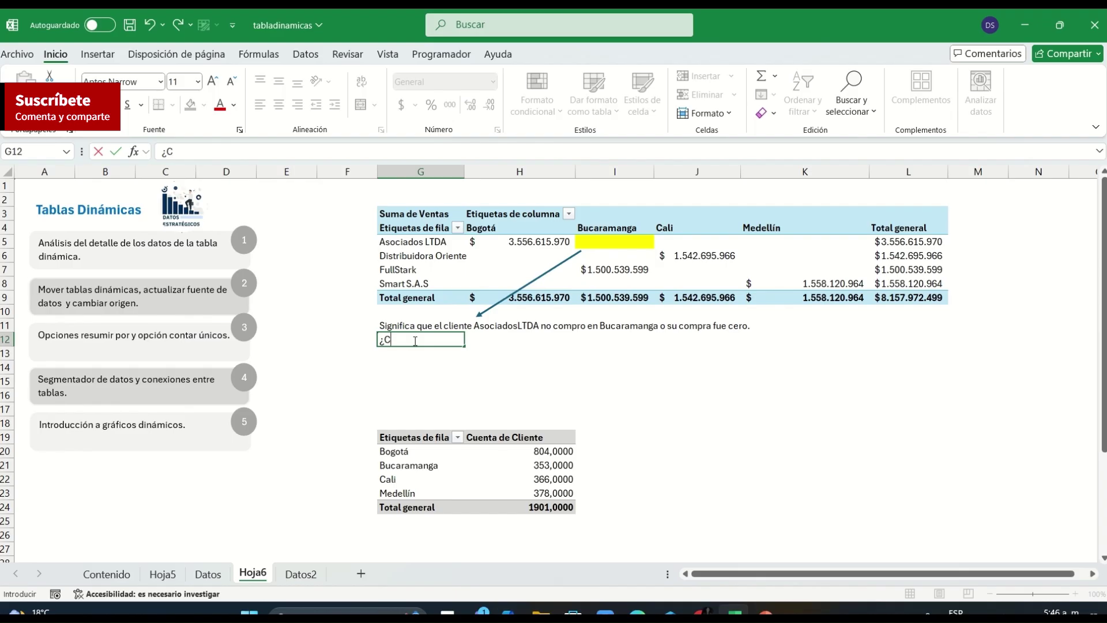
{"action": "type", "text": "ómo tratar los simbo"}
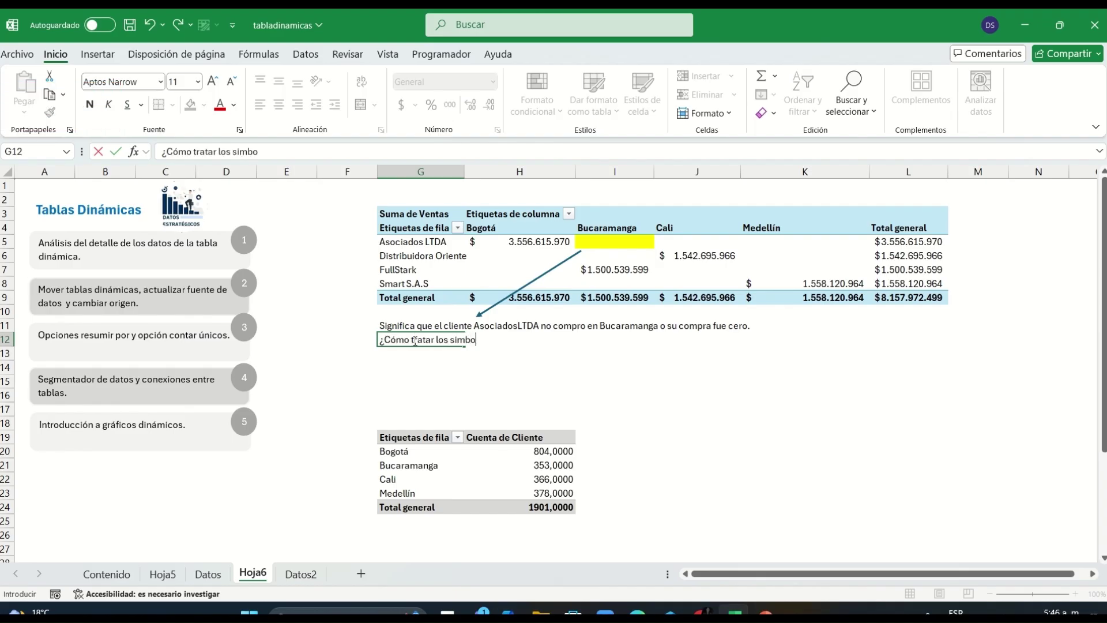
{"action": "key", "text": "BackSpace"}
{"action": "key", "text": "BackSpace"}
{"action": "key", "text": "BackSpace"}
{"action": "key", "text": "BackSpace"}
{"action": "key", "text": "BackSpace"}
{"action": "type", "text": "espacios en balnc"}
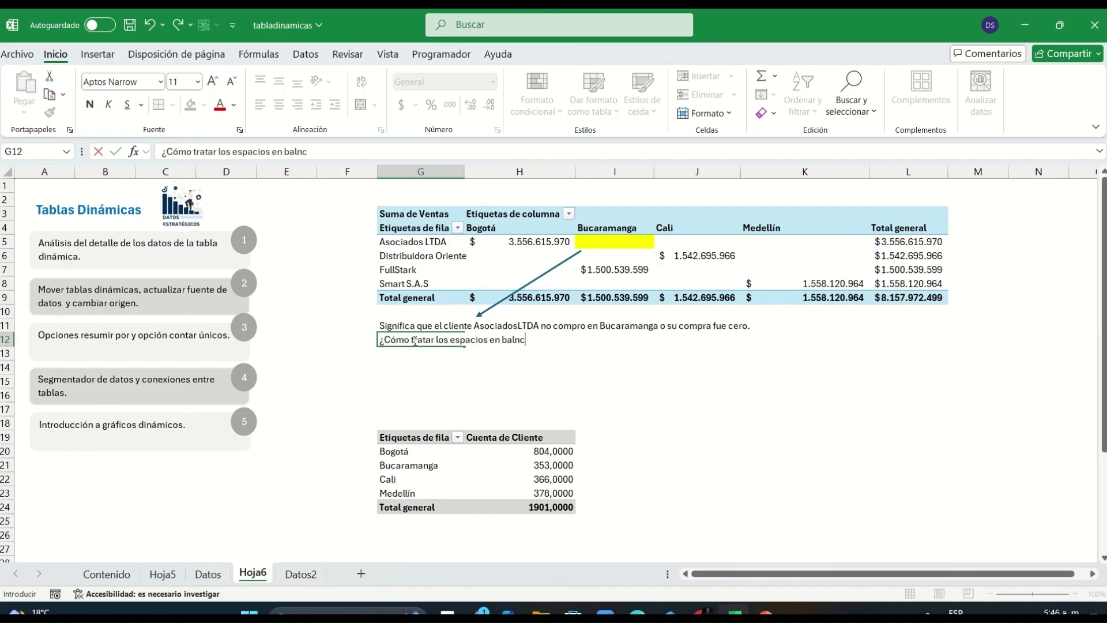
{"action": "type", "text": "nco?"}
{"action": "key", "text": "Return"}
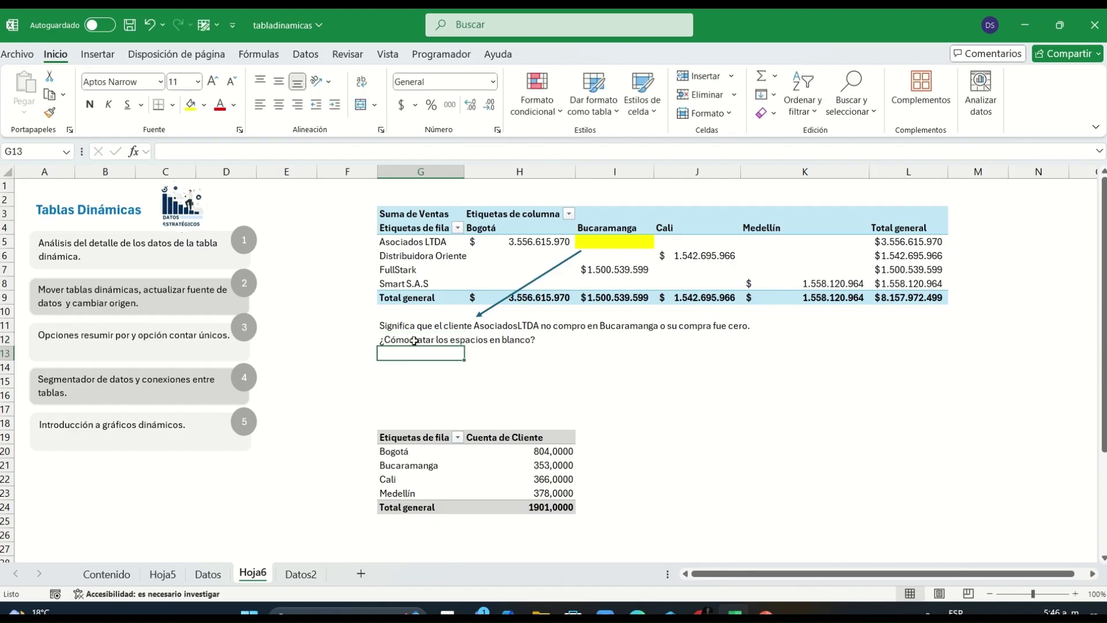
Step: Set the pivot table options to show 0 for empty cells
{"action": "right_click", "coordinate": [517, 270]}
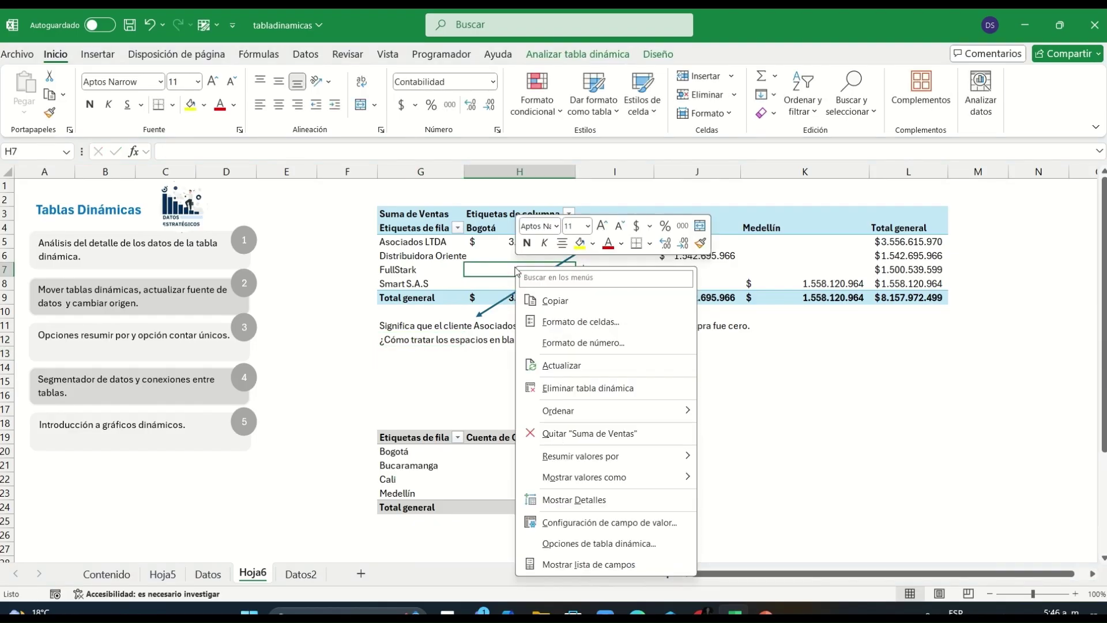
{"action": "left_click", "coordinate": [599, 544]}
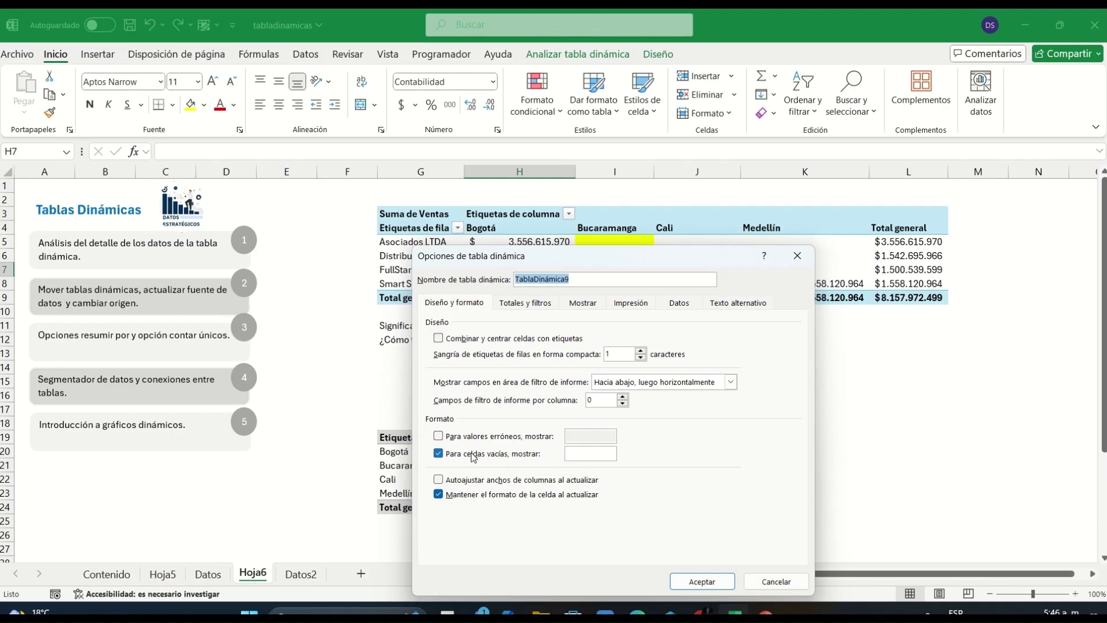
{"action": "left_click", "coordinate": [446, 454]}
{"action": "left_click", "coordinate": [439, 453]}
{"action": "left_click", "coordinate": [584, 453]}
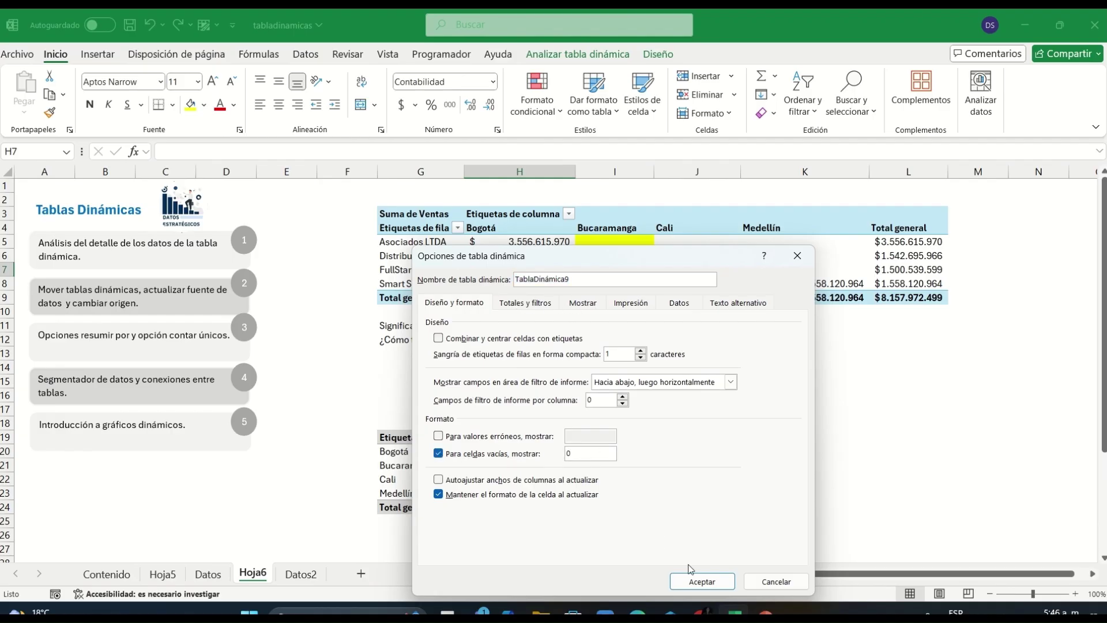
{"action": "left_click", "coordinate": [699, 580]}
Step: Check the values of the previously blank cells in the pivot table, including the yellow cell I5
{"action": "left_click", "coordinate": [732, 238]}
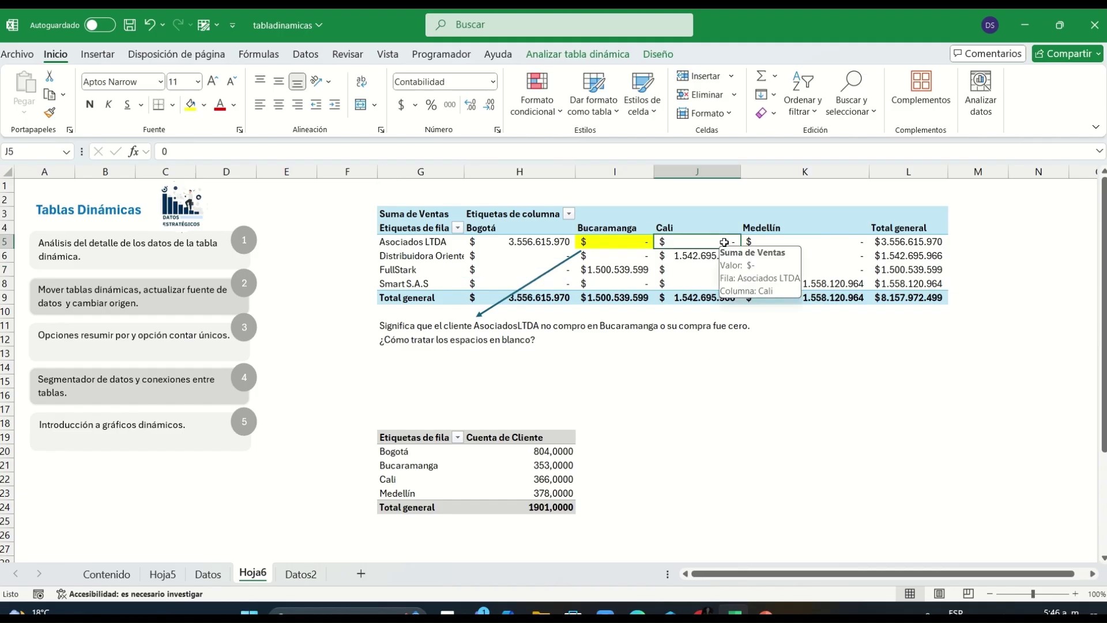
{"action": "left_click", "coordinate": [810, 248]}
{"action": "left_click", "coordinate": [794, 269]}
{"action": "left_click", "coordinate": [511, 267]}
{"action": "left_click", "coordinate": [641, 242]}
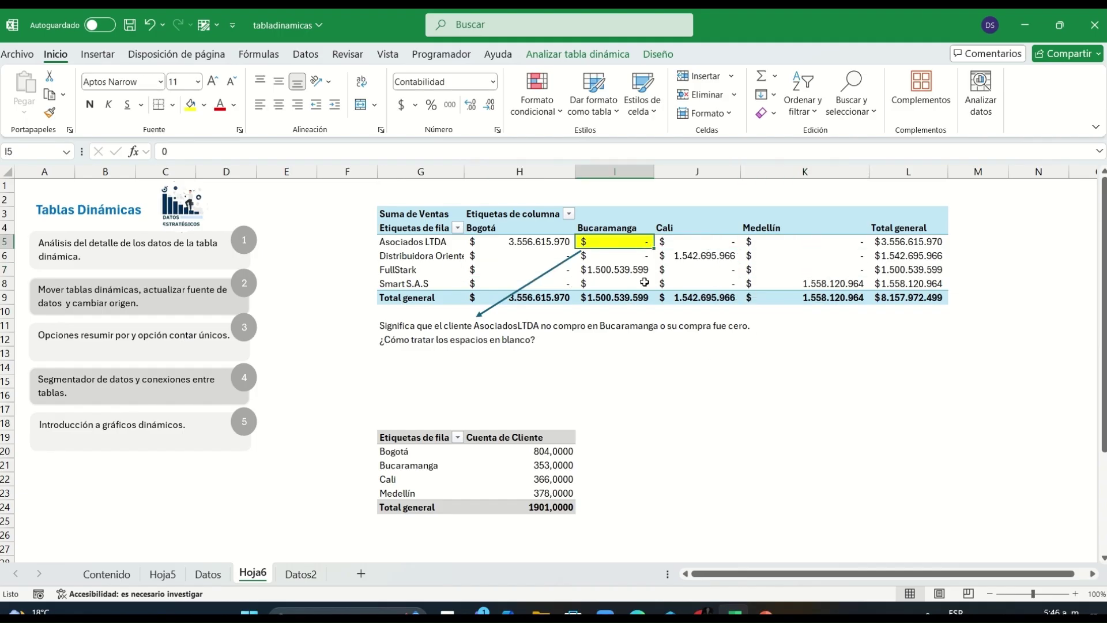
{"action": "left_click", "coordinate": [175, 155]}
{"action": "left_click", "coordinate": [663, 292]}
{"action": "left_click", "coordinate": [588, 395]}
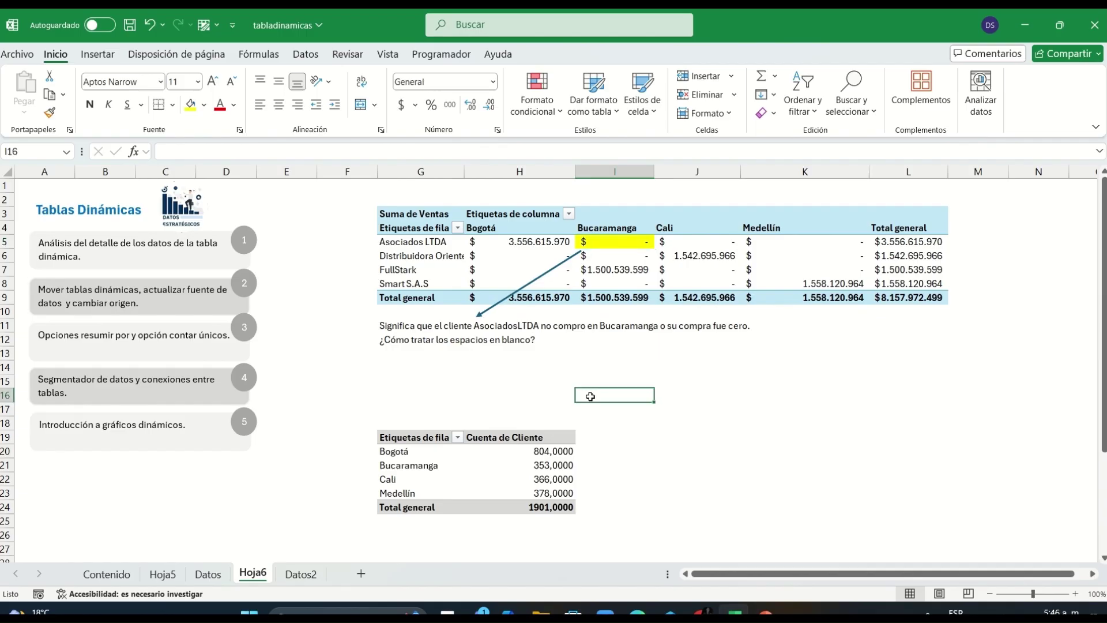
Step: Append the answer ": Ir a formato y poner el valor que se requiera." to the question in G12
{"action": "left_click", "coordinate": [451, 357]}
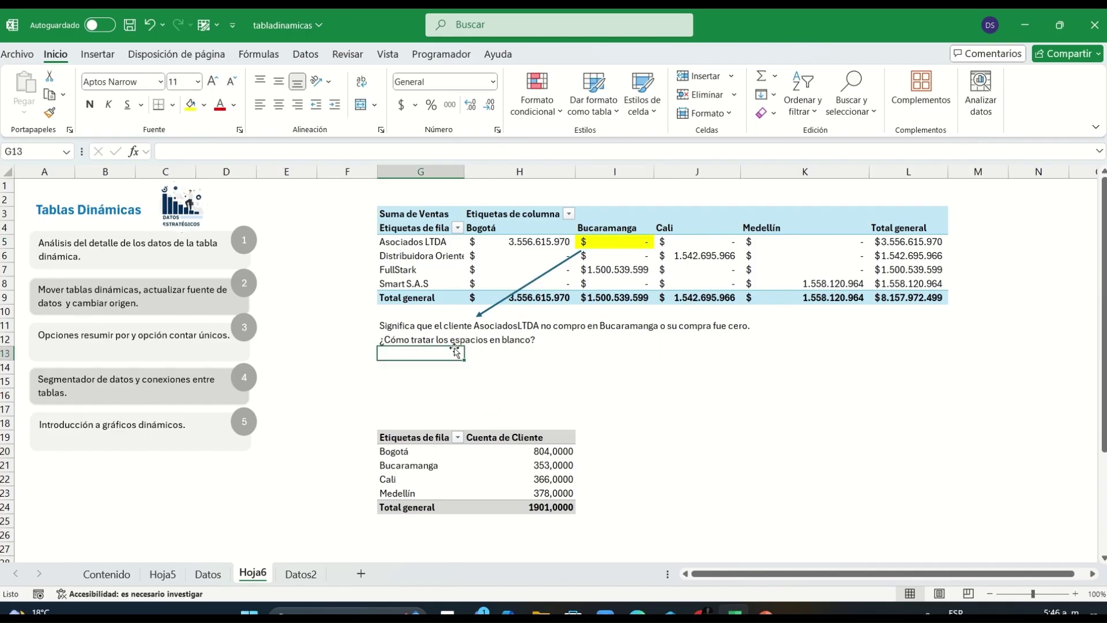
{"action": "left_click", "coordinate": [436, 342]}
{"action": "left_click", "coordinate": [532, 151]}
{"action": "type", "text": ": I"}
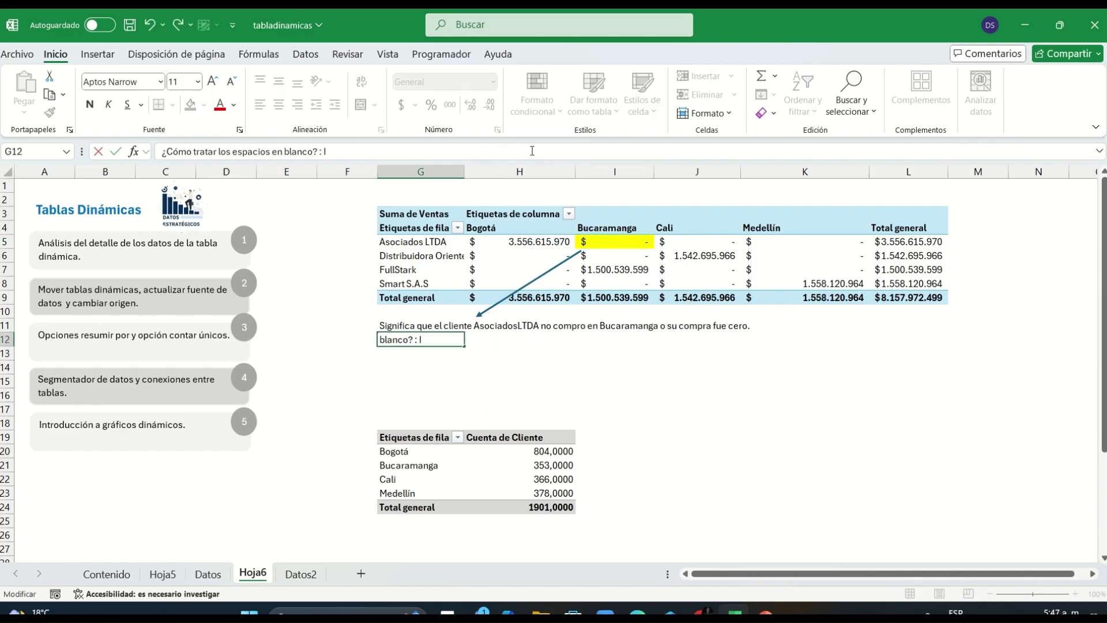
{"action": "type", "text": "r a formato y poner el val"}
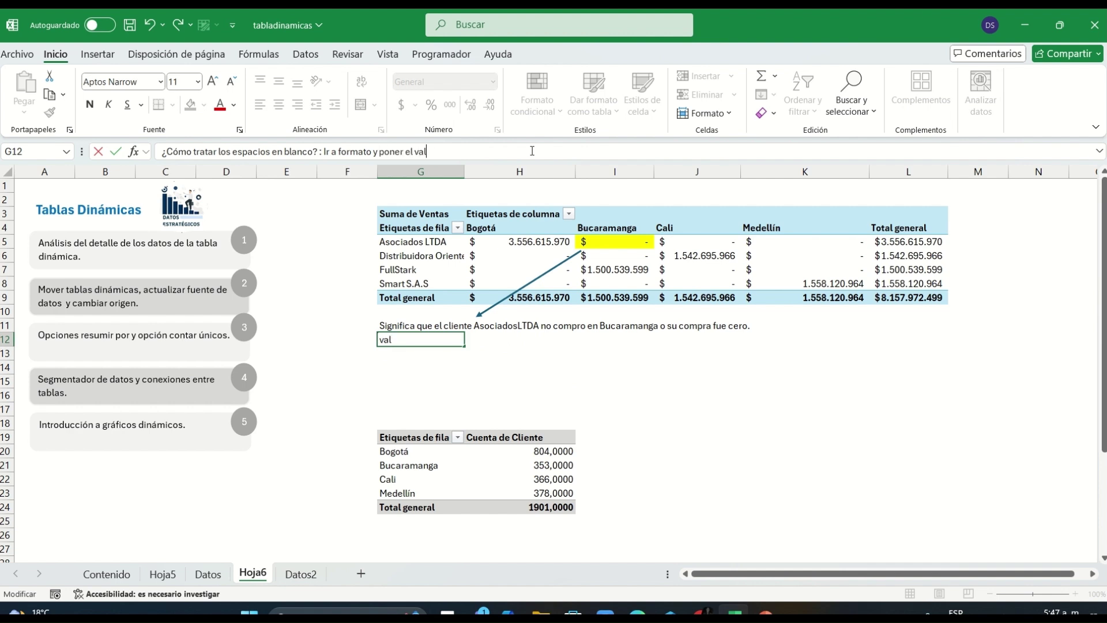
{"action": "type", "text": "or que se rewuier"}
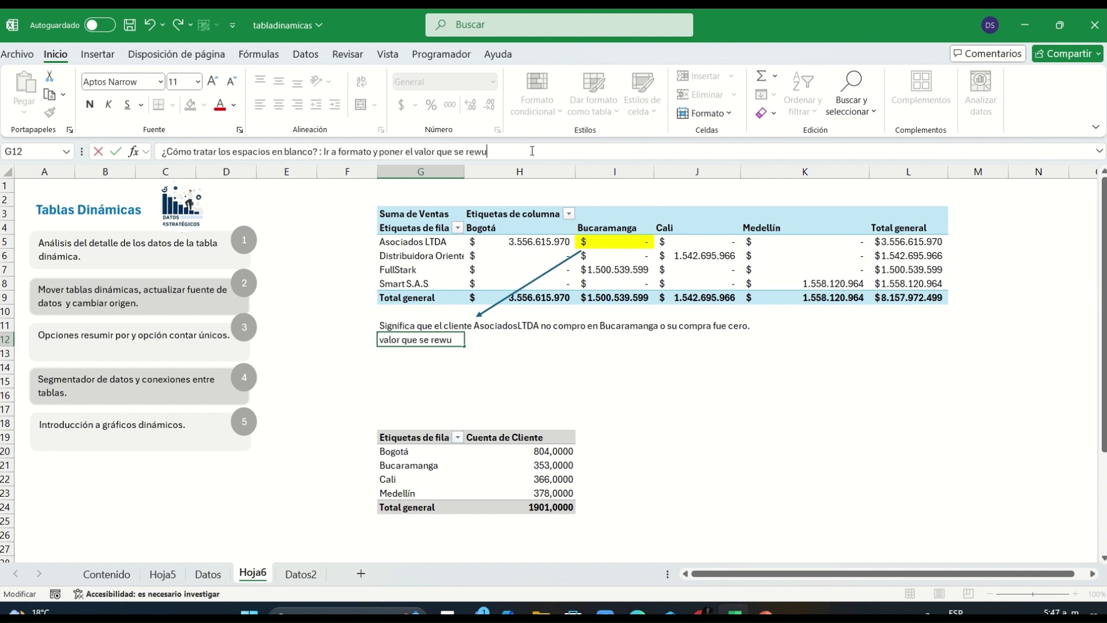
{"action": "key", "text": "BackSpace"}
{"action": "key", "text": "BackSpace"}
{"action": "type", "text": "quiera."}
{"action": "key", "text": "Return"}
{"action": "left_click", "coordinate": [560, 366]}
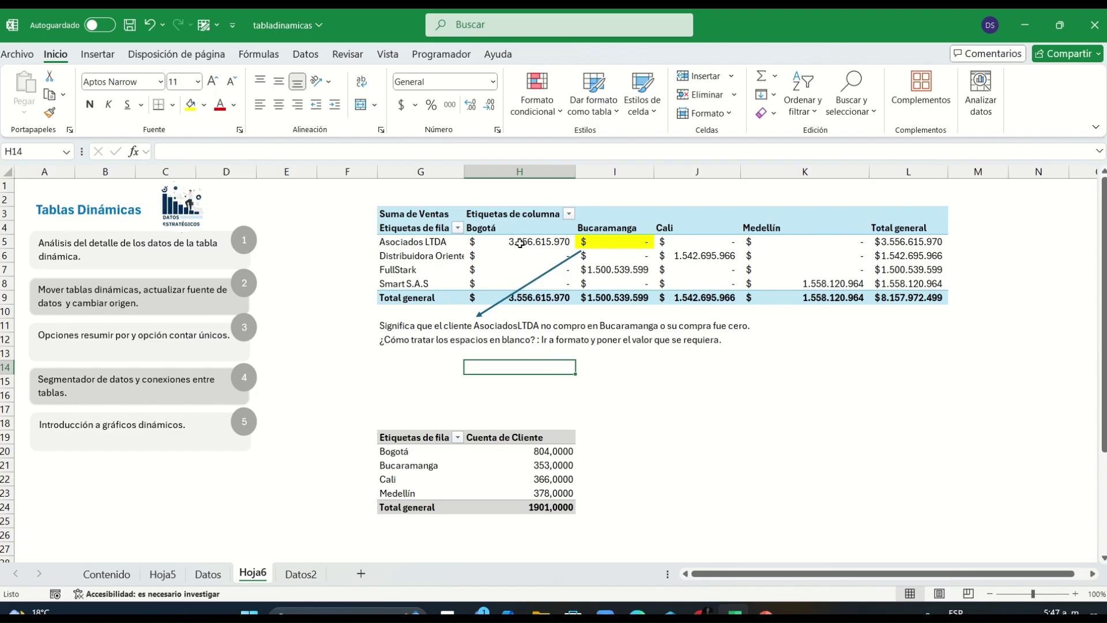
Step: Fill the FullStark sales cell under Bucaramanga (I7) with light orange and make it bold
{"action": "left_click", "coordinate": [623, 269]}
{"action": "left_click", "coordinate": [204, 104]}
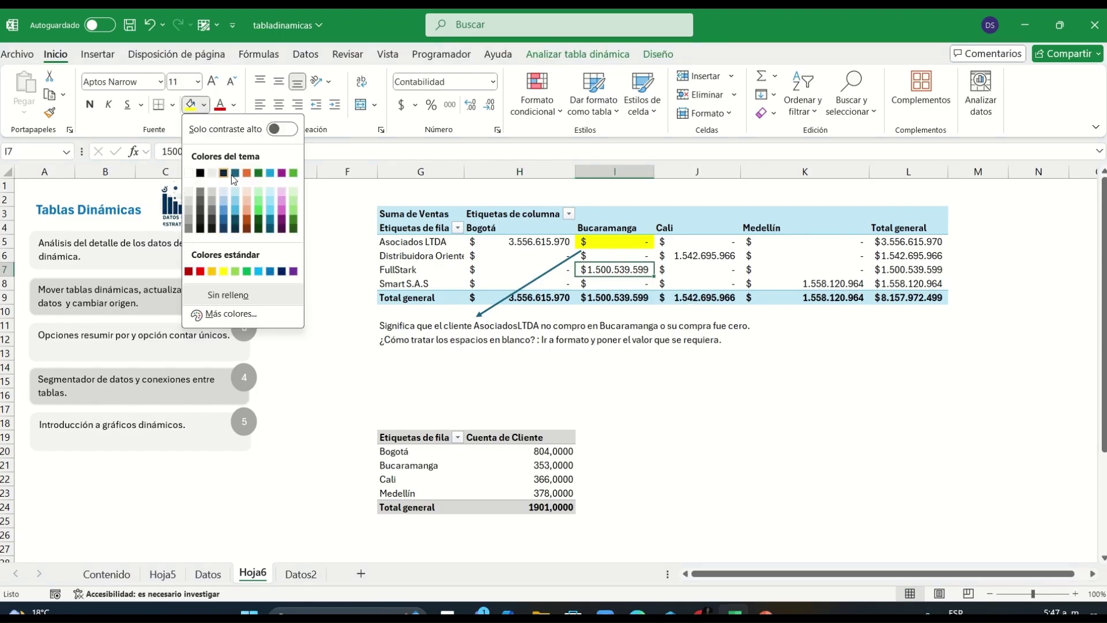
{"action": "left_click", "coordinate": [250, 189]}
{"action": "left_click", "coordinate": [90, 104]}
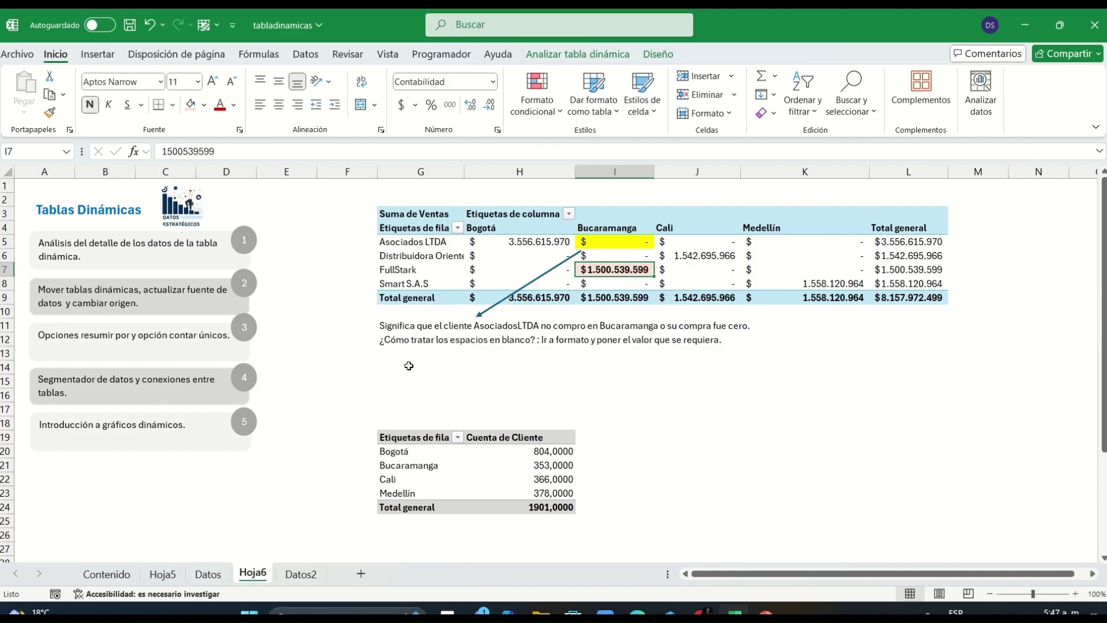
Step: Duplicate the arrow and place the copy so it points from the highlighted FullStark cell I7 to cell G14
{"action": "left_click", "coordinate": [531, 282]}
{"action": "left_click_drag", "start_coordinate": [531, 282], "coordinate": [559, 304]}
{"action": "left_click_drag", "start_coordinate": [497, 337], "coordinate": [449, 360]}
{"action": "left_click", "coordinate": [443, 366]}
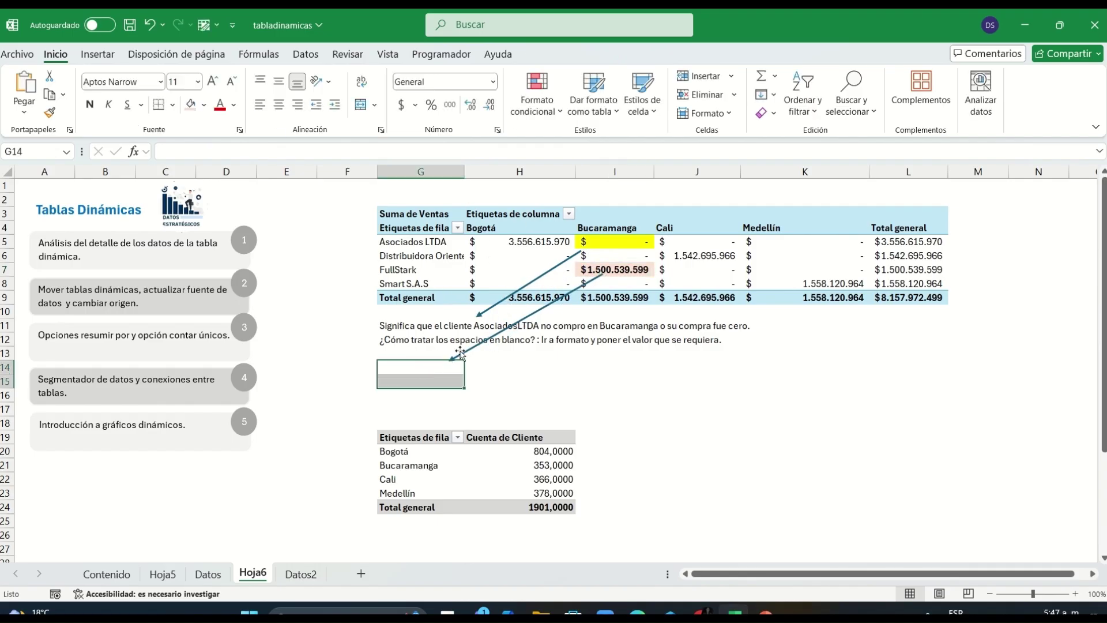
Step: Enter the note "Significa que el cliente FullStark compro unicamente en Bucaramanga y su compra fue de 1.500.539.599" in G14
{"action": "left_click", "coordinate": [411, 372]}
{"action": "type", "text": "Signif"}
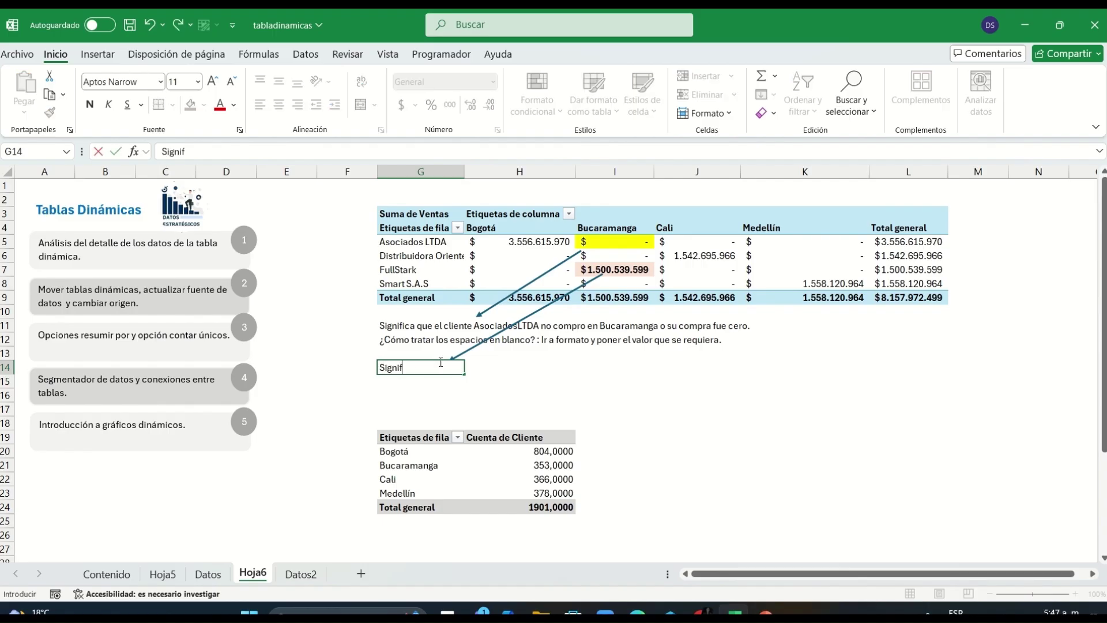
{"action": "type", "text": "ica que el cliente"}
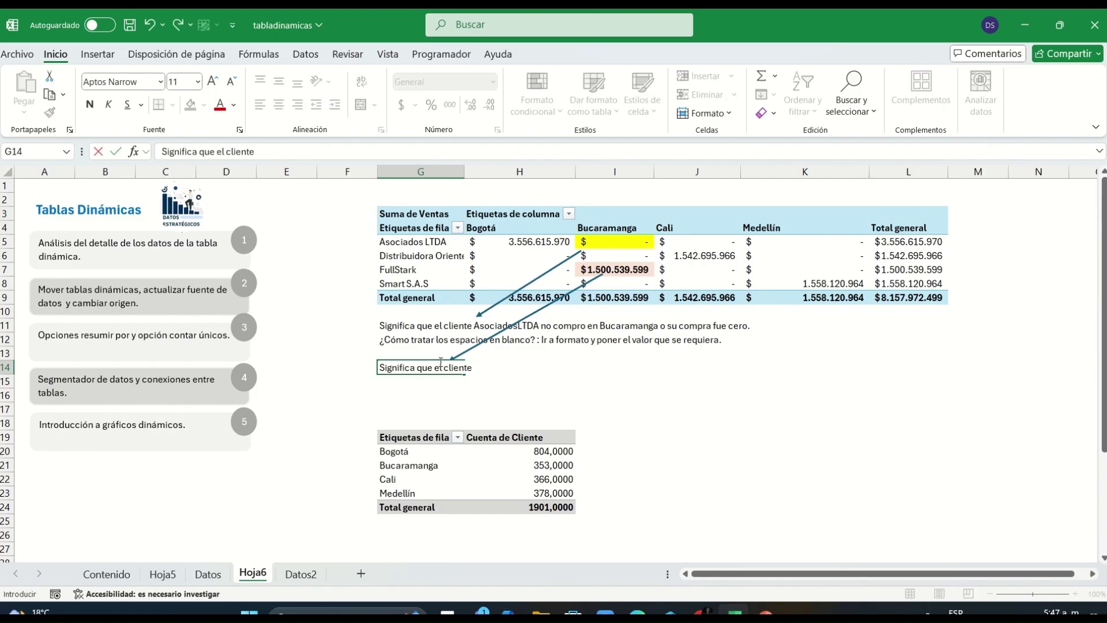
{"action": "type", "text": " FullStark compro unicamente en"}
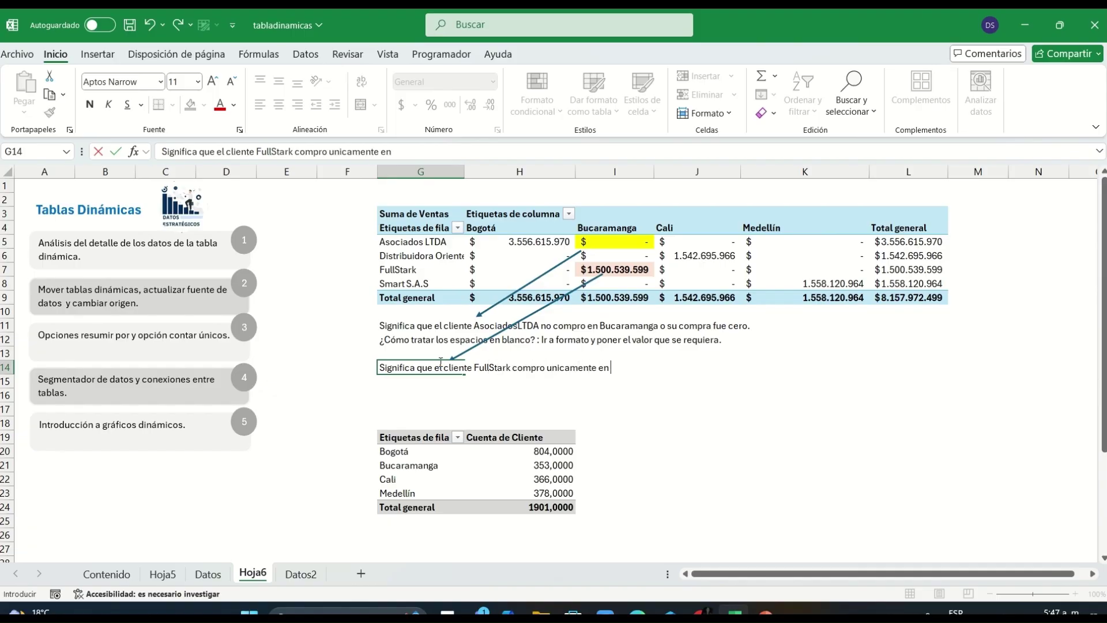
{"action": "type", "text": " Bucaramanga"}
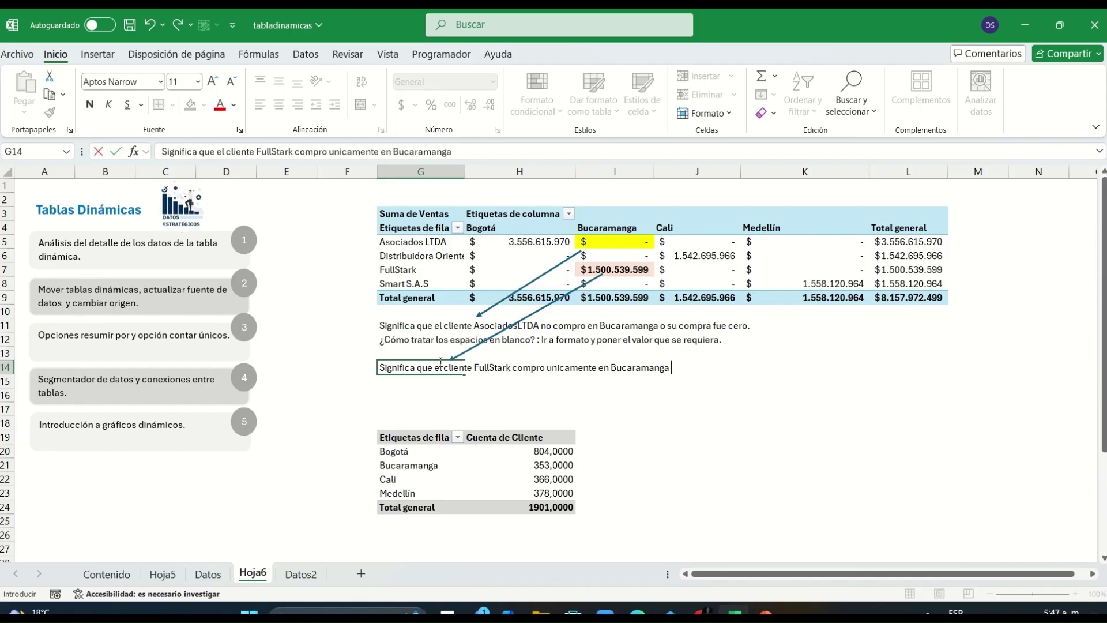
{"action": "type", "text": " y su compra f"}
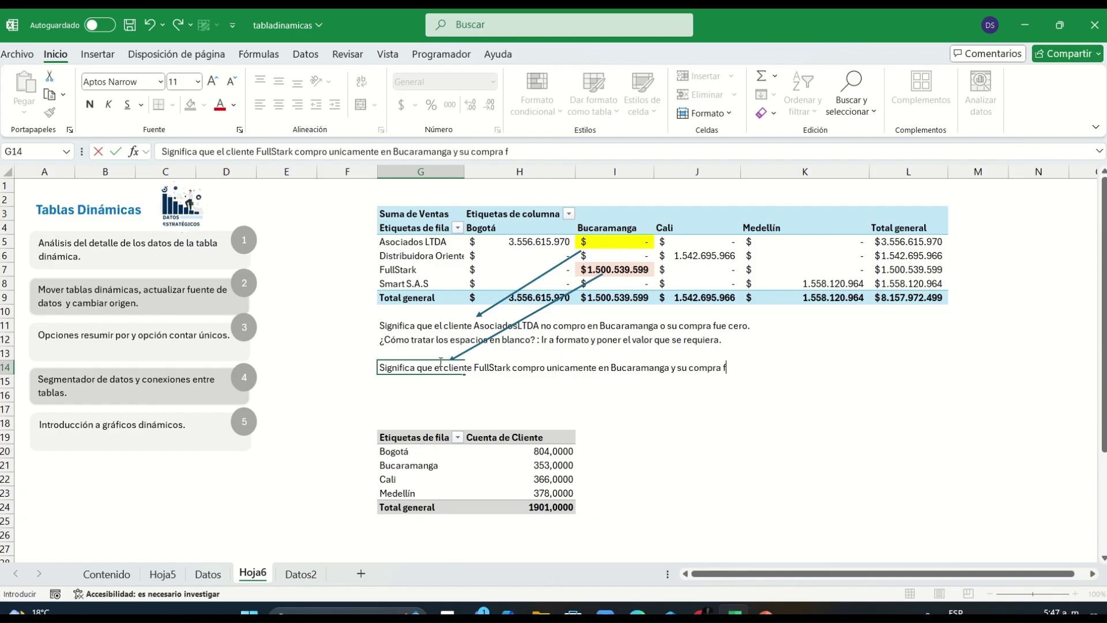
{"action": "type", "text": "ue de 1.500.539"}
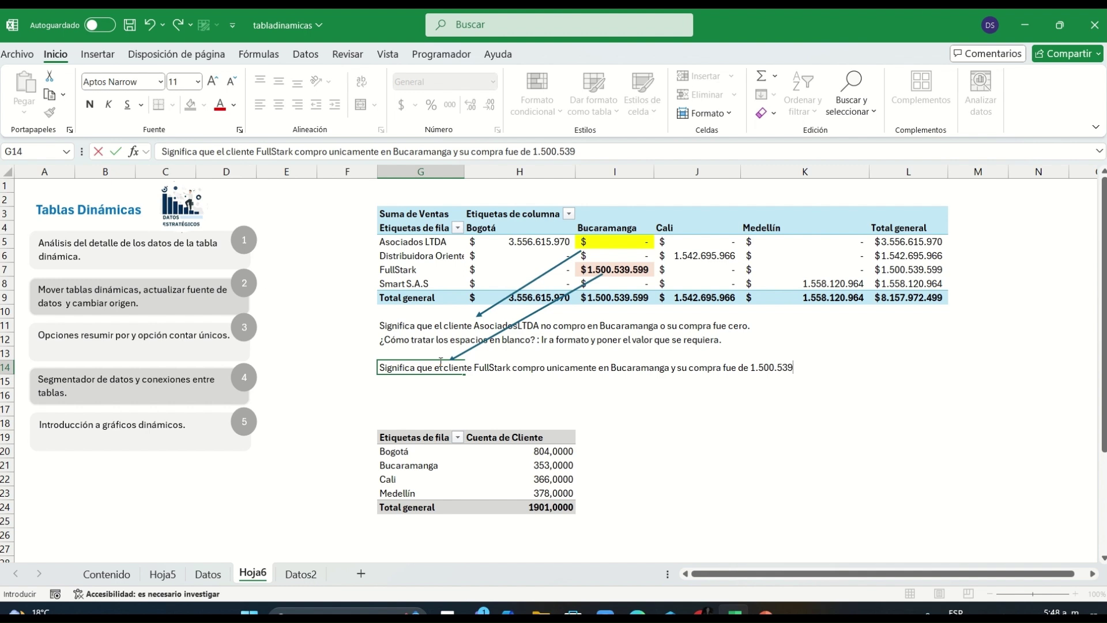
{"action": "type", "text": ".599"}
{"action": "key", "text": "Return"}
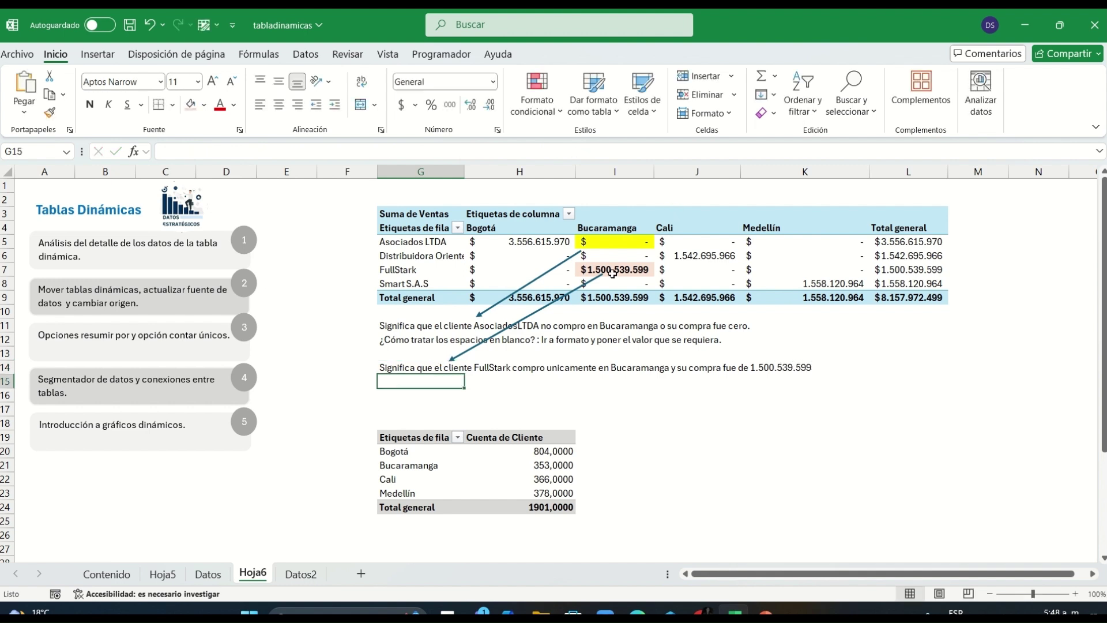
Step: Show the detail records behind FullStark's Bucaramanga sales (I7) on a new sheet and widen its Ciudad column
{"action": "left_click", "coordinate": [624, 269]}
{"action": "double_click", "coordinate": [625, 269]}
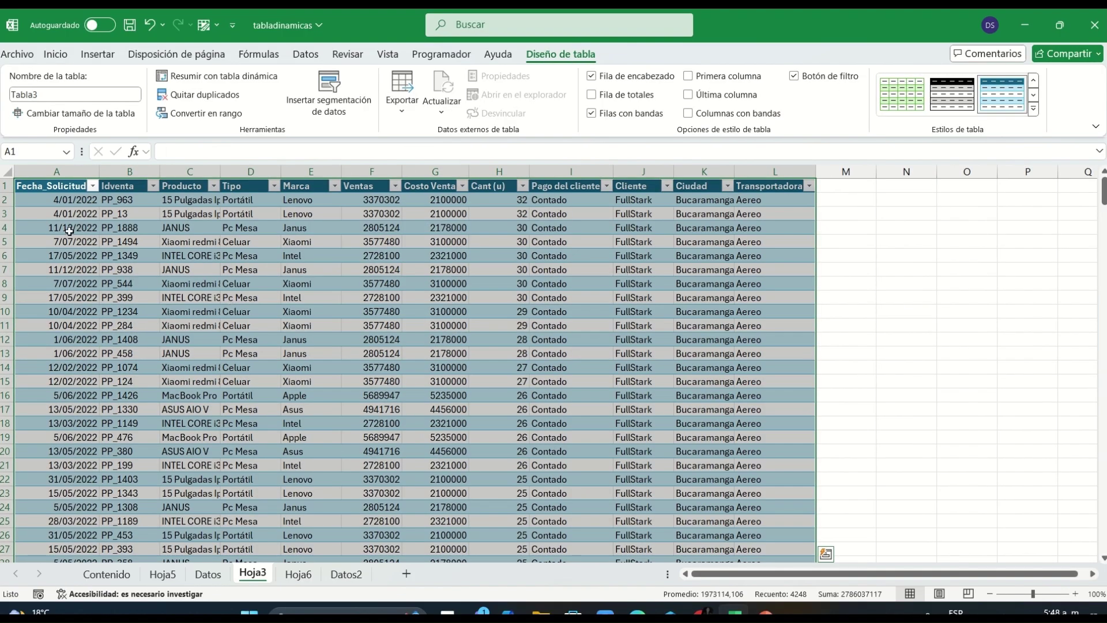
{"action": "left_click", "coordinate": [657, 201]}
{"action": "left_click", "coordinate": [667, 185]}
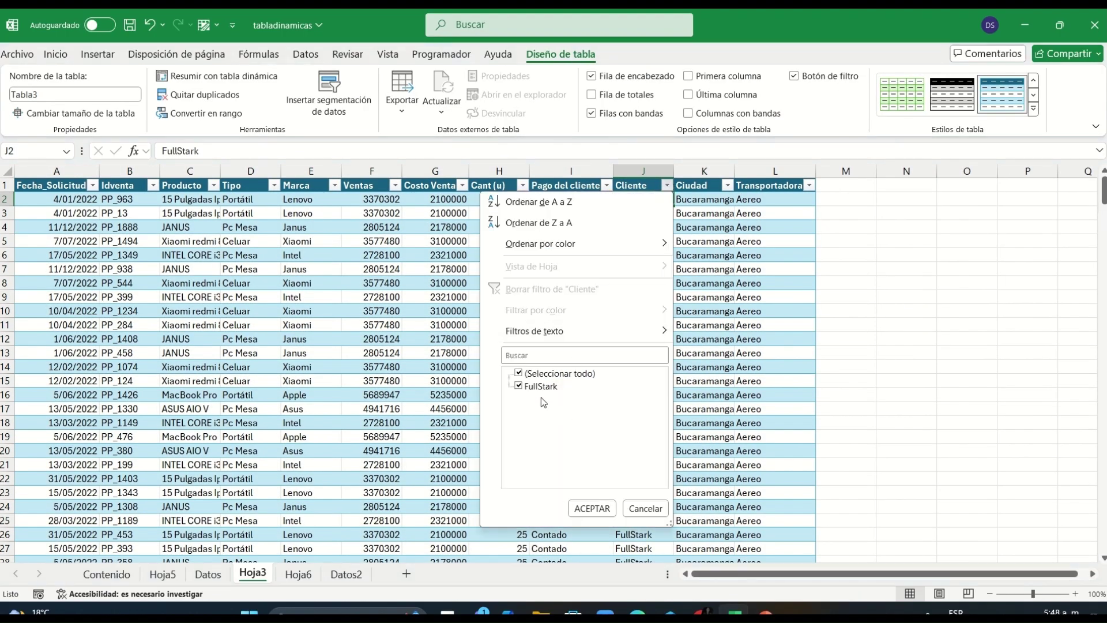
{"action": "left_click", "coordinate": [592, 508]}
{"action": "left_click", "coordinate": [702, 295]}
{"action": "left_click_drag", "start_coordinate": [734, 171], "coordinate": [760, 172]}
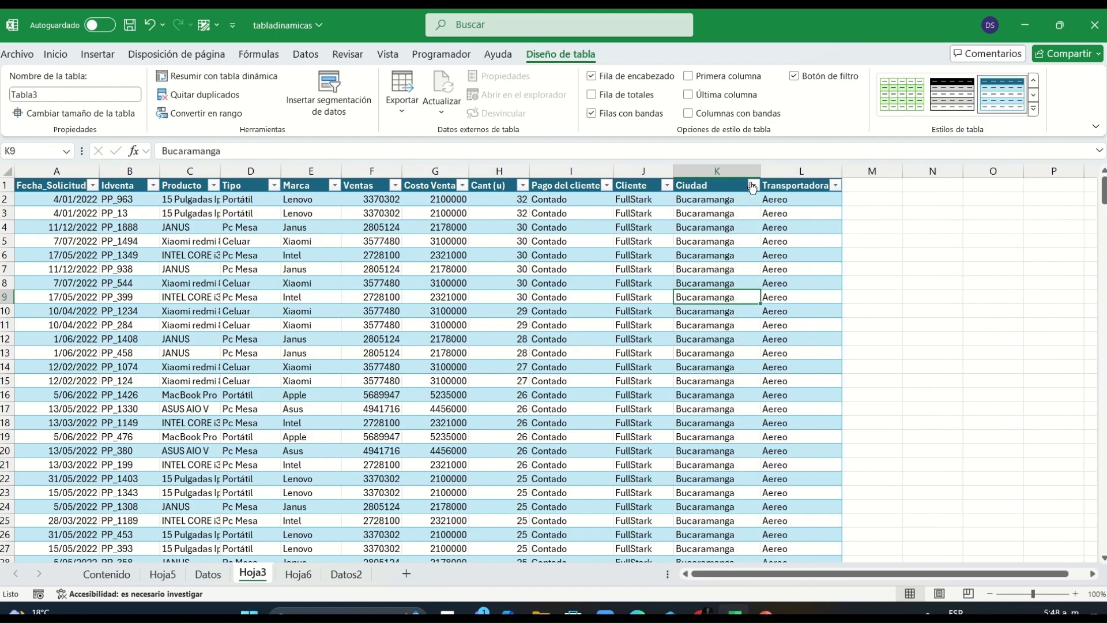
Step: Examine the filter values for Ciudad, Transportadora and Pago del cliente and the entries in the remaining detail columns
{"action": "left_click", "coordinate": [753, 186]}
{"action": "left_click", "coordinate": [678, 507]}
{"action": "left_click", "coordinate": [835, 185]}
{"action": "left_click", "coordinate": [588, 280]}
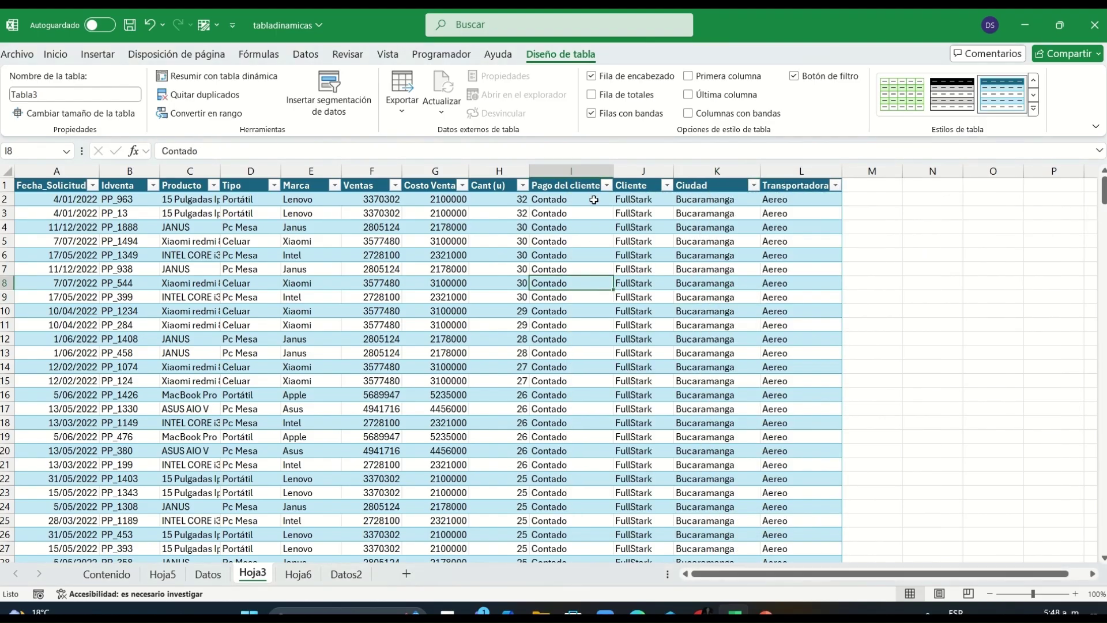
{"action": "left_click", "coordinate": [607, 185]}
{"action": "left_click", "coordinate": [531, 508]}
{"action": "left_click", "coordinate": [499, 255]}
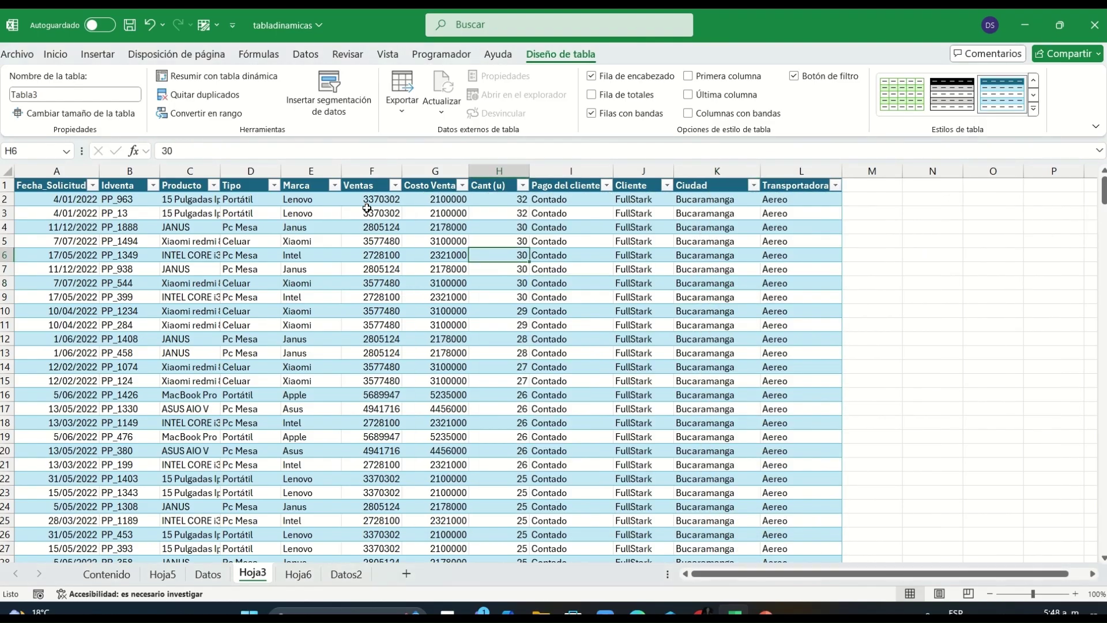
{"action": "left_click", "coordinate": [435, 212]}
{"action": "left_click", "coordinate": [372, 241]}
{"action": "left_click", "coordinate": [310, 255]}
{"action": "left_click", "coordinate": [251, 269]}
{"action": "left_click", "coordinate": [189, 282]}
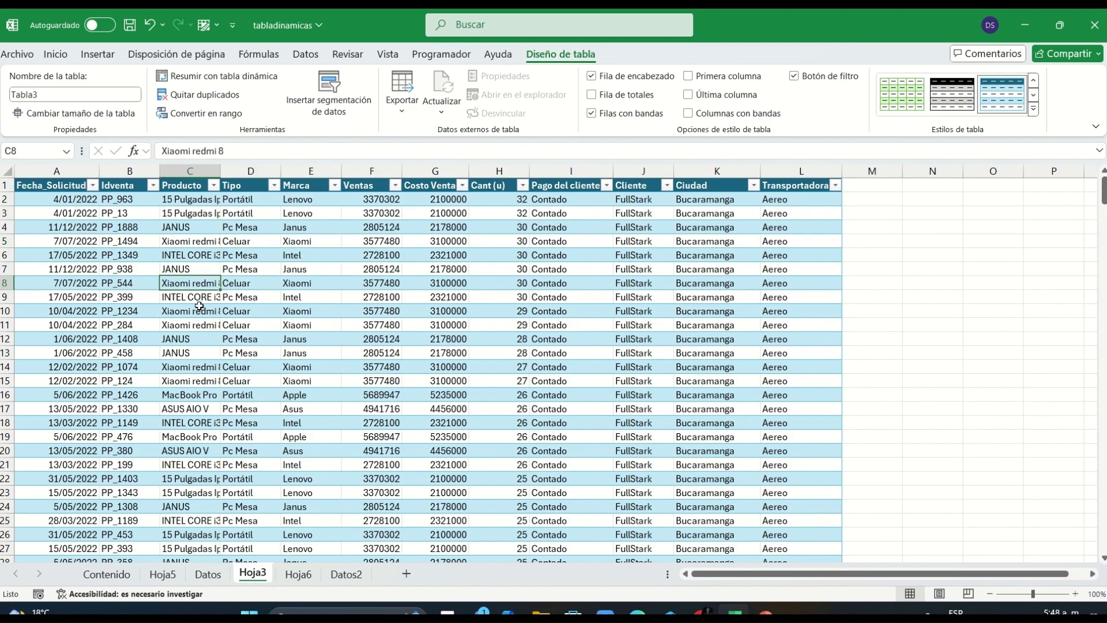
Step: Enter the note "Nos muestra el resumen de los datos", "de acuerdo con los filtros de la tabla", "dinámica" in cells N9 to N11
{"action": "left_click", "coordinate": [939, 304]}
{"action": "type", "text": "No"}
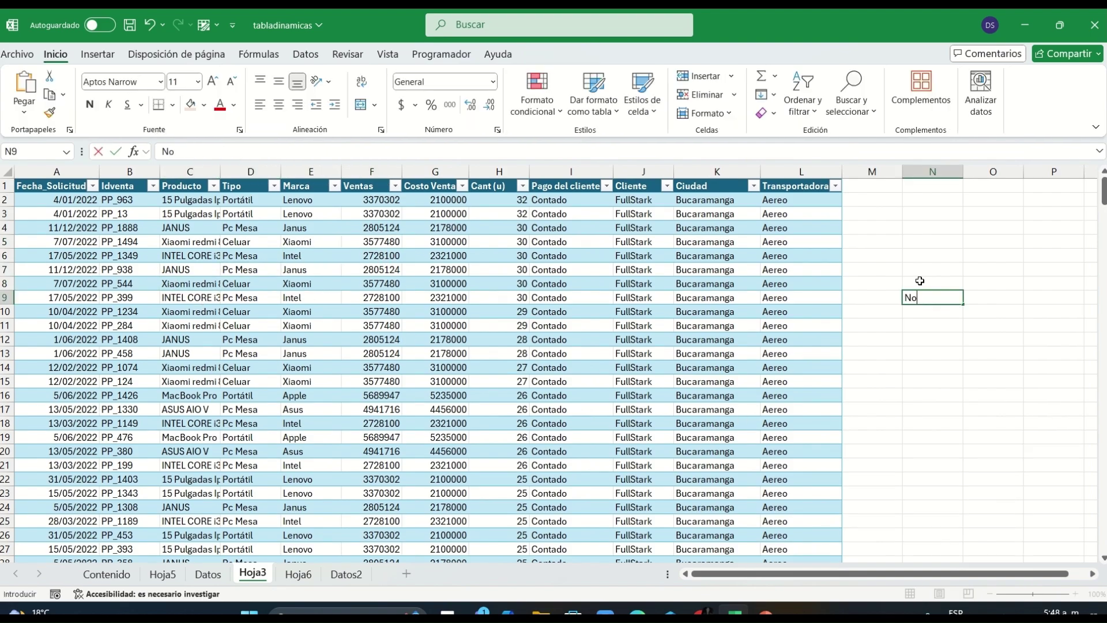
{"action": "type", "text": "s muestra el resumen de"}
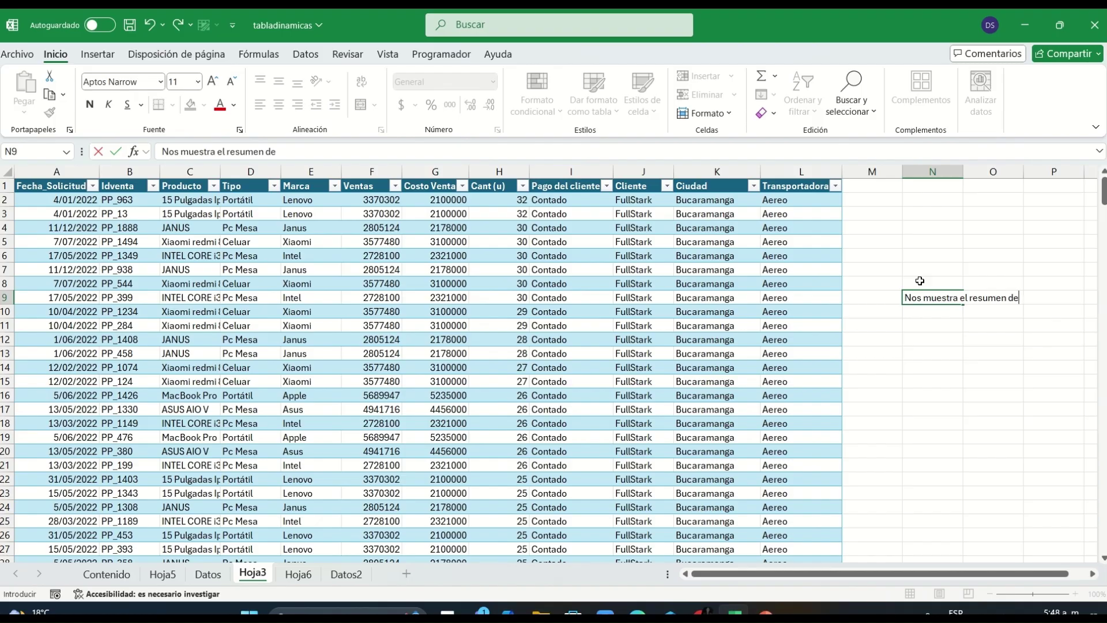
{"action": "type", "text": " los datos"}
{"action": "key", "text": "Return"}
{"action": "type", "text": "de acuerdo"}
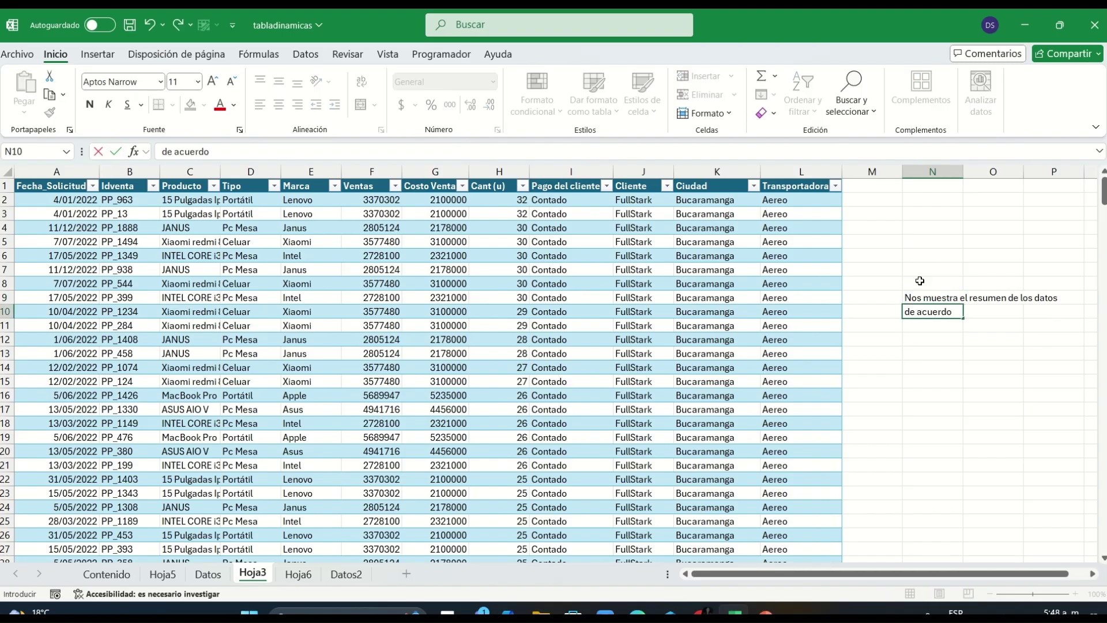
{"action": "type", "text": " con los filtros de la tabla"}
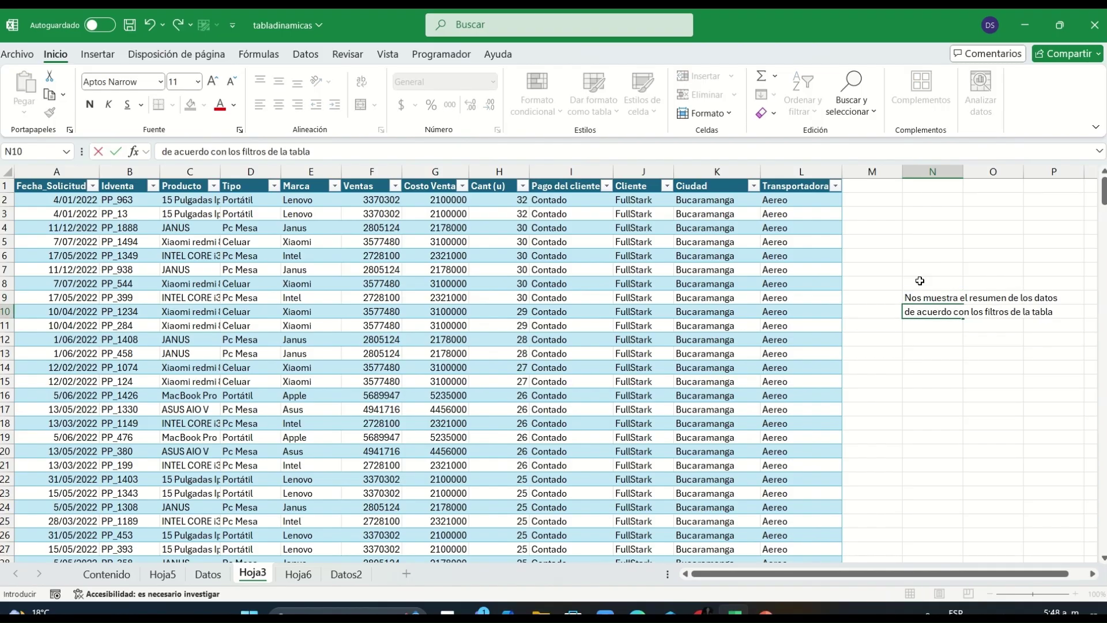
{"action": "key", "text": "Return"}
{"action": "type", "text": "dinámica"}
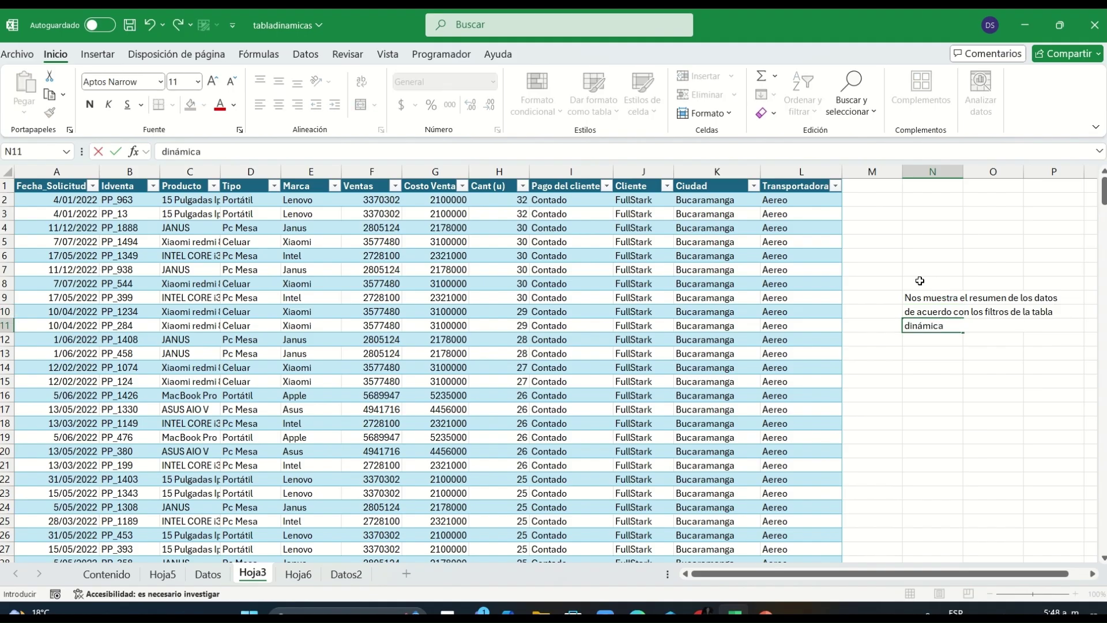
Step: Continue the note with "en este caso, filtro cliente FullStark y ciudad" in N12 and "Bucaramanga" in N13
{"action": "key", "text": "Return"}
{"action": "type", "text": "en este caso, filt"}
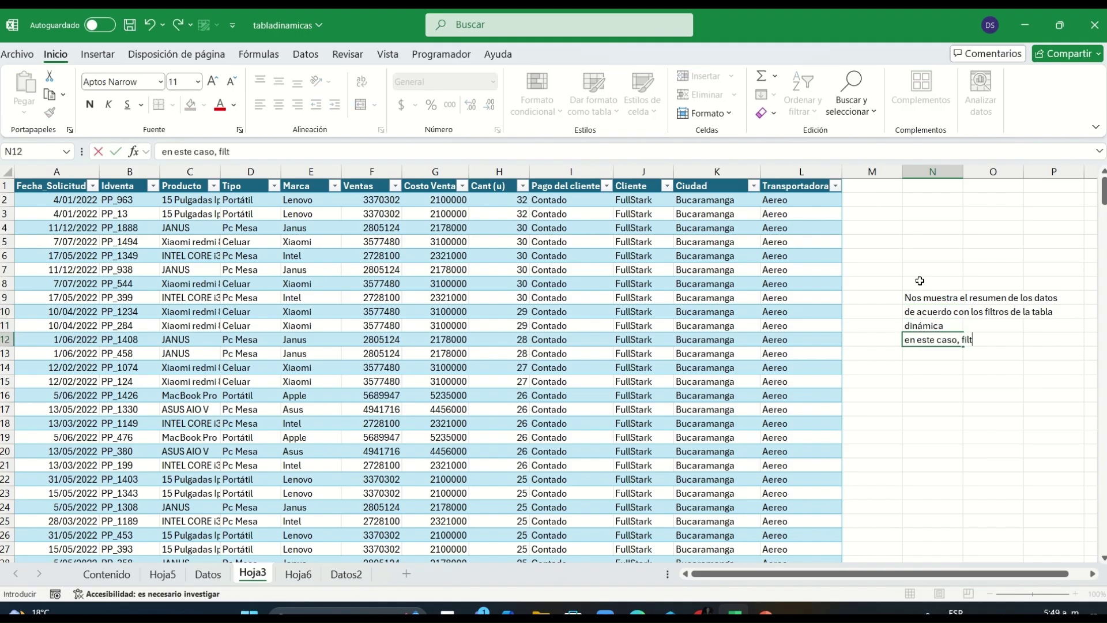
{"action": "type", "text": "ro cliente Full"}
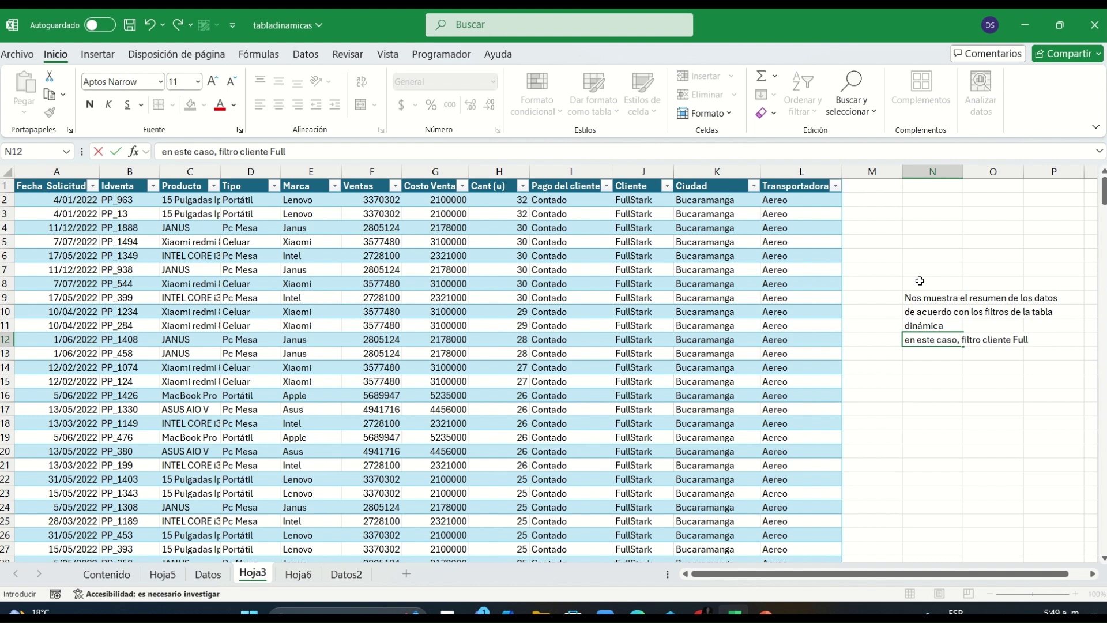
{"action": "type", "text": "Stark y ciudad"}
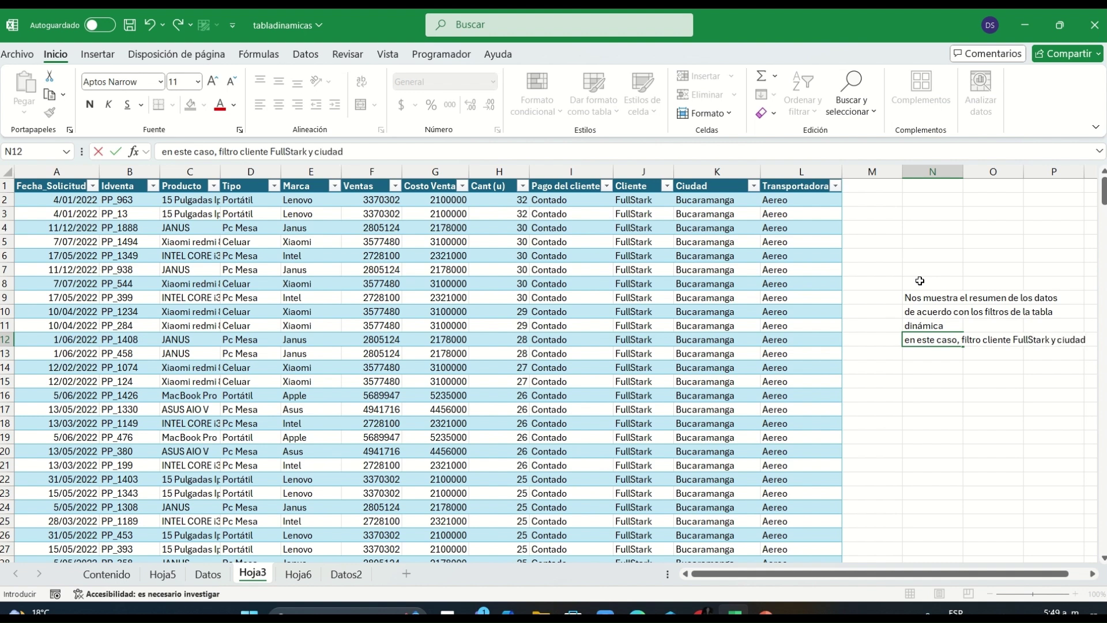
{"action": "key", "text": "Return"}
{"action": "type", "text": "Bucaramanga"}
{"action": "key", "text": "Return"}
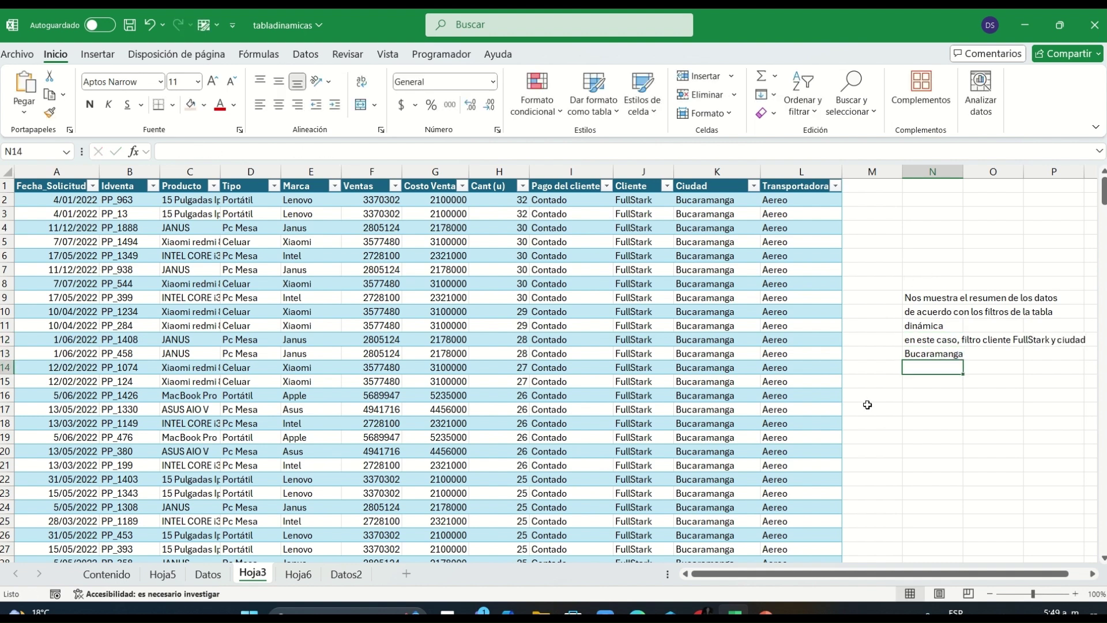
Step: Check which months the Fecha_Solicitud filter of the detail table offers, leaving the filter unapplied
{"action": "left_click", "coordinate": [869, 424]}
{"action": "left_click", "coordinate": [93, 186]}
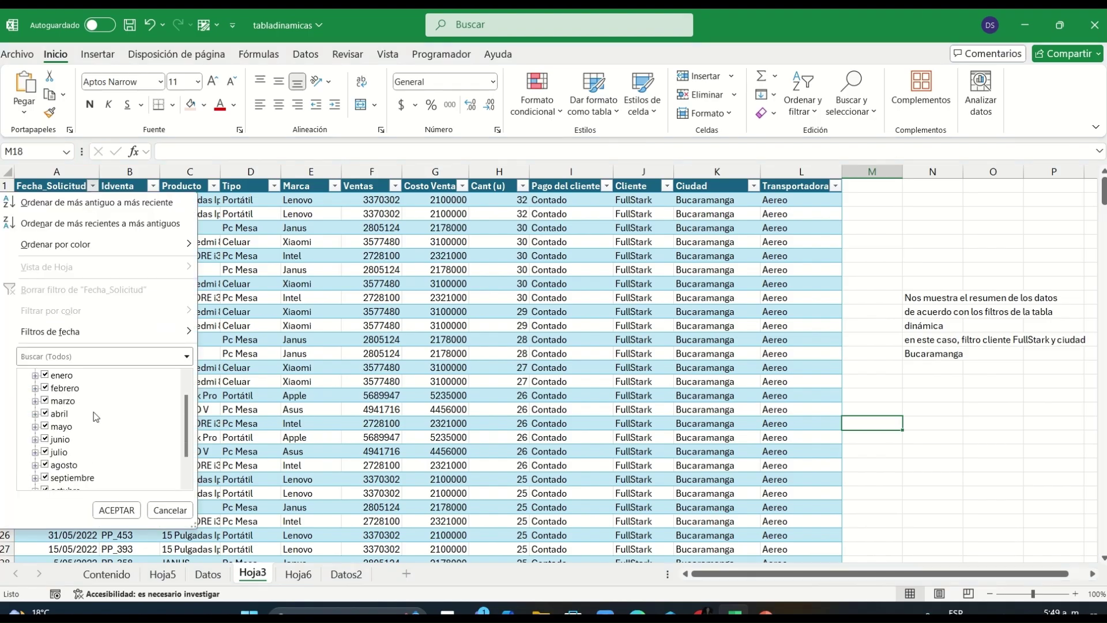
{"action": "scroll", "coordinate": [95, 417], "scroll_direction": "up", "scroll_amount": 1}
{"action": "scroll", "coordinate": [52, 435], "scroll_direction": "down", "scroll_amount": 2}
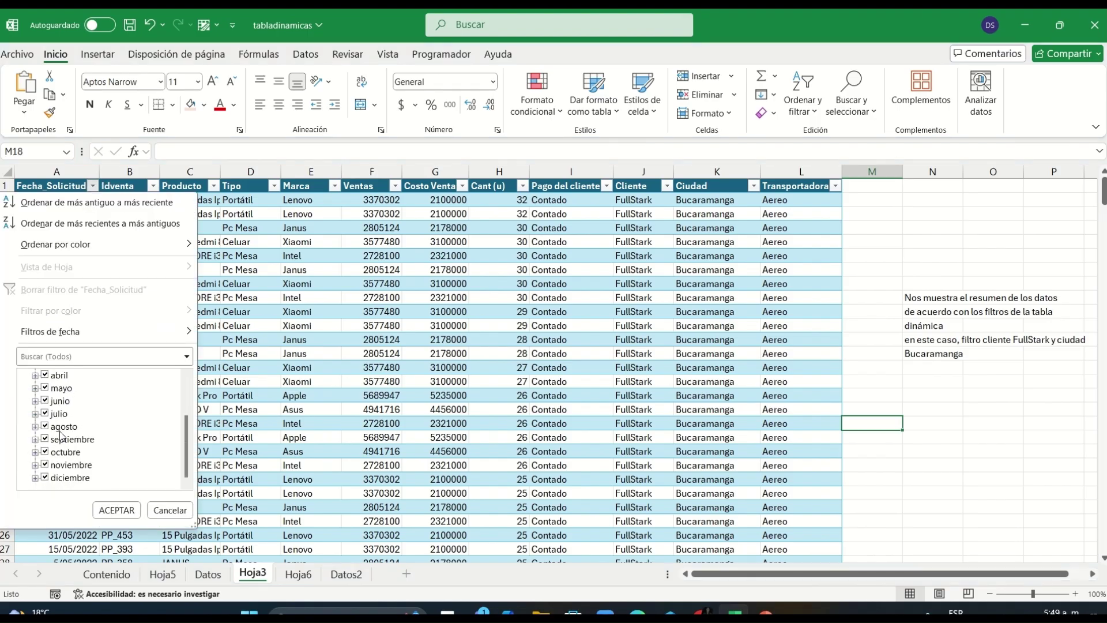
{"action": "left_click", "coordinate": [931, 398]}
Step: Return to sheet Hoja6 and delete both arrows and the explanatory notes below the sales pivot table
{"action": "left_click", "coordinate": [346, 573]}
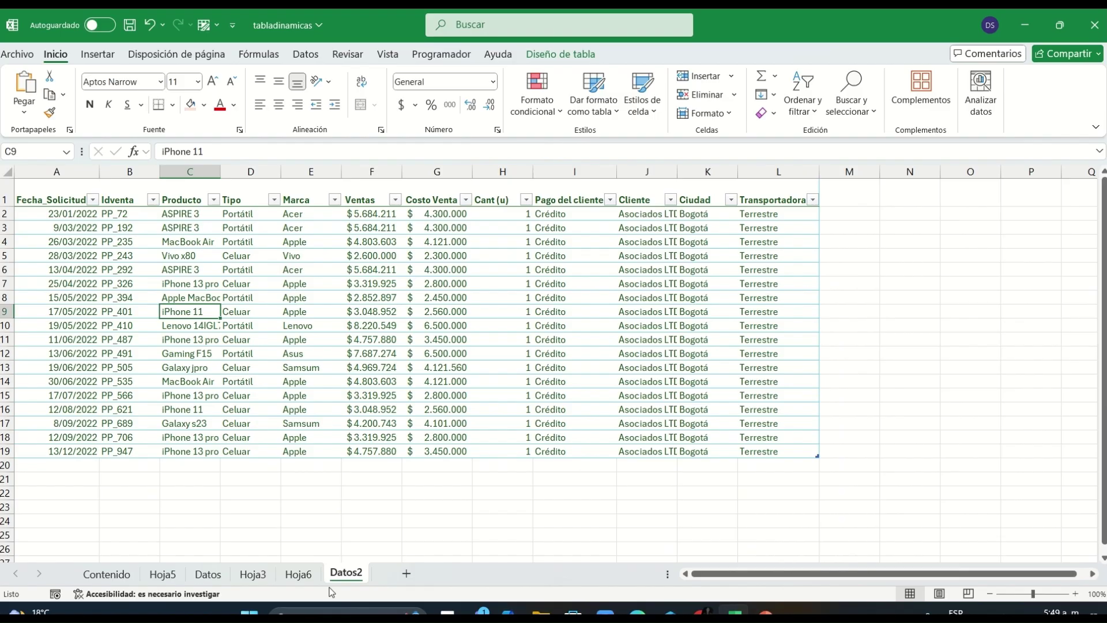
{"action": "left_click", "coordinate": [298, 573]}
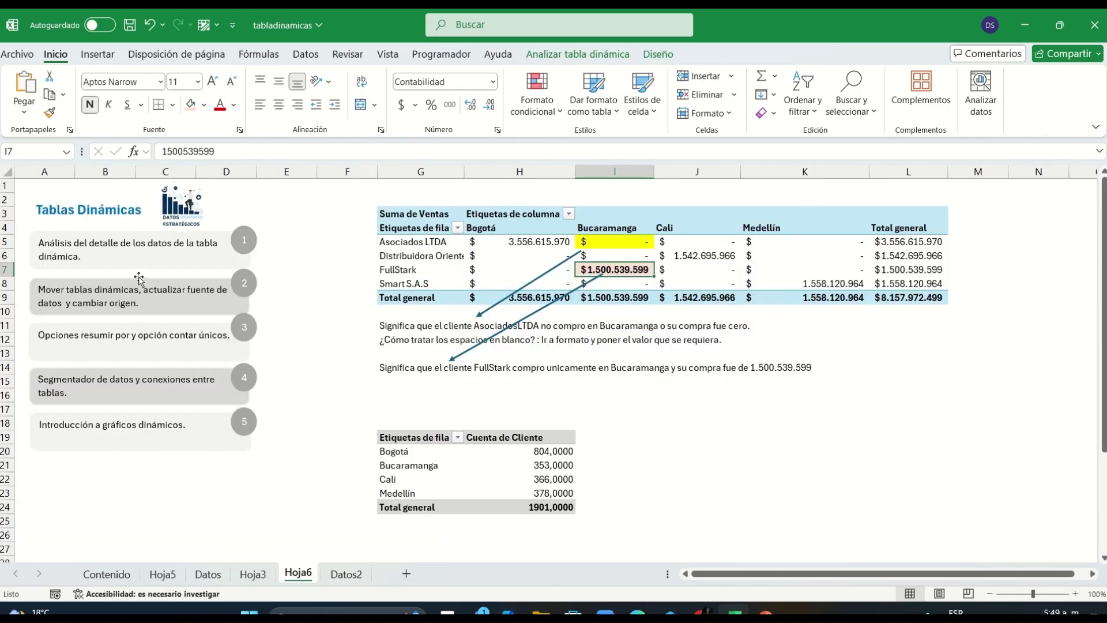
{"action": "left_click", "coordinate": [532, 281]}
{"action": "key", "text": "Delete"}
{"action": "left_click", "coordinate": [597, 277]}
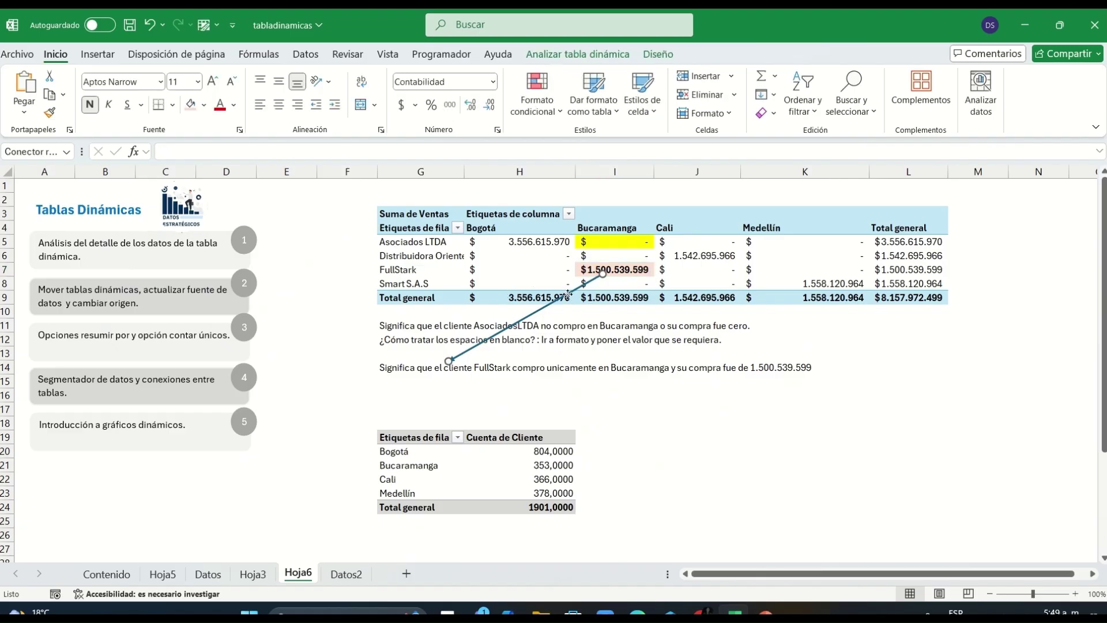
{"action": "key", "text": "Delete"}
{"action": "left_click_drag", "start_coordinate": [358, 312], "coordinate": [825, 388]}
{"action": "key", "text": "Delete"}
{"action": "left_click", "coordinate": [765, 364]}
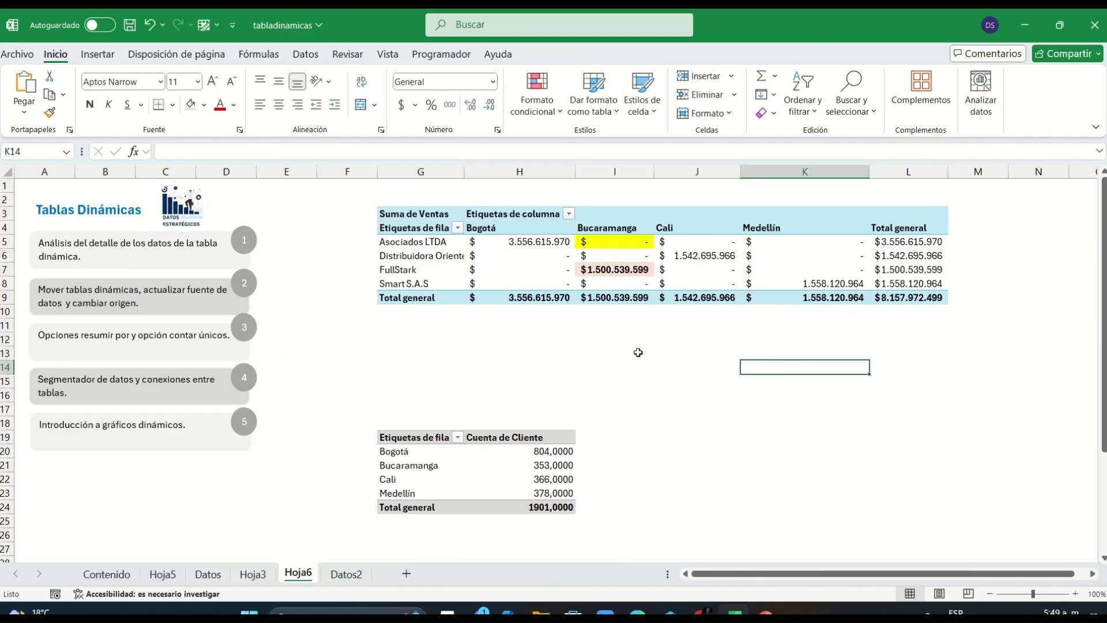
Step: Enter the text "Mover tabla dinámica aquí" in cell G12 below the sales pivot table
{"action": "left_click", "coordinate": [421, 339]}
{"action": "type", "text": "Mover tab"}
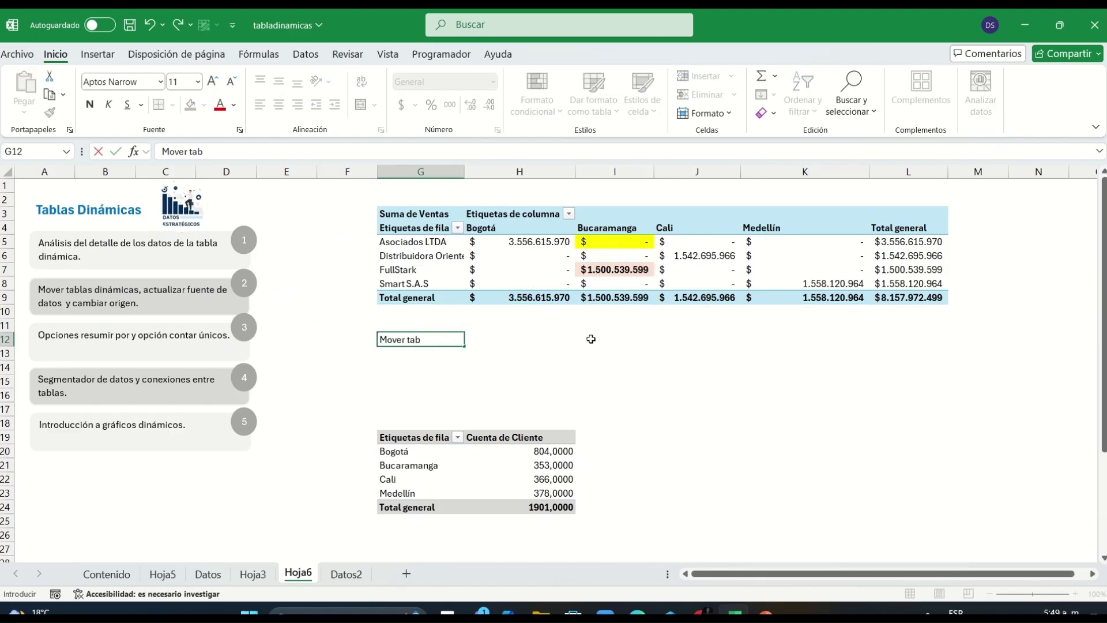
{"action": "type", "text": "la dinámica aquí"}
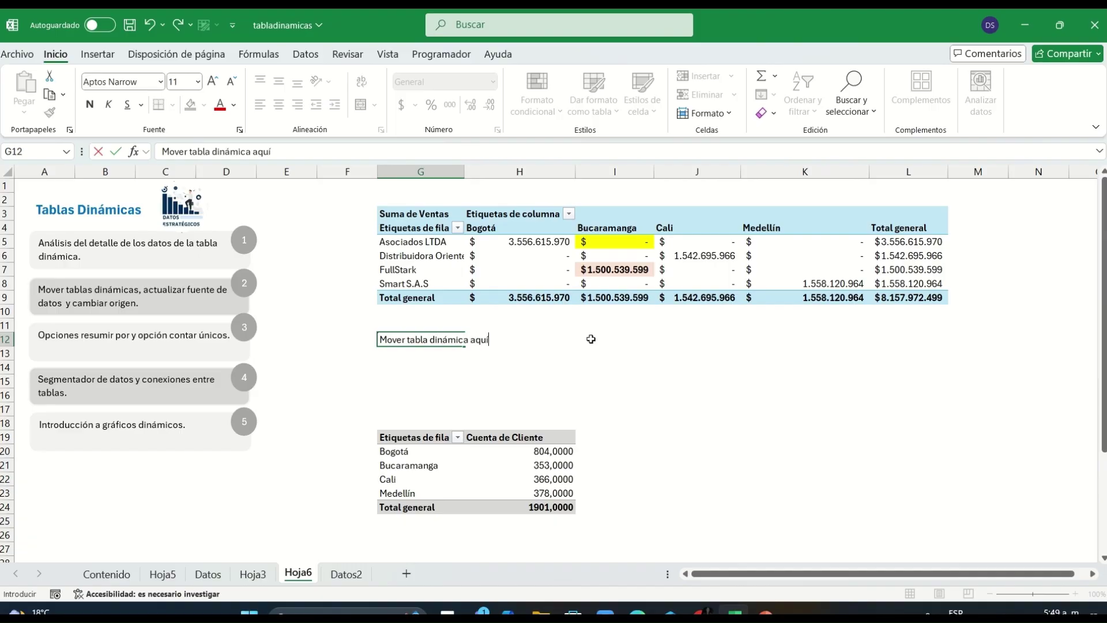
{"action": "key", "text": "Return"}
{"action": "left_click", "coordinate": [194, 304]}
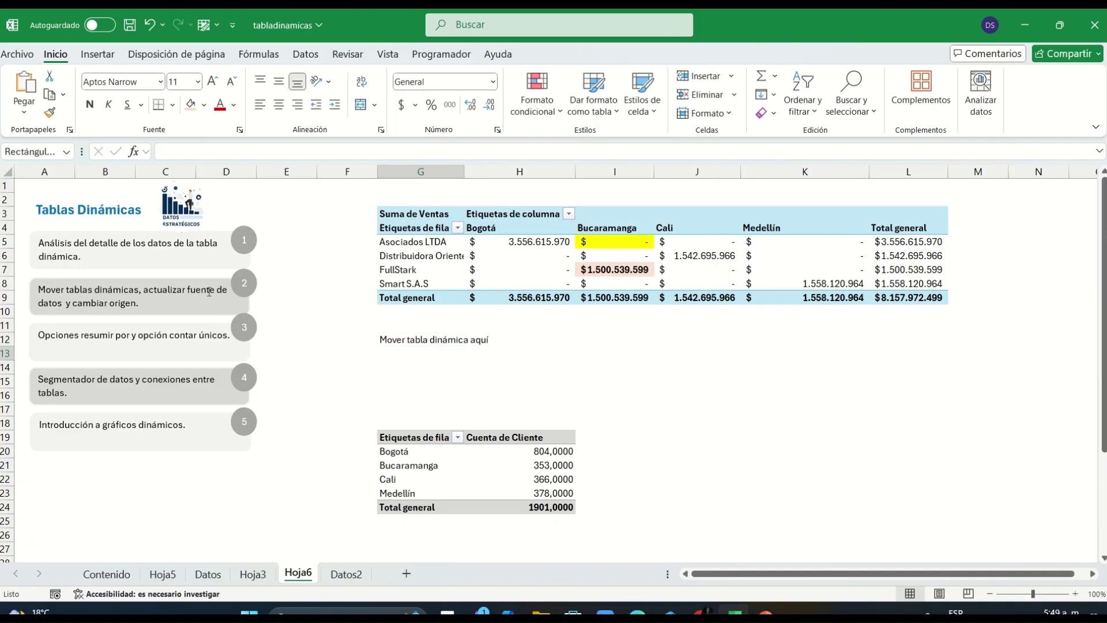
Step: Move the sales pivot table to cell G12 of the existing sheet Hoja6, replacing the data already there
{"action": "left_click", "coordinate": [466, 267]}
{"action": "left_click", "coordinate": [680, 89]}
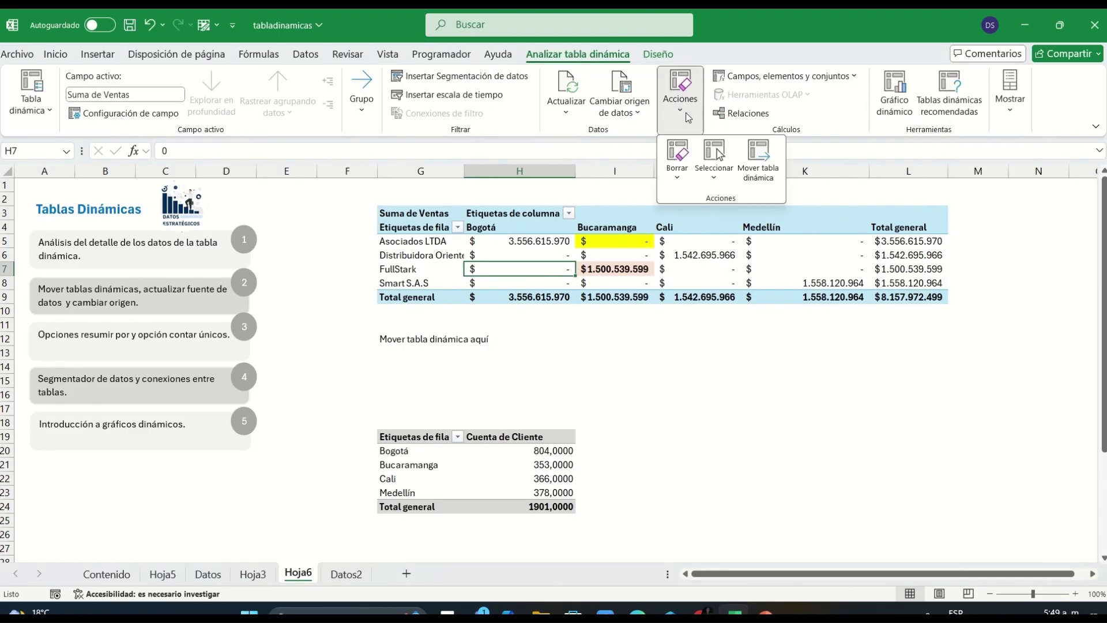
{"action": "left_click", "coordinate": [757, 164]}
{"action": "left_click_drag", "start_coordinate": [554, 379], "coordinate": [638, 441]}
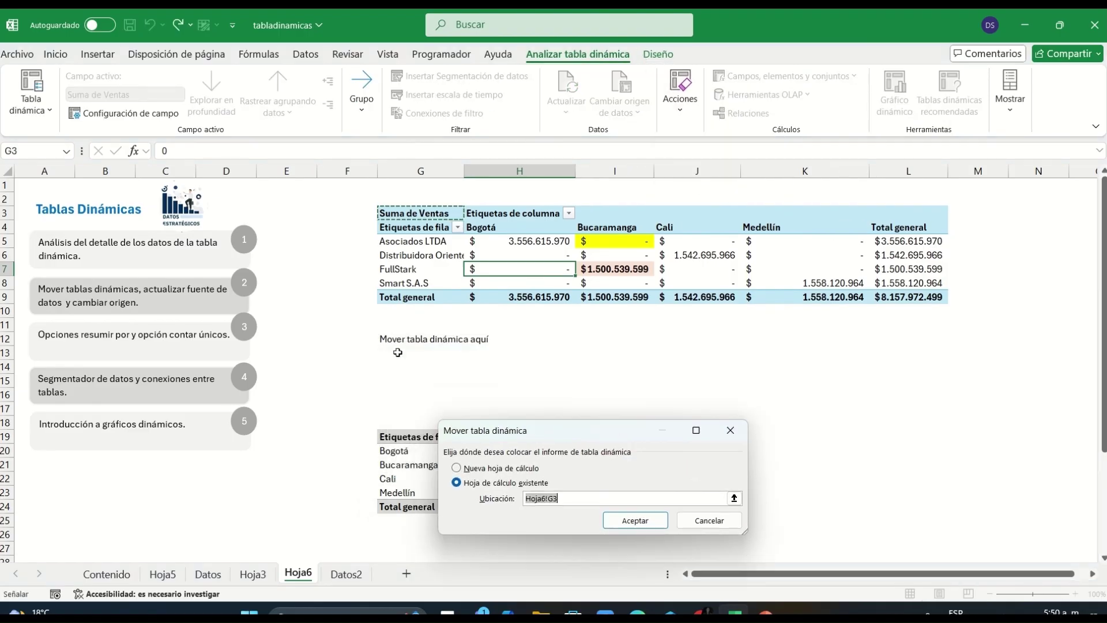
{"action": "left_click", "coordinate": [397, 341]}
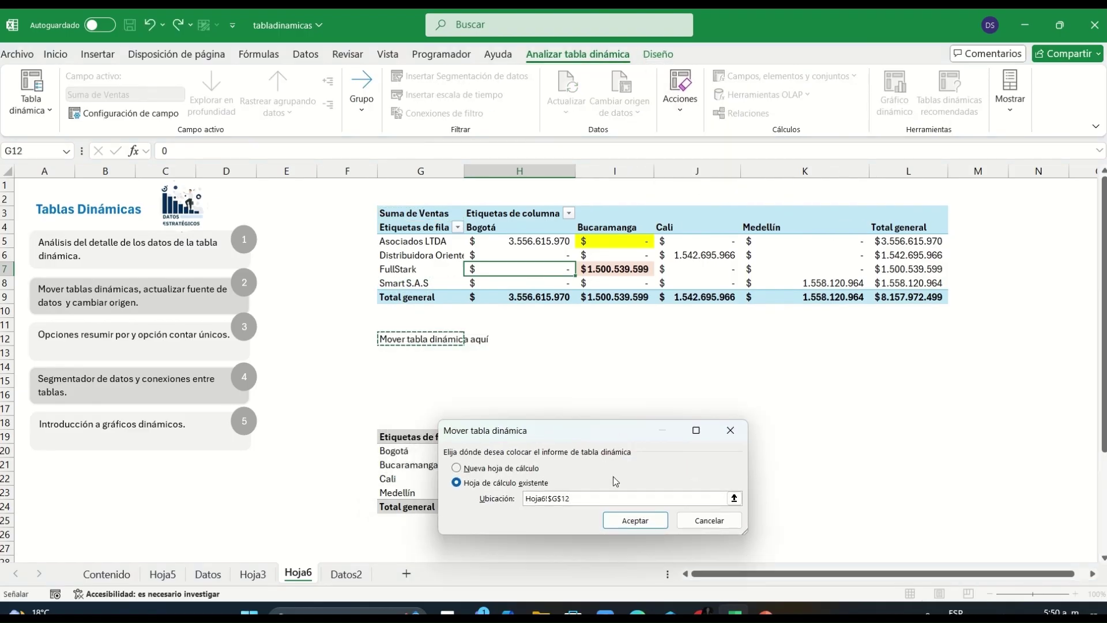
{"action": "left_click", "coordinate": [636, 520]}
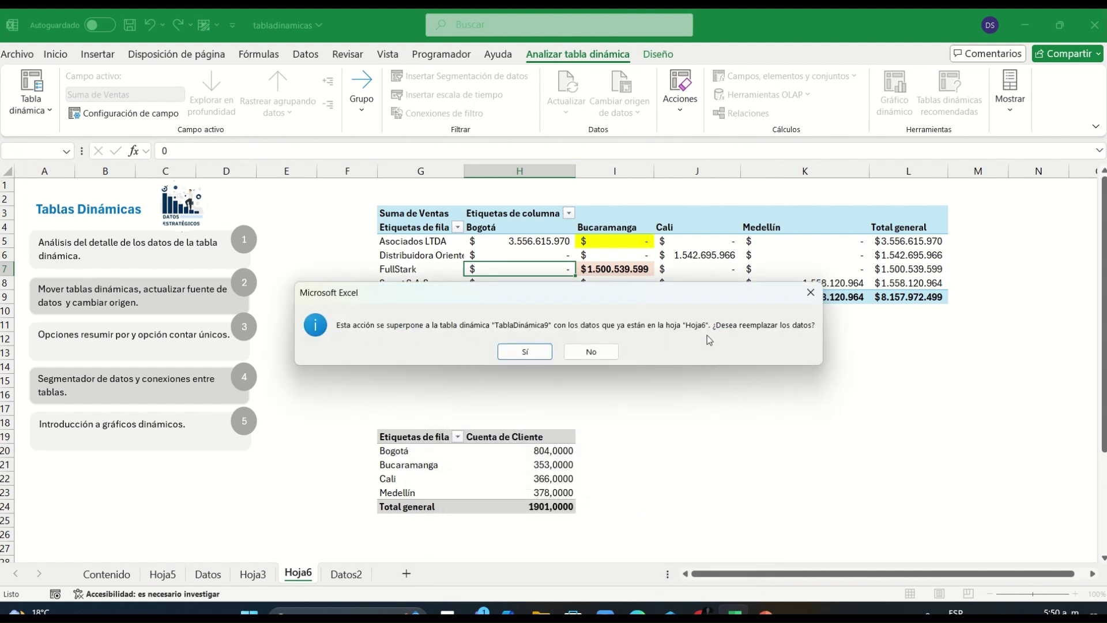
{"action": "left_click", "coordinate": [539, 351]}
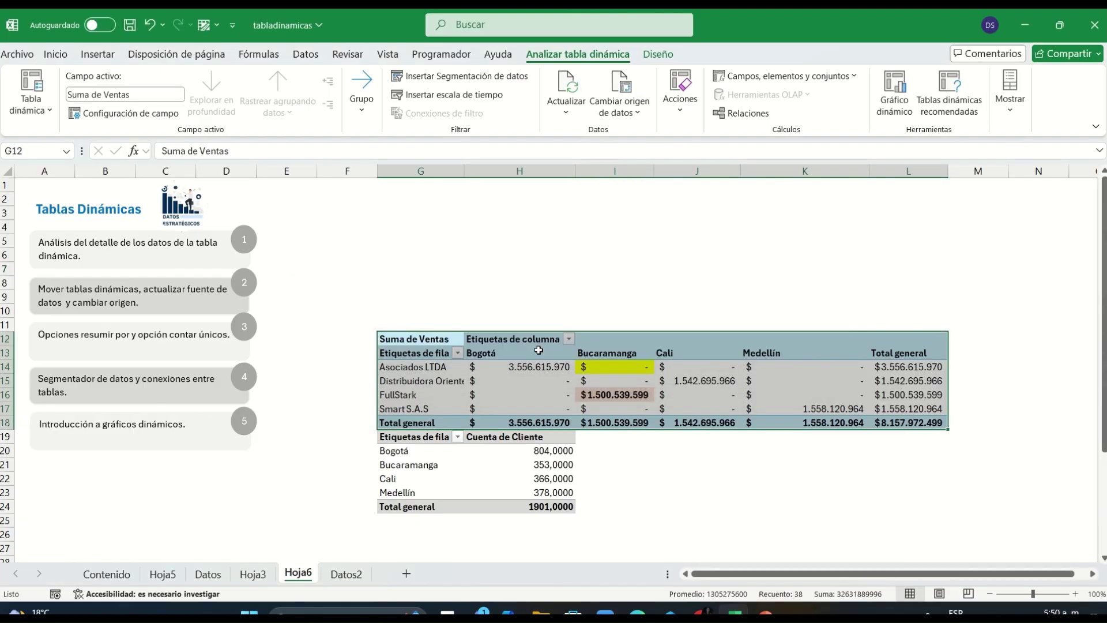
Step: Enter the note "Siempre nos va a preguntar si queremos continuar, si hay contenido donde vamos a poner la tabla dinámica" in G11
{"action": "left_click", "coordinate": [432, 321]}
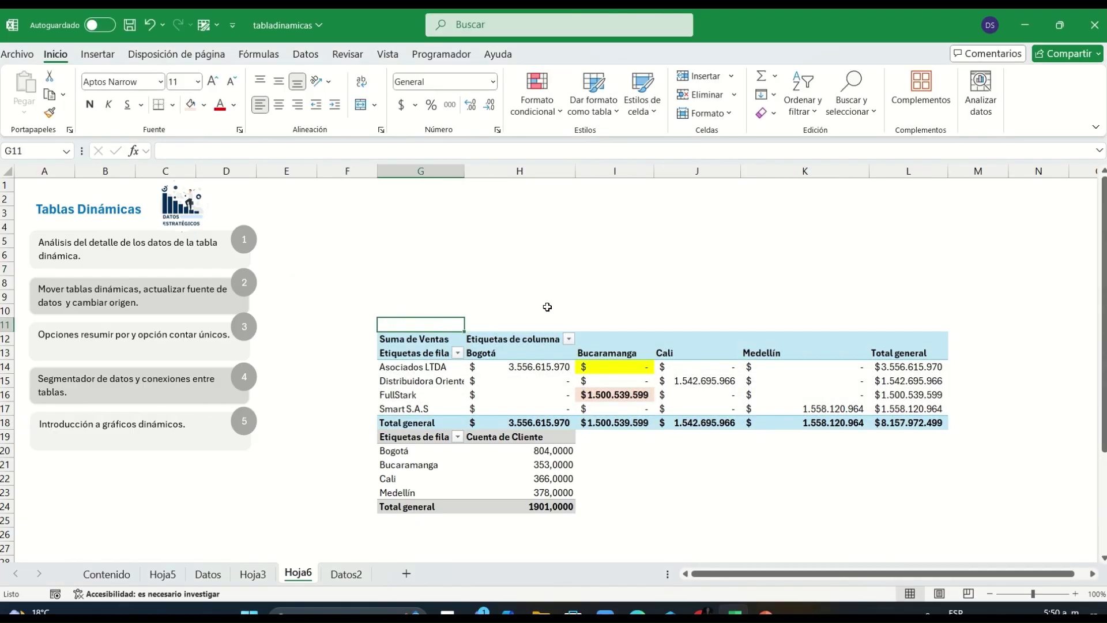
{"action": "type", "text": "Sim"}
{"action": "type", "text": "epre n"}
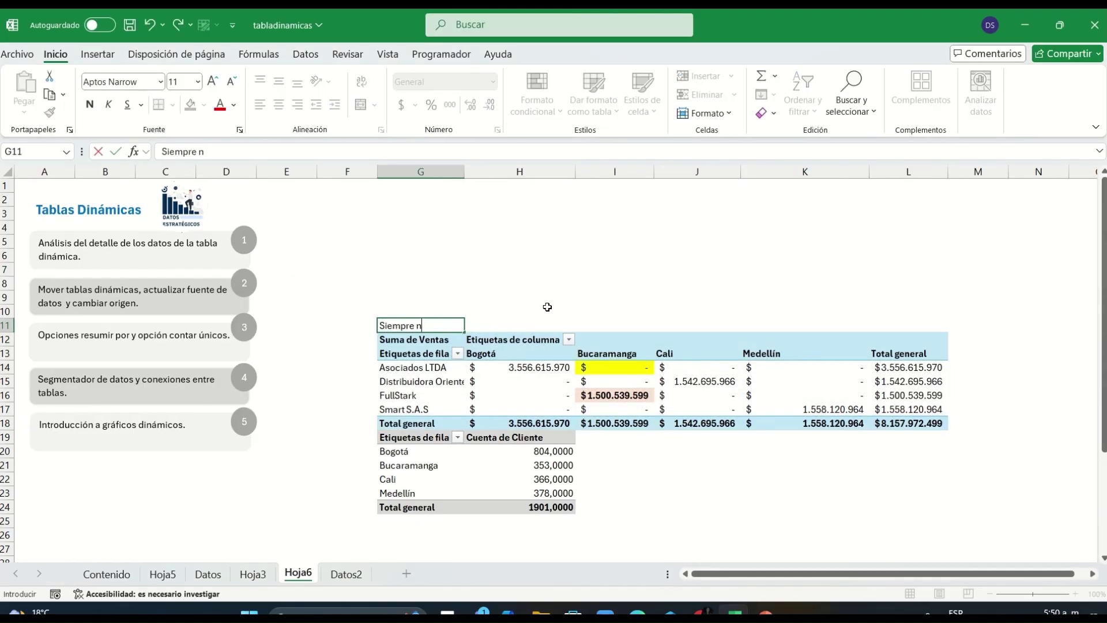
{"action": "type", "text": "os va a preguntar si"}
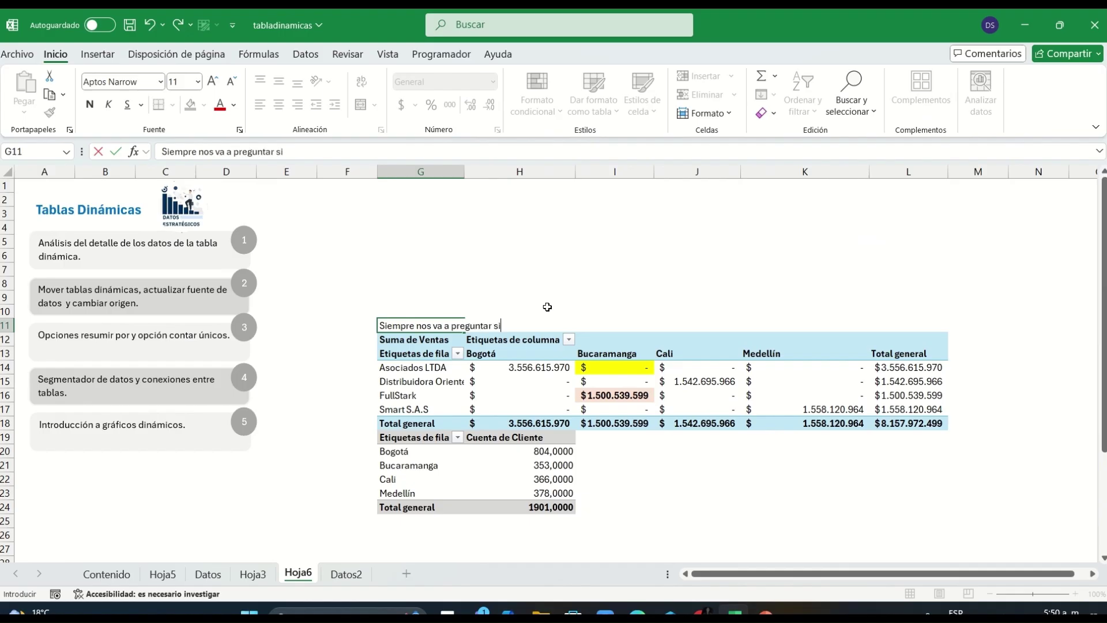
{"action": "type", "text": " queremos continuar,"}
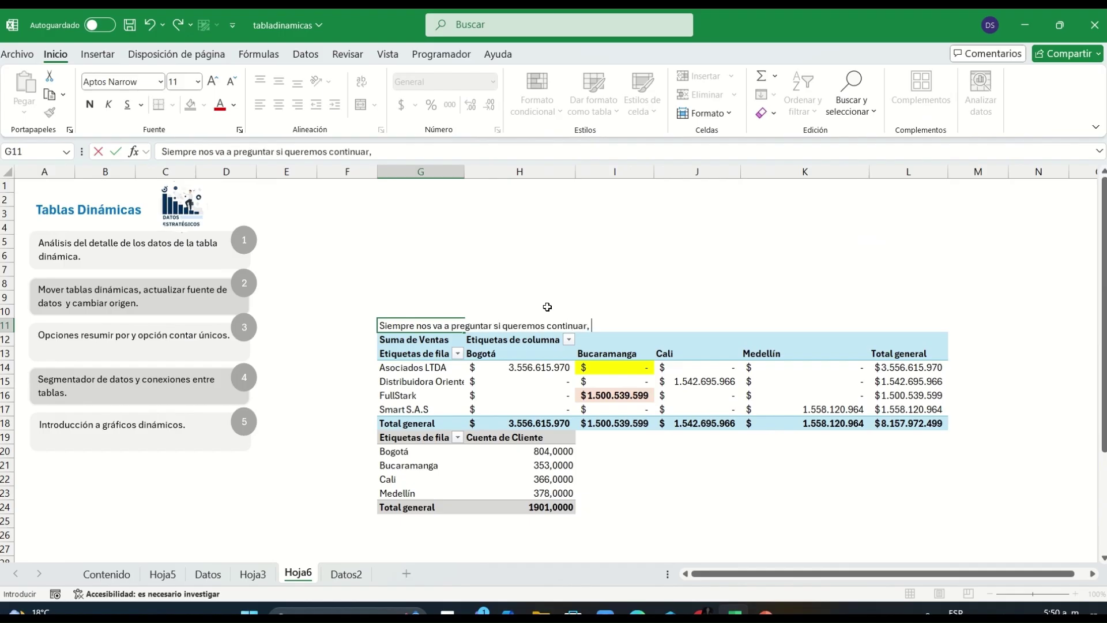
{"action": "type", "text": " si hay conten"}
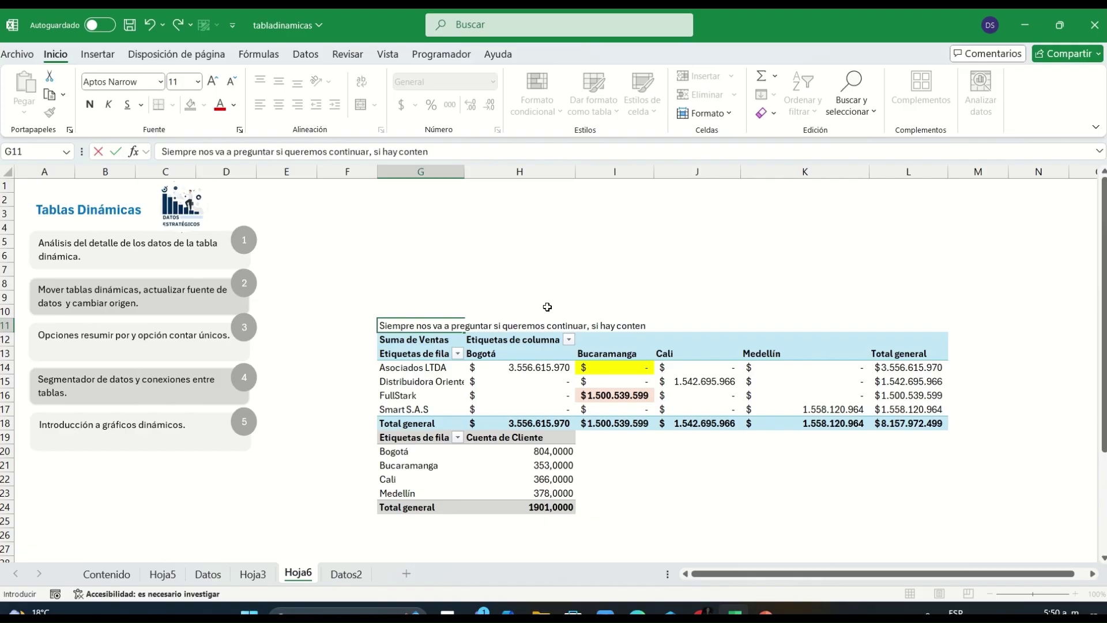
{"action": "type", "text": "e"}
{"action": "key", "text": "BackSpace"}
{"action": "type", "text": "ido donde vamos"}
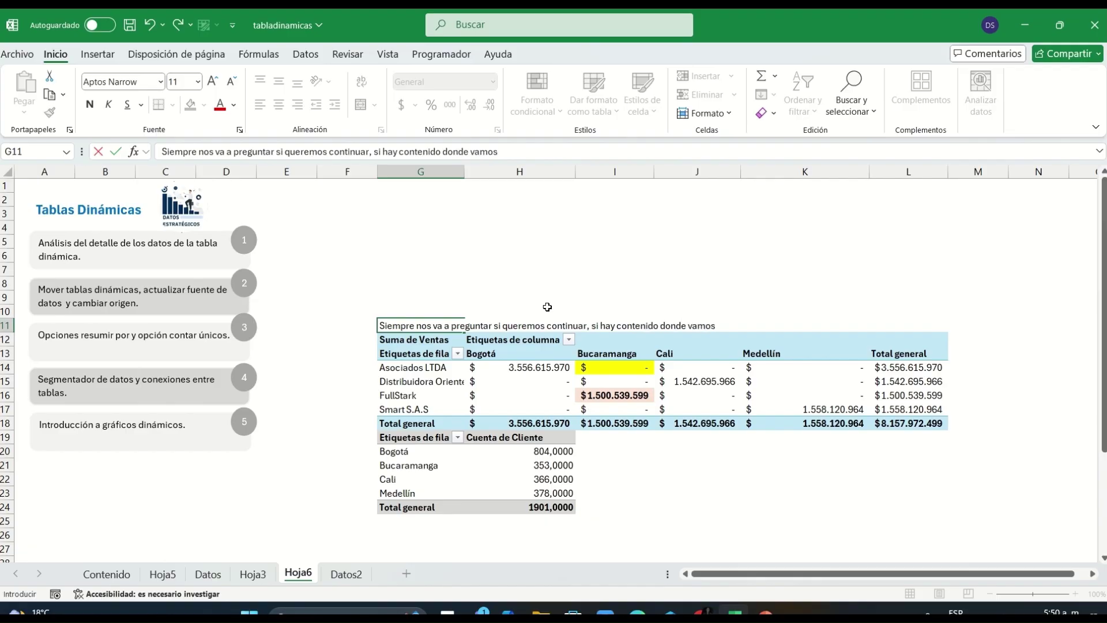
{"action": "type", "text": " a poner la tabla dinámica"}
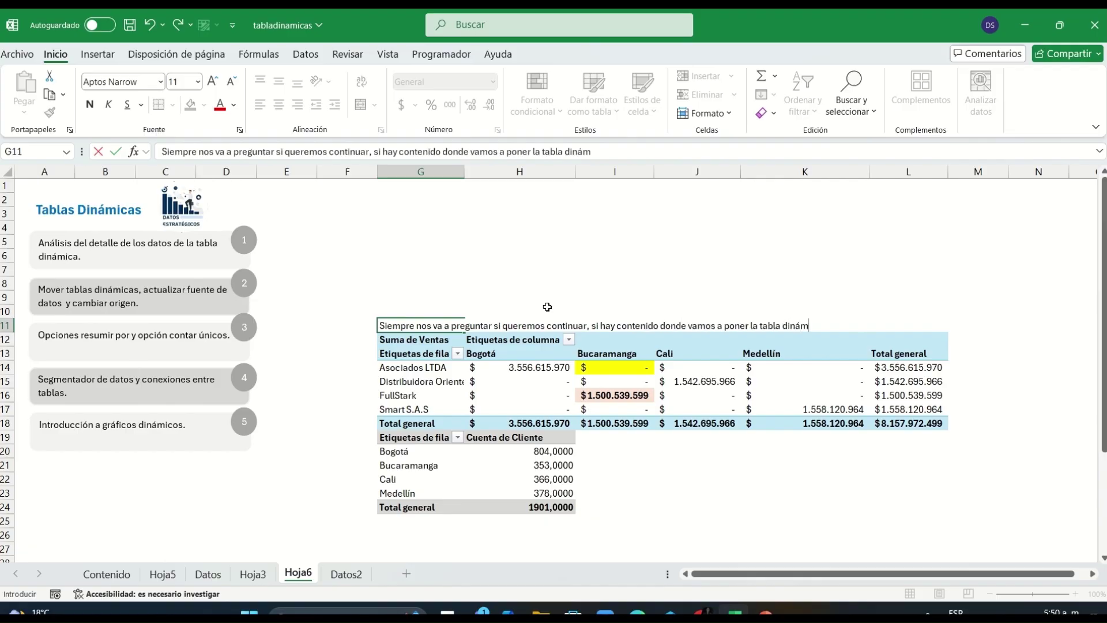
{"action": "key", "text": "Return"}
Step: Move the sales pivot table to cell G1 of Hoja6 and enter the note "Y ano me pregunto" in G12
{"action": "left_click", "coordinate": [454, 364]}
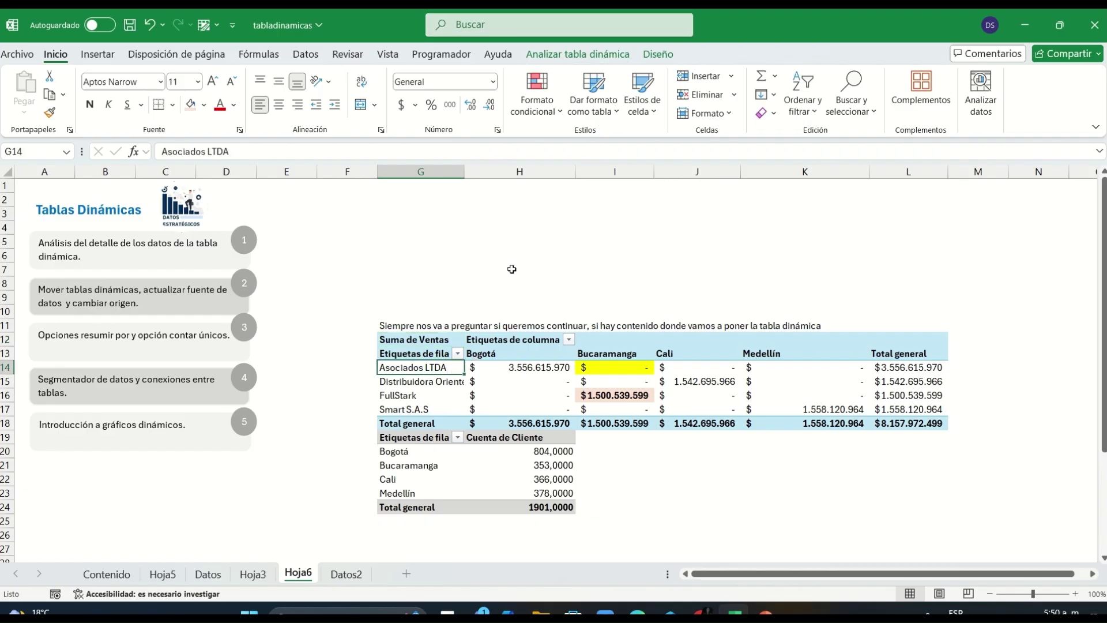
{"action": "left_click", "coordinate": [577, 53]}
{"action": "left_click", "coordinate": [680, 95]}
{"action": "left_click", "coordinate": [758, 158]}
{"action": "left_click", "coordinate": [420, 185]}
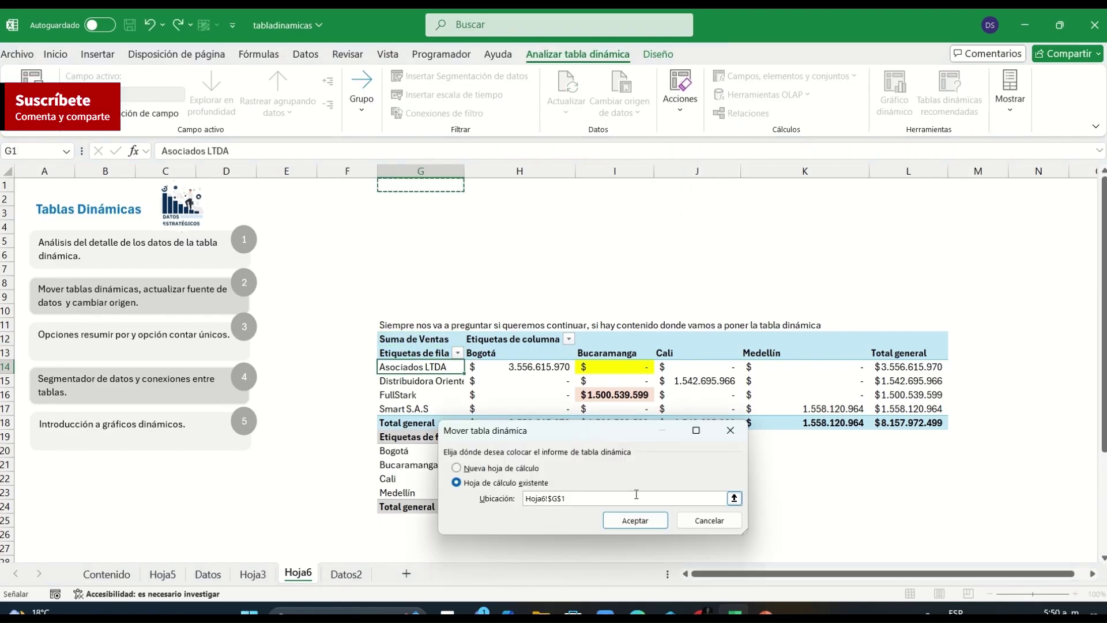
{"action": "left_click", "coordinate": [635, 520]}
{"action": "left_click", "coordinate": [408, 334]}
{"action": "type", "text": "Y ano me pregunto"}
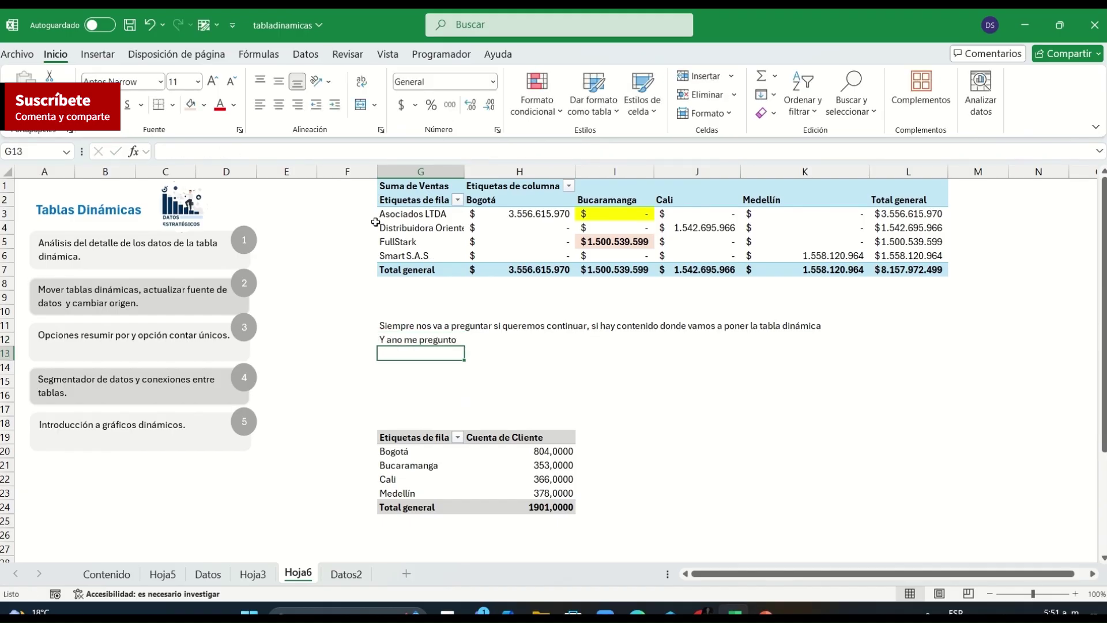
Step: Try moving the sales pivot table to cell G9 of Hoja6, replacing the notes in its way
{"action": "left_click", "coordinate": [404, 241]}
{"action": "left_click", "coordinate": [578, 53]}
{"action": "left_click", "coordinate": [680, 89]}
{"action": "left_click", "coordinate": [761, 168]}
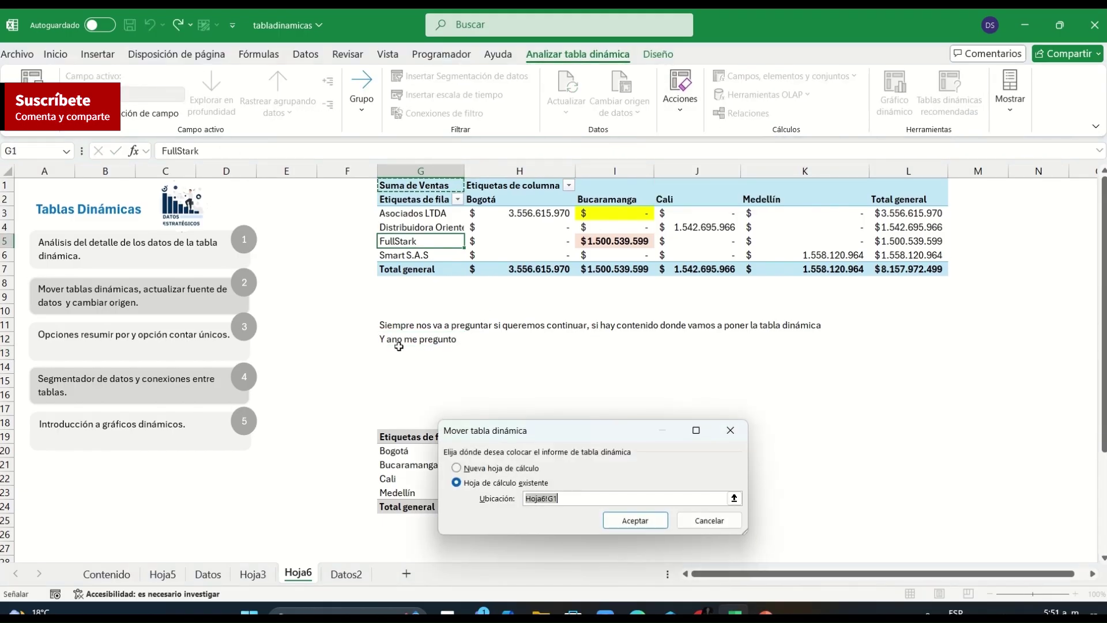
{"action": "left_click", "coordinate": [415, 291]}
{"action": "left_click", "coordinate": [634, 520]}
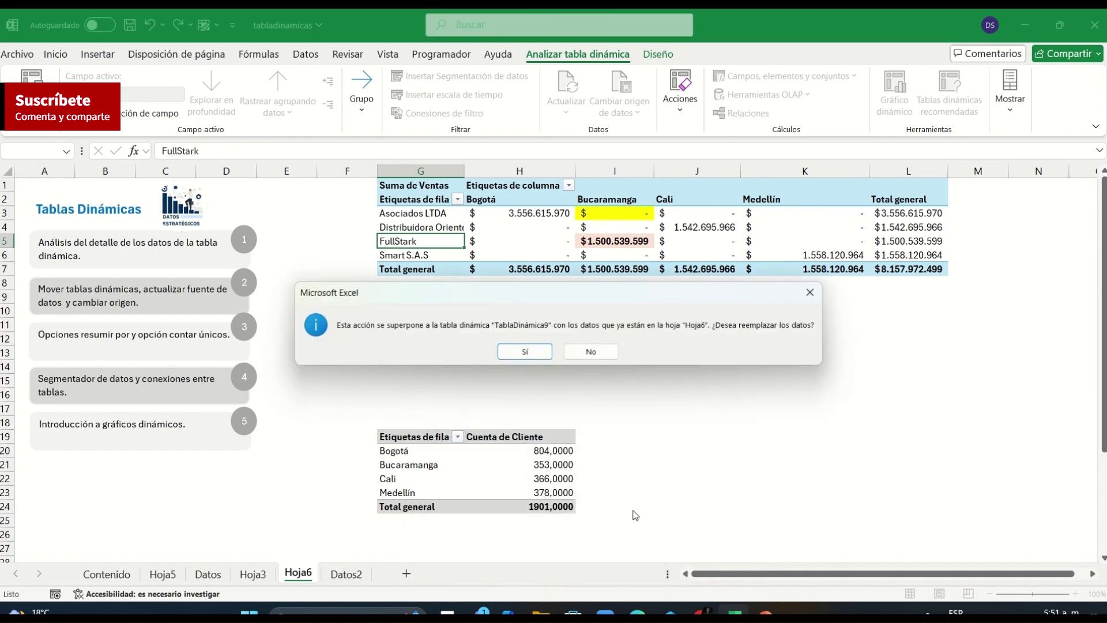
{"action": "left_click", "coordinate": [524, 353]}
Step: Enter the note "Me volvio a preguntar" in G7, and undo both this note and the last pivot table move
{"action": "left_click", "coordinate": [438, 262]}
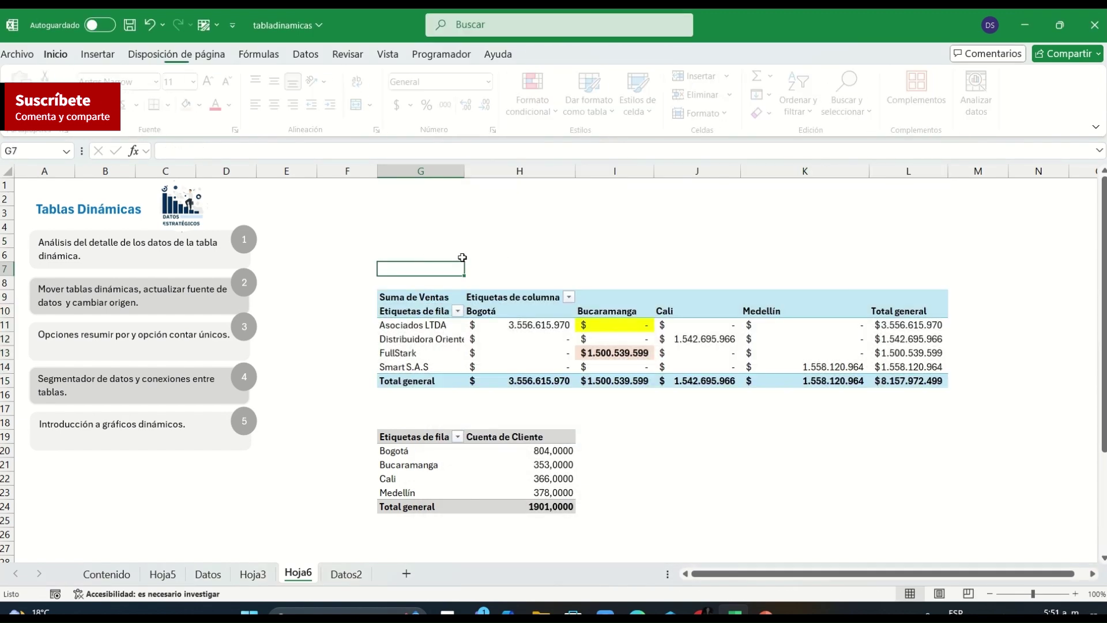
{"action": "type", "text": "Me volvio a preguntar"}
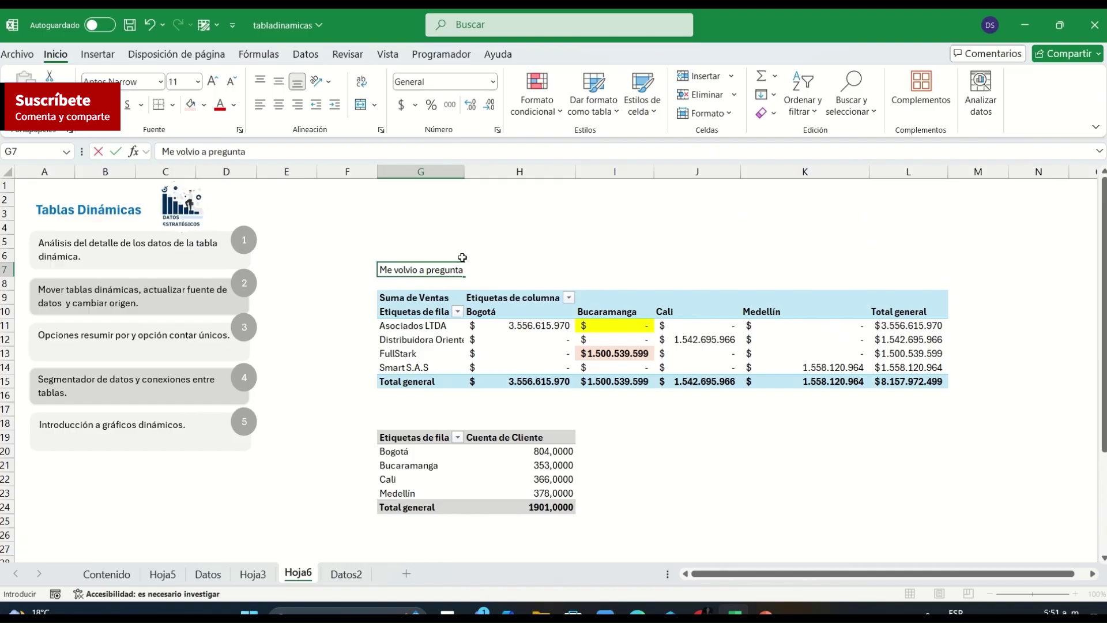
{"action": "key", "text": "Return"}
{"action": "key", "text": "ctrl+z"}
{"action": "key", "text": "ctrl+z"}
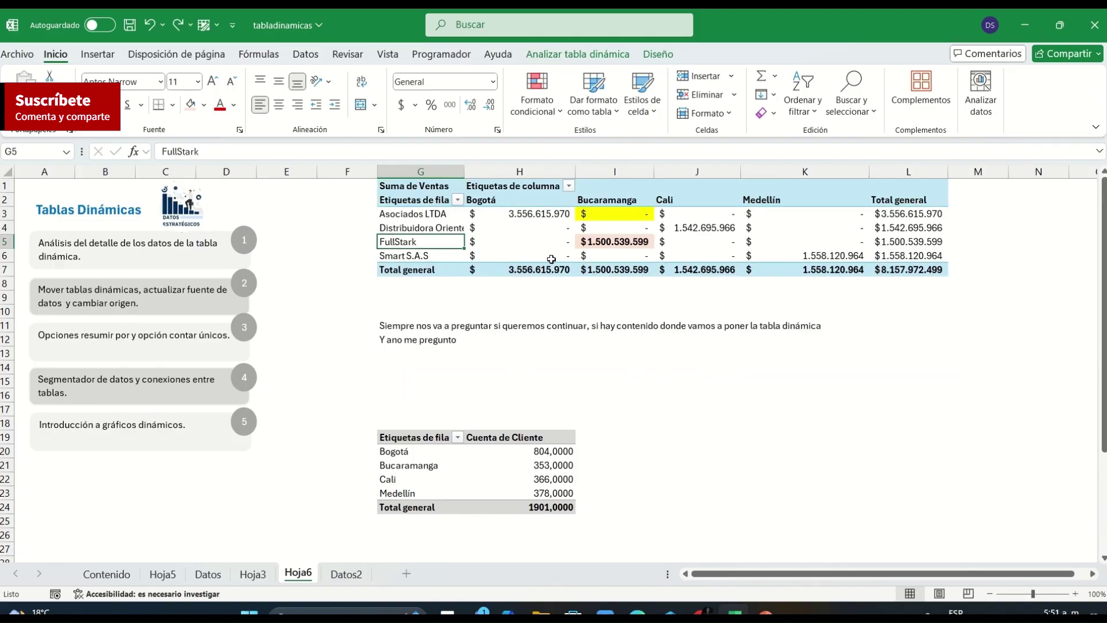
Step: Delete the two explanatory notes in G11 and G12 below the sales pivot table
{"action": "left_click_drag", "start_coordinate": [386, 327], "coordinate": [758, 354]}
{"action": "key", "text": "Delete"}
{"action": "left_click", "coordinate": [687, 417]}
{"action": "left_click", "coordinate": [398, 327]}
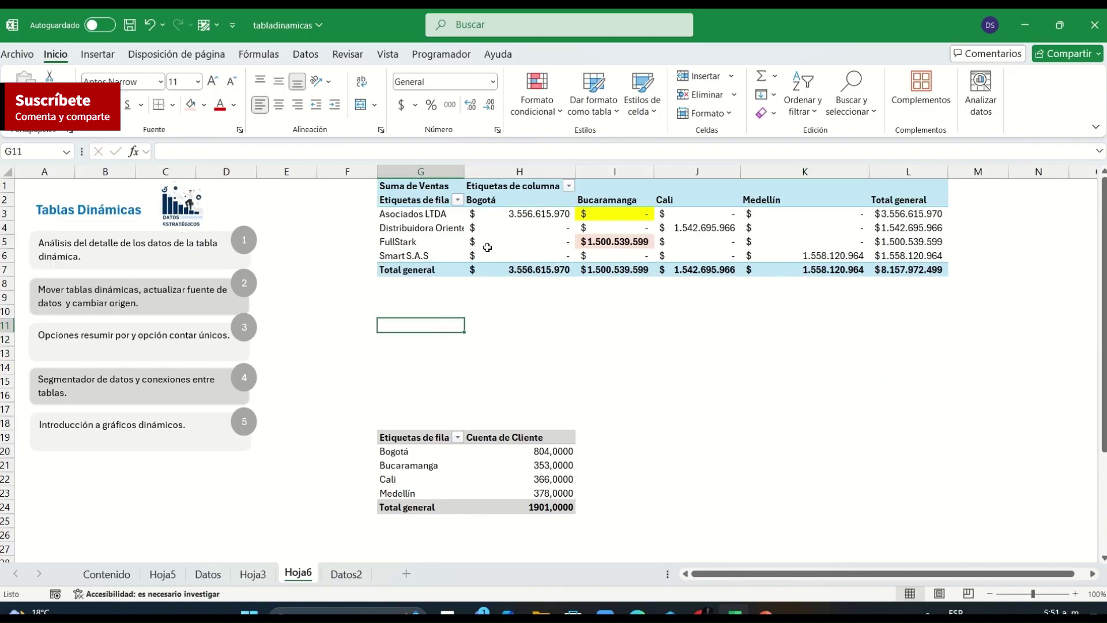
Step: Remove the highlight fill from the sales values H3:K6 and the bold from the FullStark value for Bucaramanga
{"action": "left_click_drag", "start_coordinate": [550, 215], "coordinate": [830, 255]}
{"action": "left_click", "coordinate": [203, 105]}
{"action": "left_click", "coordinate": [233, 289]}
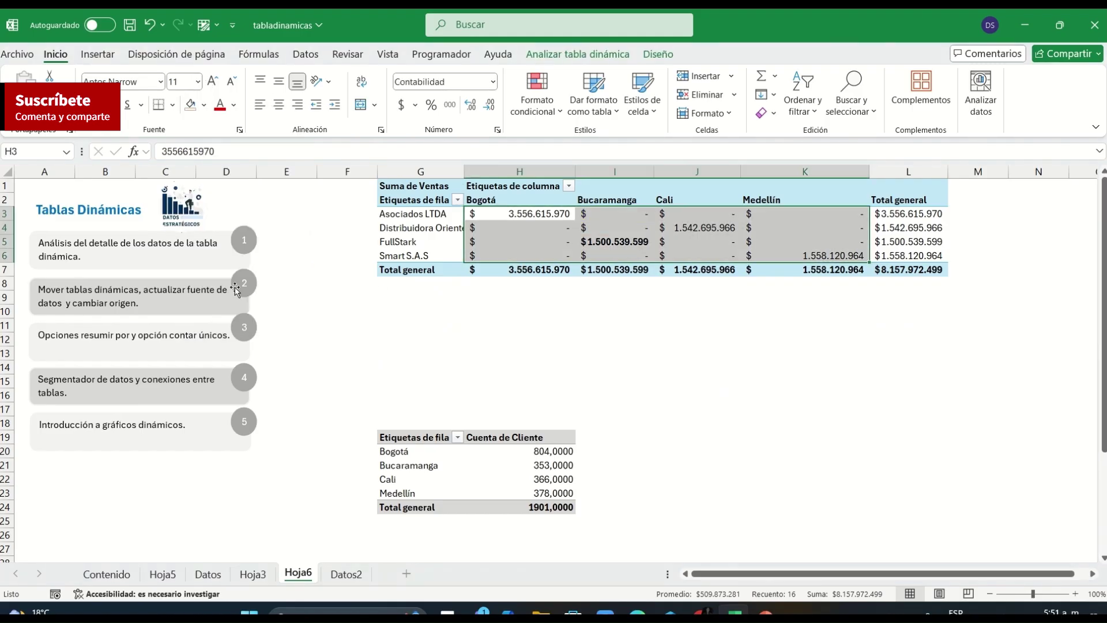
{"action": "left_click", "coordinate": [606, 241]}
{"action": "left_click", "coordinate": [644, 216]}
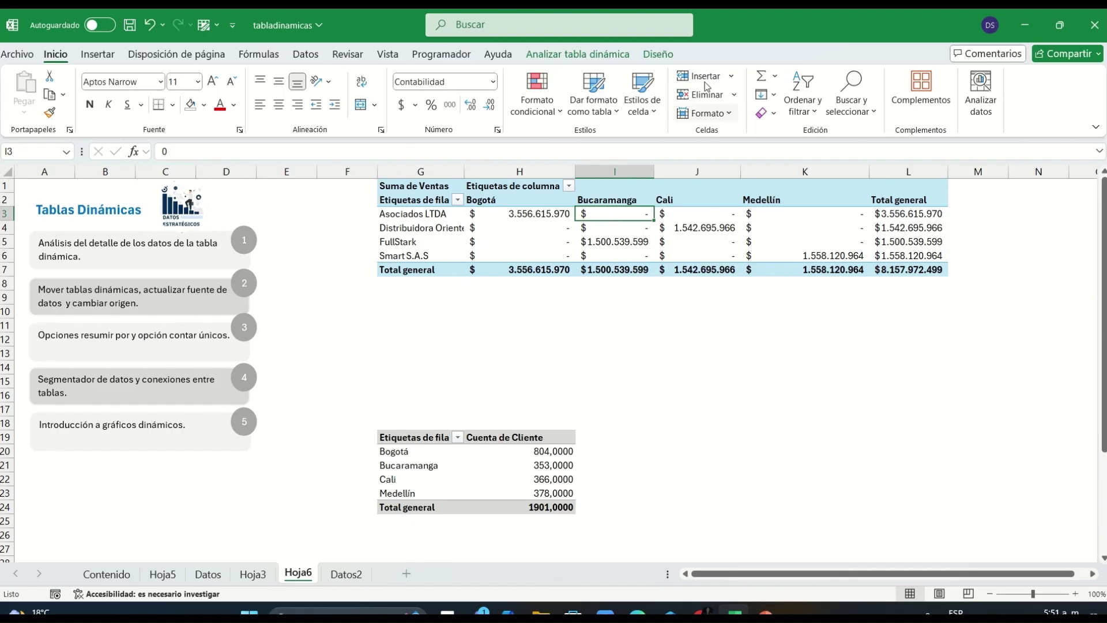
Step: Check which data source the sales pivot table uses and review the alternative table on sheet Datos2
{"action": "left_click", "coordinate": [646, 55]}
{"action": "left_click", "coordinate": [588, 55]}
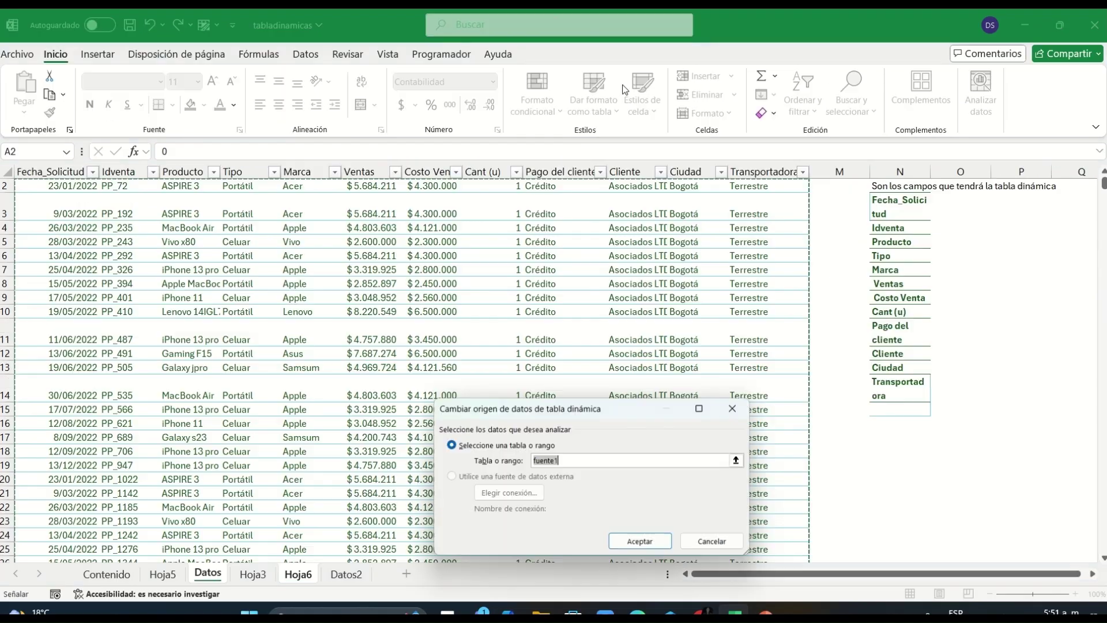
{"action": "left_click", "coordinate": [620, 87]}
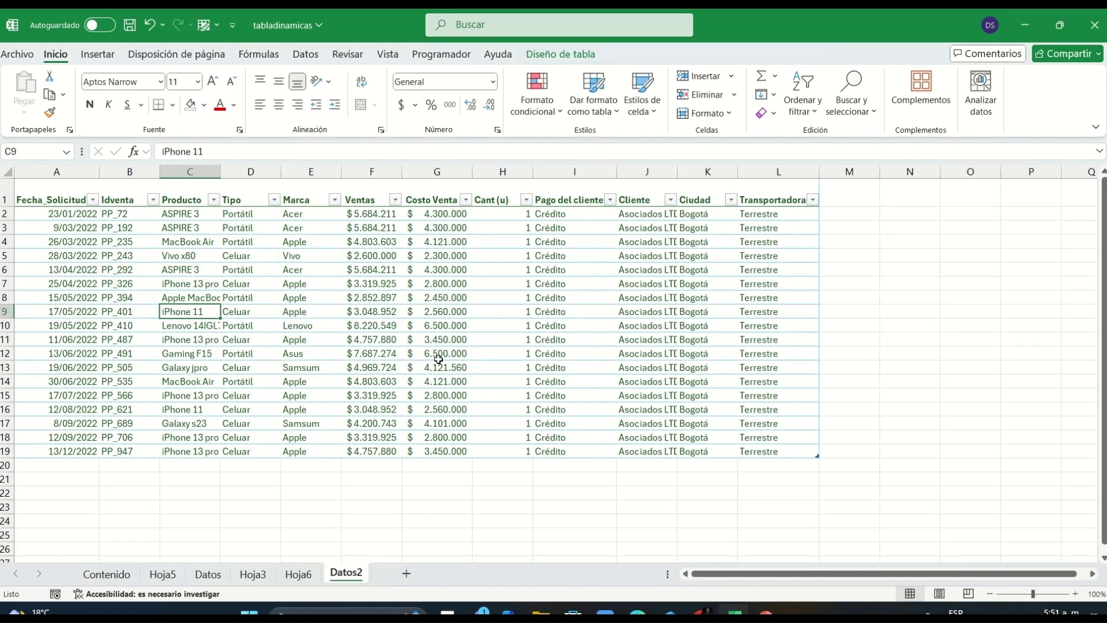
{"action": "left_click", "coordinate": [438, 359]}
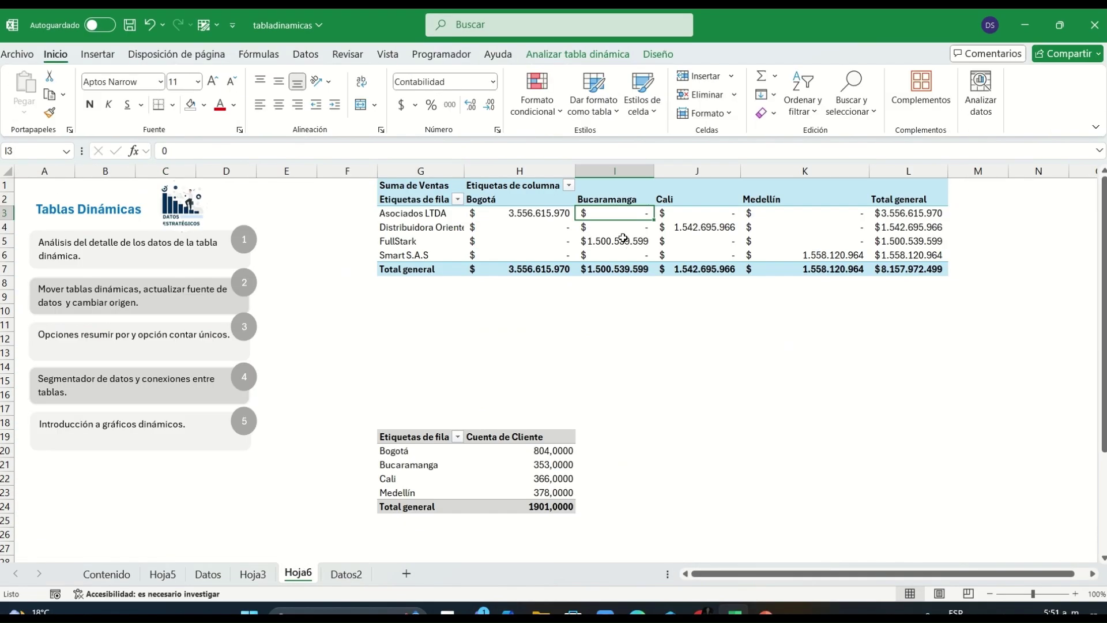
Step: Change the data source of the sales pivot table on Hoja6 to the table fuente2
{"action": "left_click", "coordinate": [615, 241]}
{"action": "left_click", "coordinate": [654, 54]}
{"action": "left_click", "coordinate": [629, 55]}
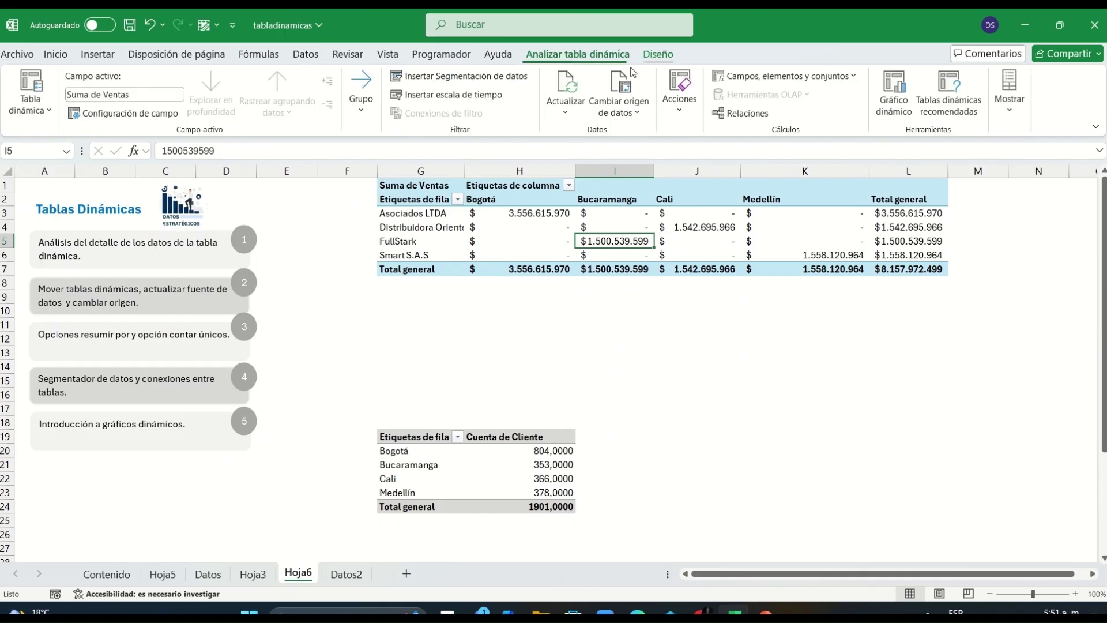
{"action": "left_click", "coordinate": [632, 71]}
{"action": "left_click", "coordinate": [668, 145]}
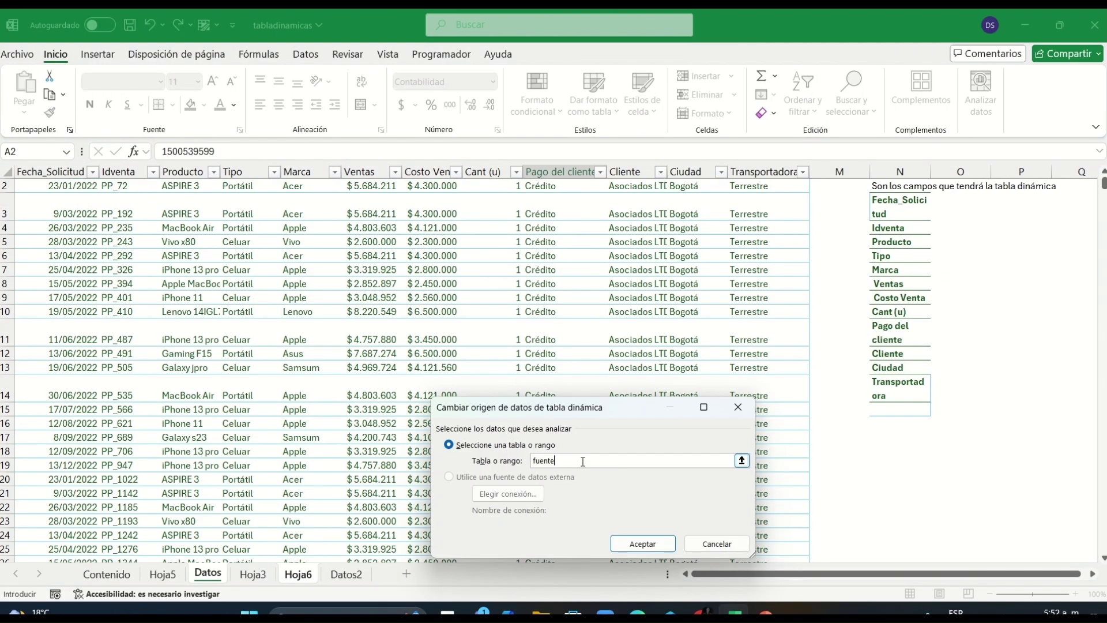
{"action": "type", "text": "2"}
{"action": "key", "text": "Return"}
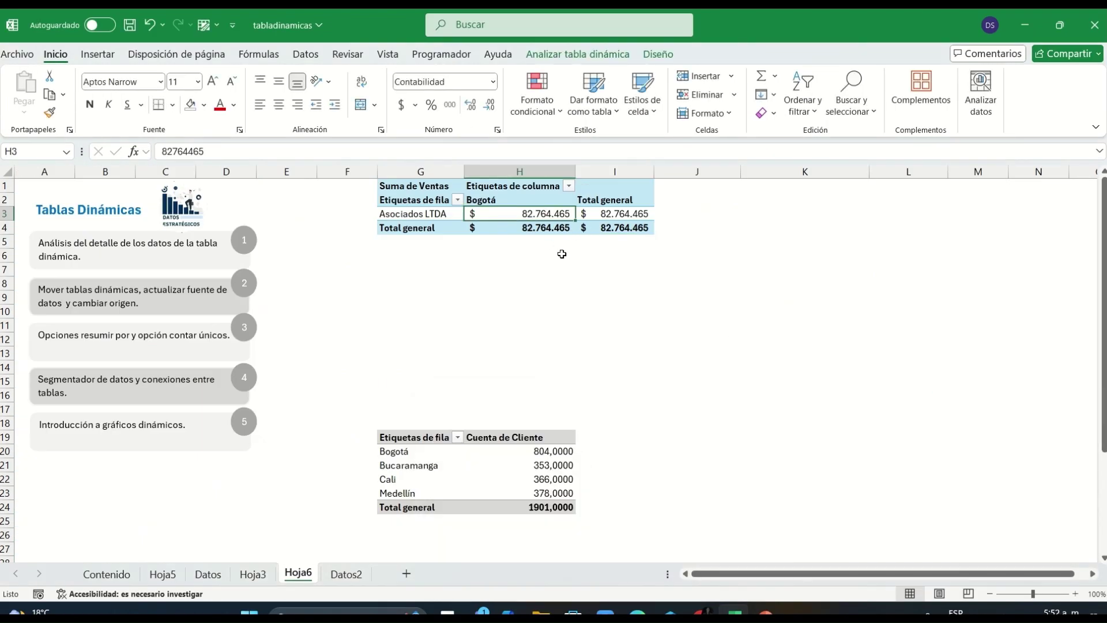
Step: Switch the data source of the sales pivot table back to the table fuente1
{"action": "left_click", "coordinate": [657, 54]}
{"action": "left_click", "coordinate": [577, 53]}
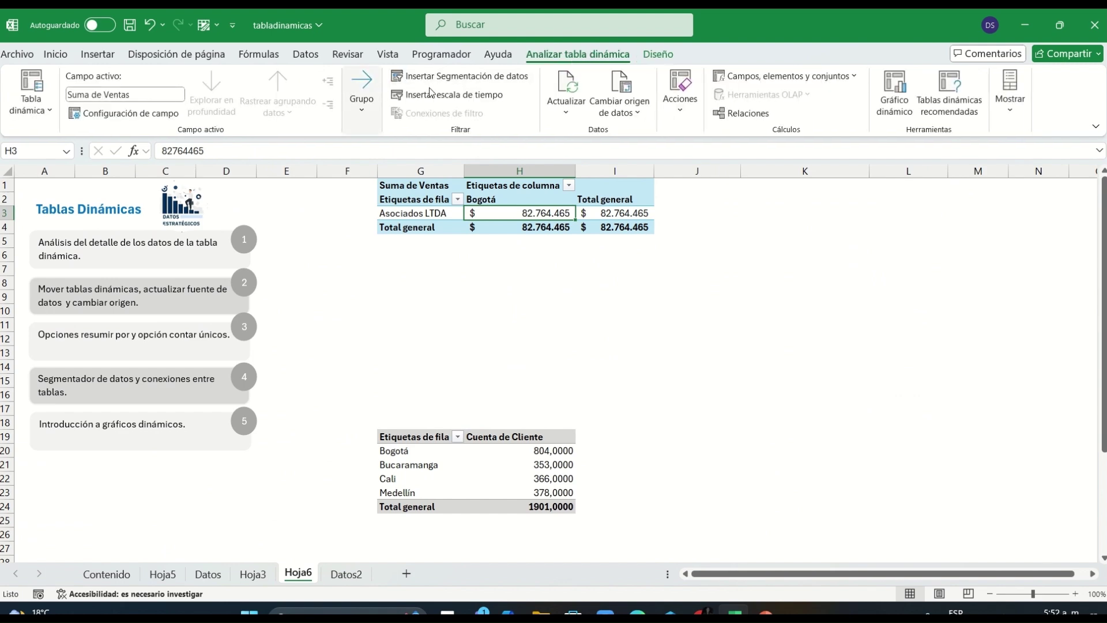
{"action": "left_click", "coordinate": [621, 86]}
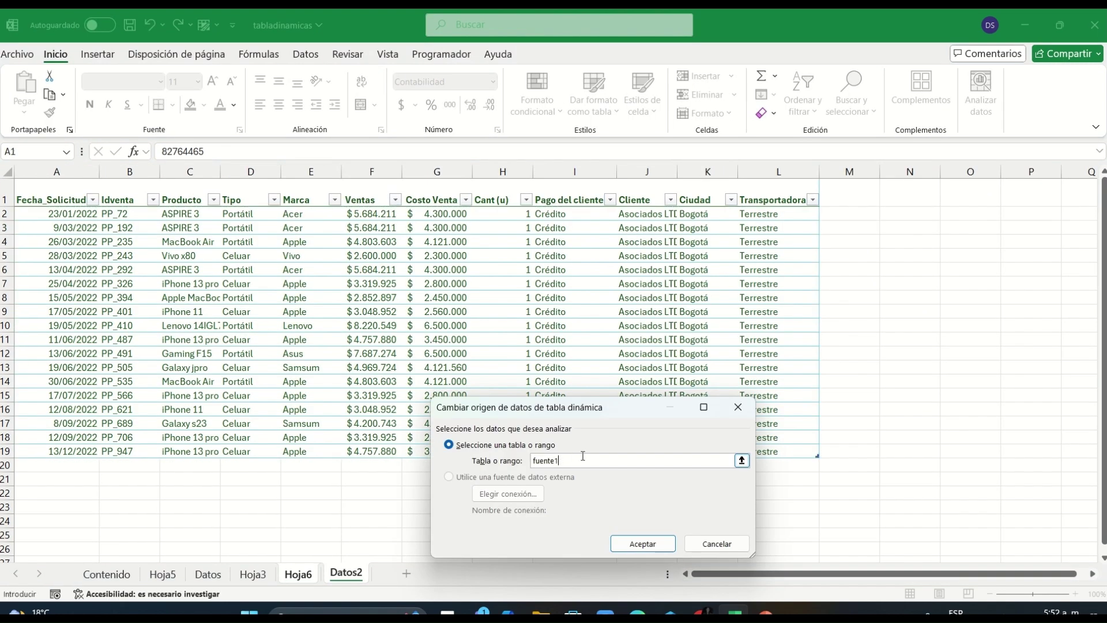
{"action": "key", "text": "Return"}
{"action": "left_click", "coordinate": [625, 245]}
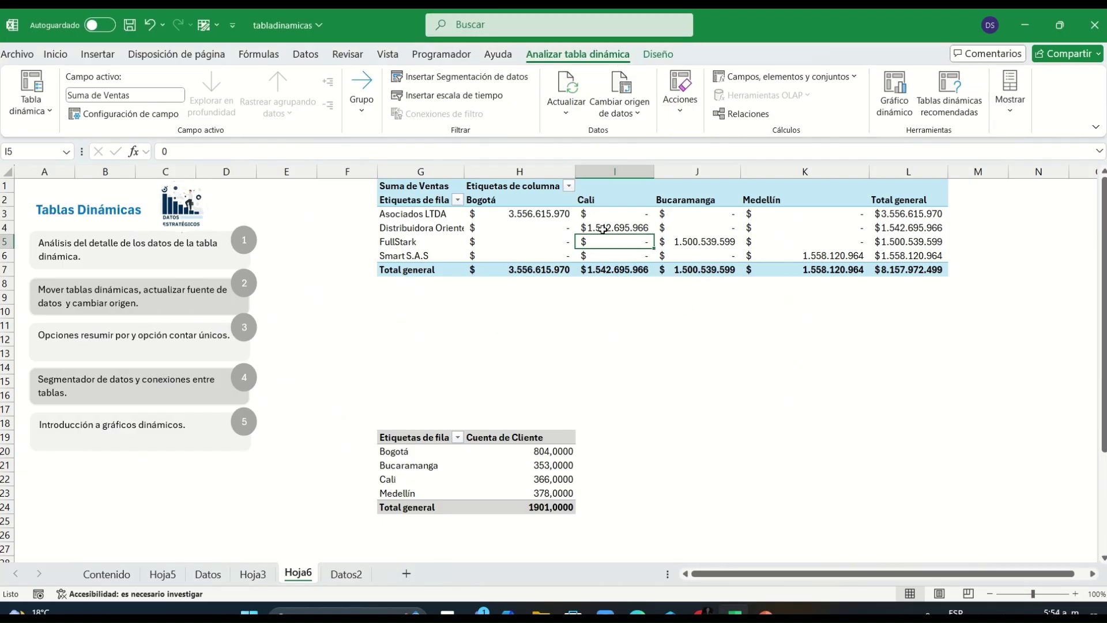
Step: Summarize the Ventas values of the sales pivot table by Recuento instead of Suma
{"action": "mouse_move", "coordinate": [603, 229]}
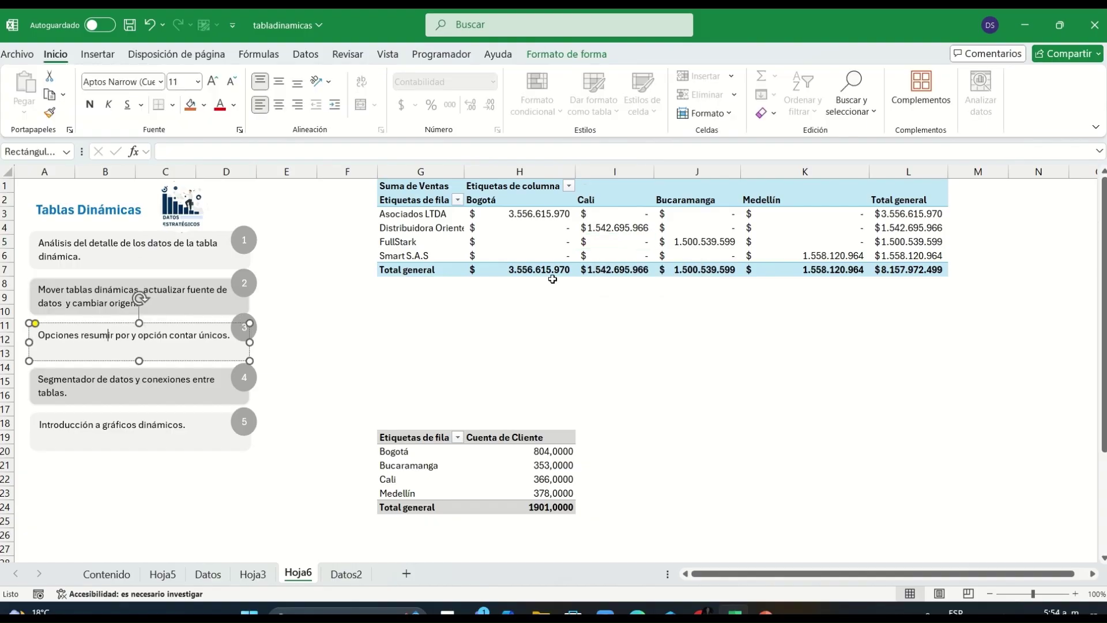
{"action": "right_click", "coordinate": [571, 229]}
{"action": "mouse_move", "coordinate": [709, 413]}
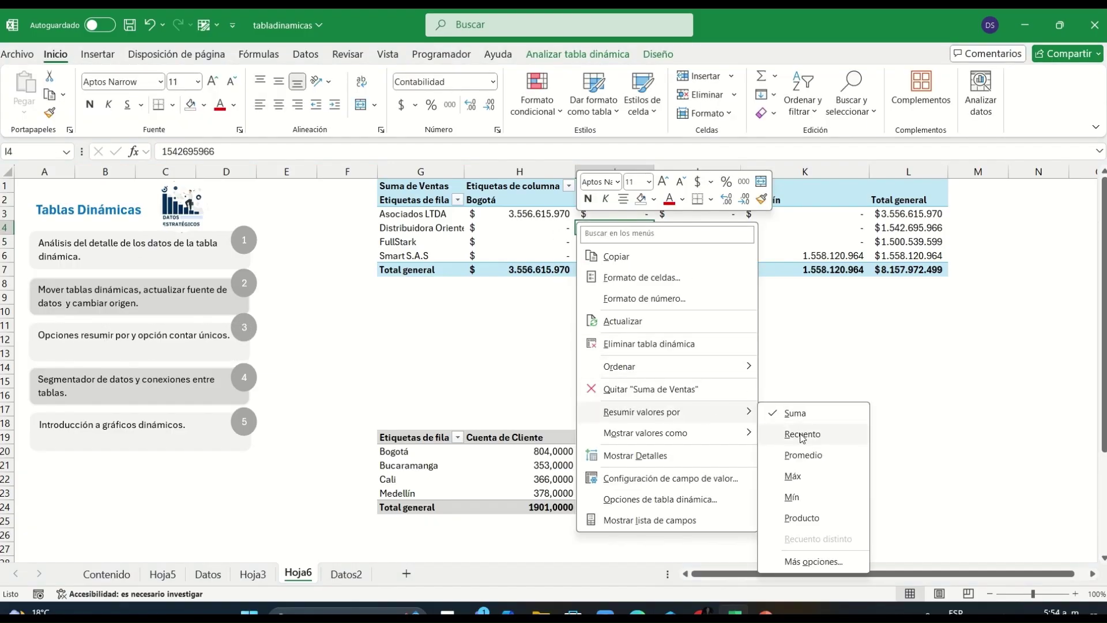
{"action": "left_click", "coordinate": [790, 435]}
{"action": "left_click", "coordinate": [554, 214]}
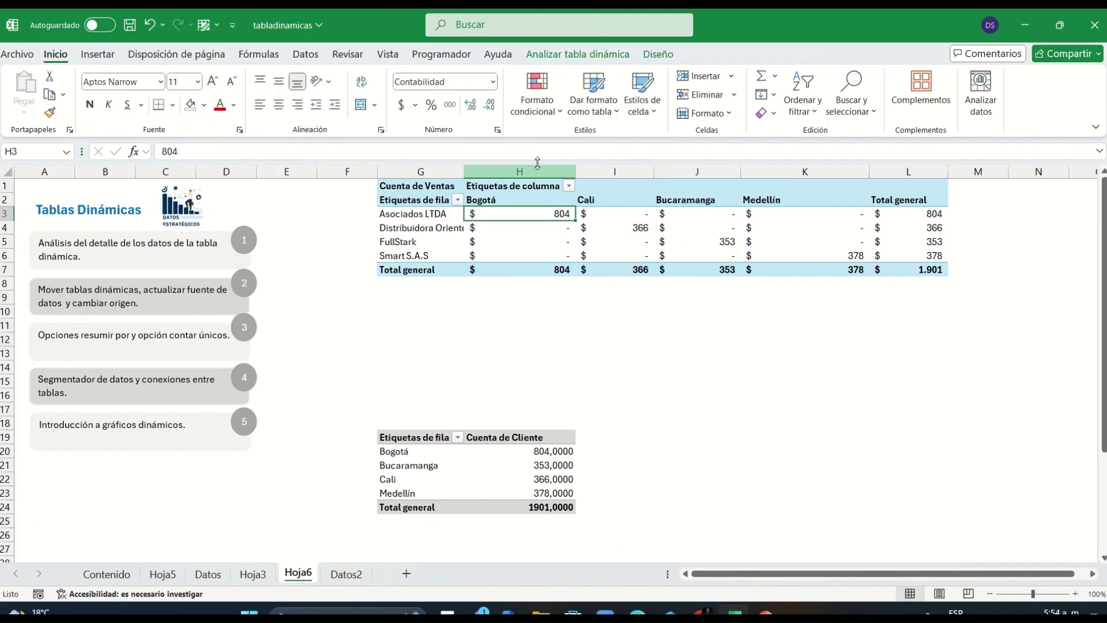
Step: Make the Asociados LTDA value for Bogotá bold red and write in G9 "Recuento: Asociados LTDA hizo 804 transacciones en Bogotá"
{"action": "left_click", "coordinate": [90, 105]}
{"action": "left_click", "coordinate": [420, 297]}
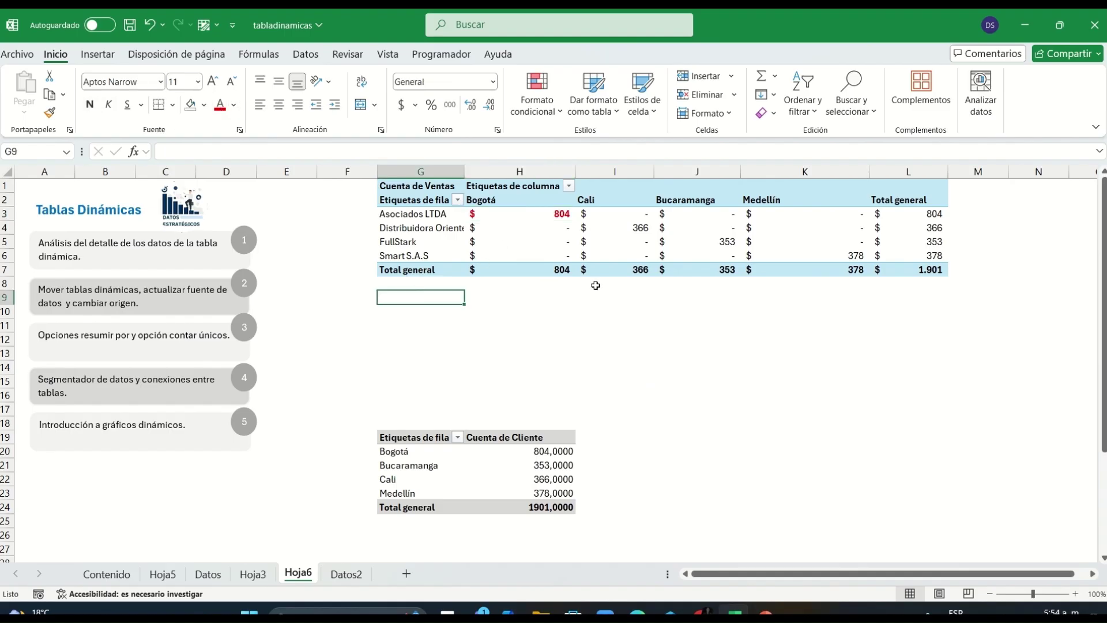
{"action": "type", "text": "Recuento:"}
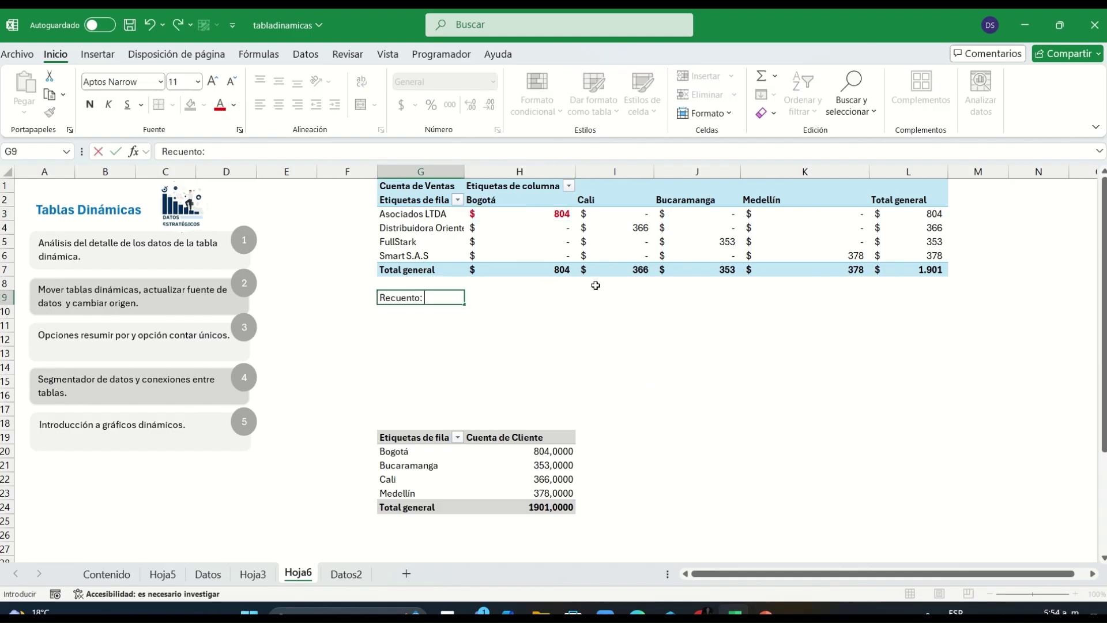
{"action": "type", "text": " Asociados LTD"}
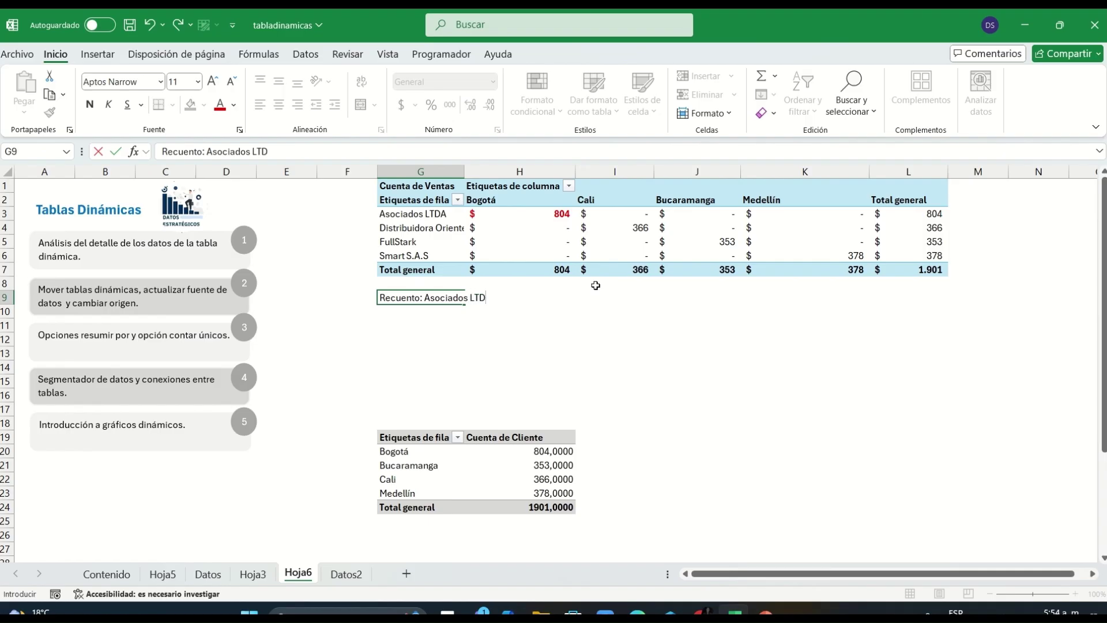
{"action": "type", "text": "A hizo 804 transacciones en Bogotá"}
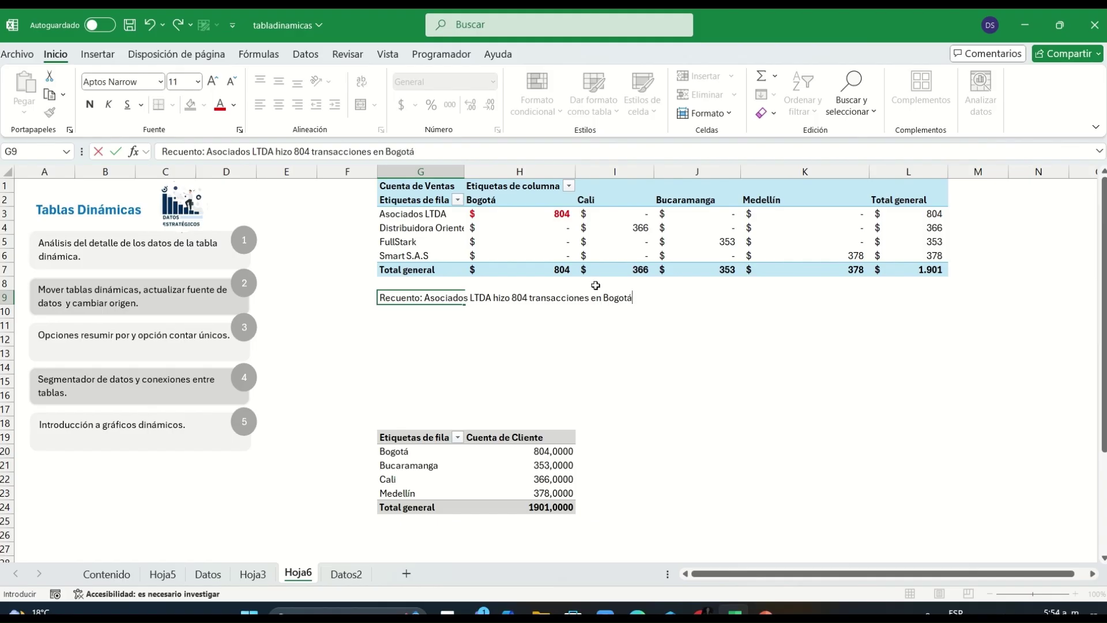
{"action": "key", "text": "Return"}
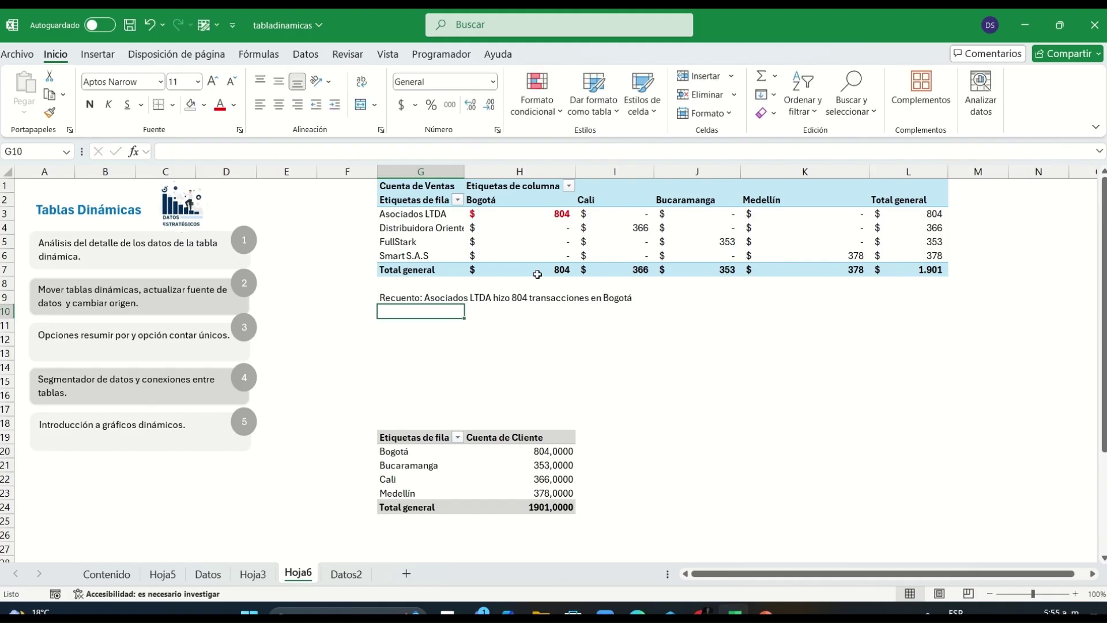
Step: Format the sales pivot table values in H3:L7 as Número with no decimal places
{"action": "left_click_drag", "start_coordinate": [503, 212], "coordinate": [923, 269]}
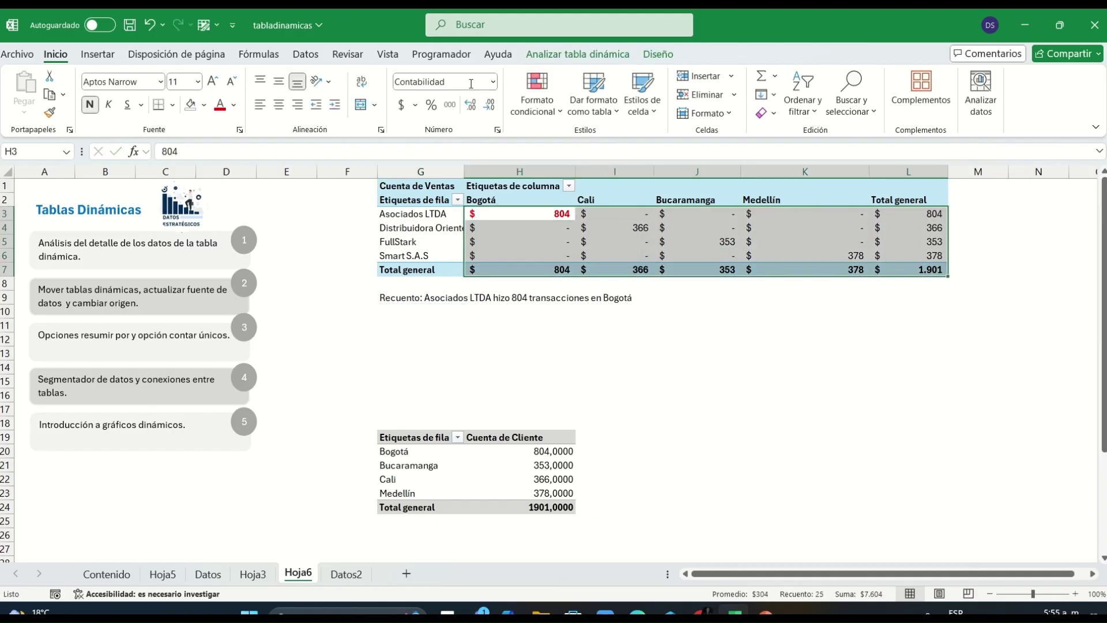
{"action": "left_click", "coordinate": [493, 81]}
{"action": "left_click", "coordinate": [458, 140]}
{"action": "left_click", "coordinate": [489, 104]}
{"action": "left_click", "coordinate": [488, 105]}
Step: Write in G10 the note "La forma óptima de hacer el cambio de formato es así:"
{"action": "left_click", "coordinate": [433, 311]}
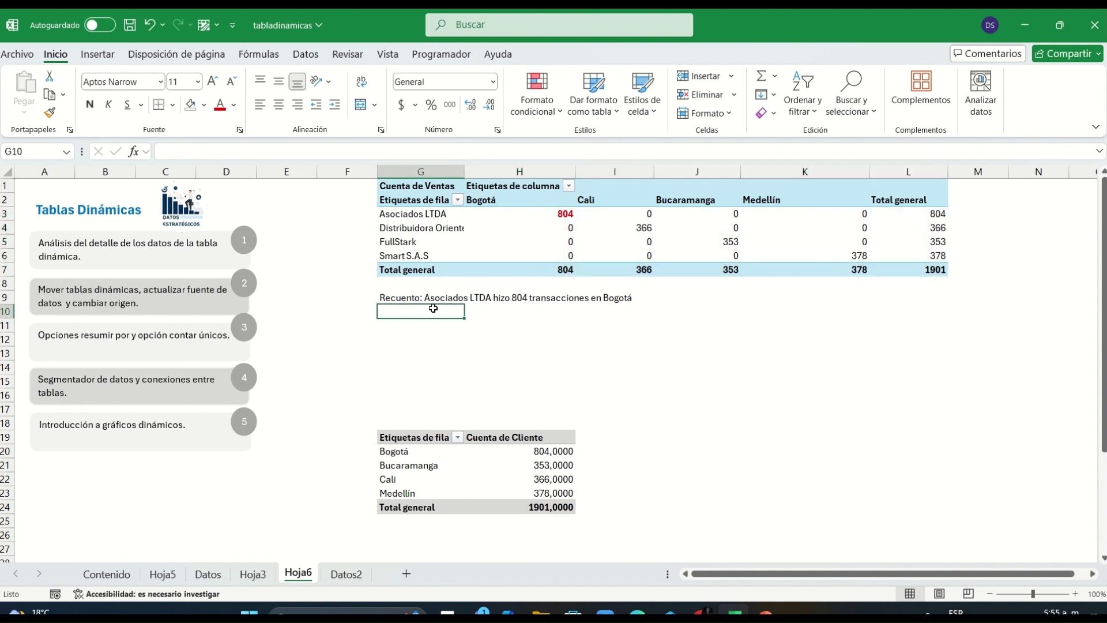
{"action": "type", "text": "La forma"}
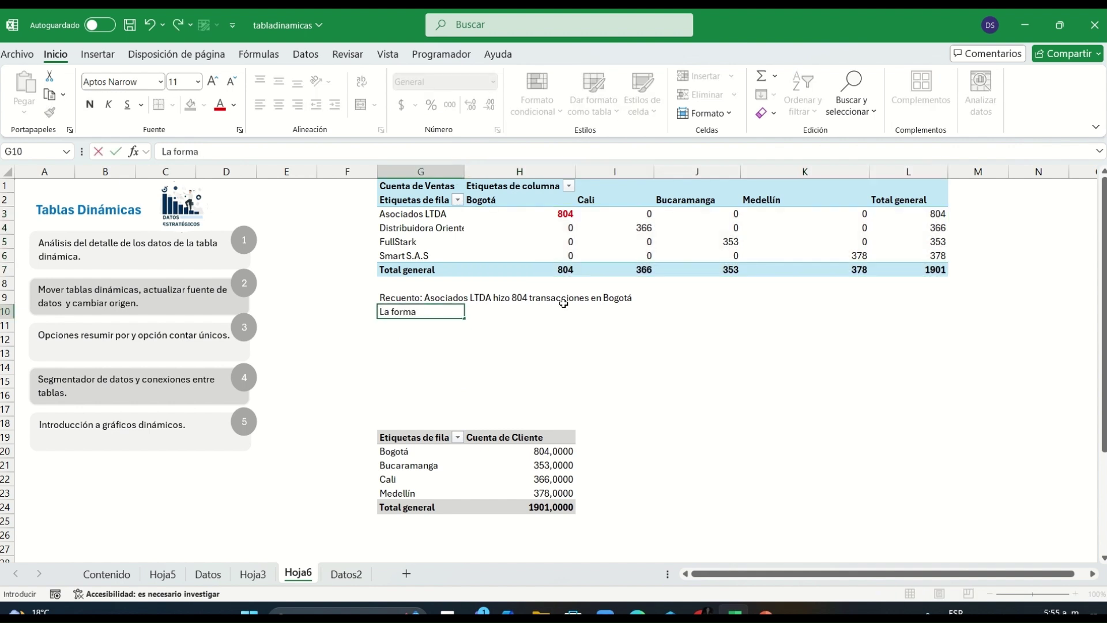
{"action": "type", "text": "m óptima de hacer el cambio de formato es así:"}
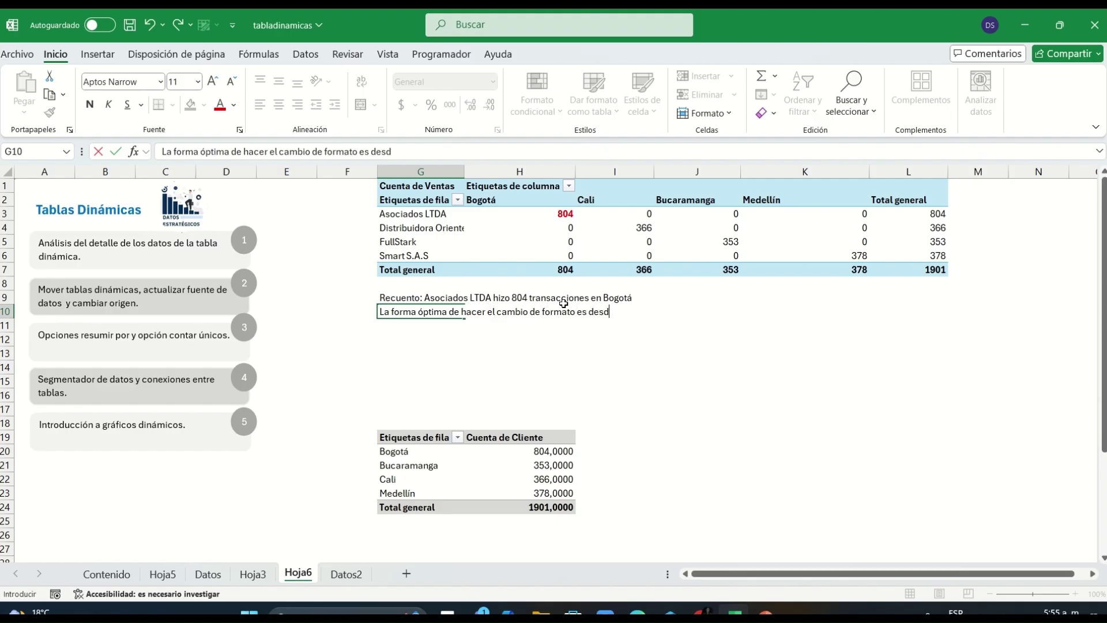
Step: Check the sales pivot table's options and the cell number format settings of its values
{"action": "left_click", "coordinate": [518, 228]}
{"action": "right_click", "coordinate": [518, 228]}
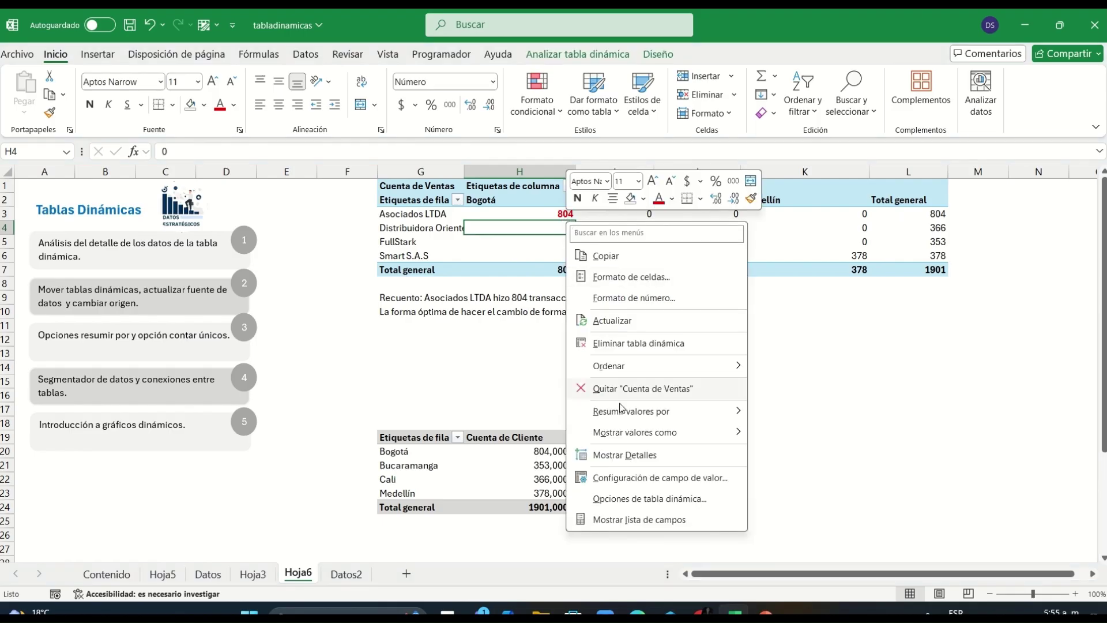
{"action": "left_click", "coordinate": [634, 497]}
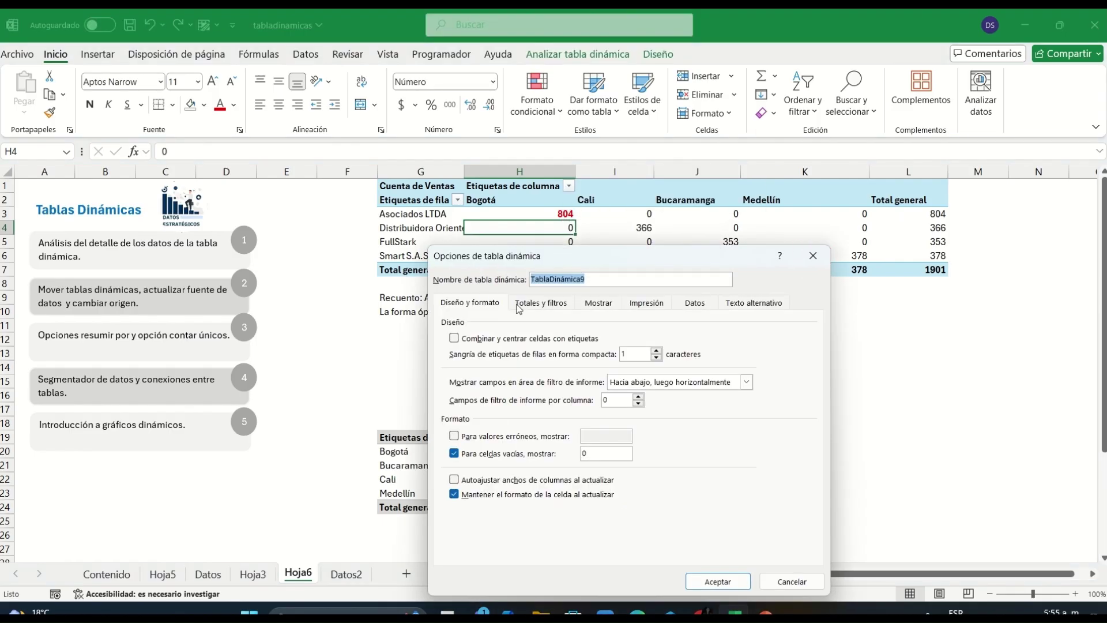
{"action": "left_click", "coordinate": [813, 255]}
{"action": "right_click", "coordinate": [551, 213]}
{"action": "mouse_move", "coordinate": [645, 427]}
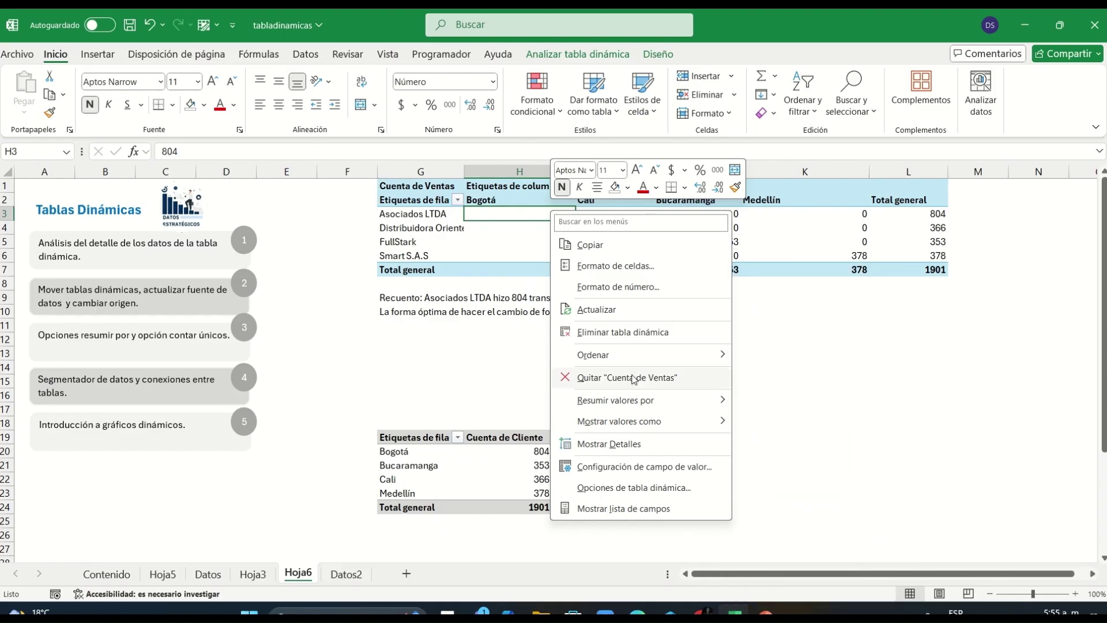
{"action": "left_click", "coordinate": [613, 266]}
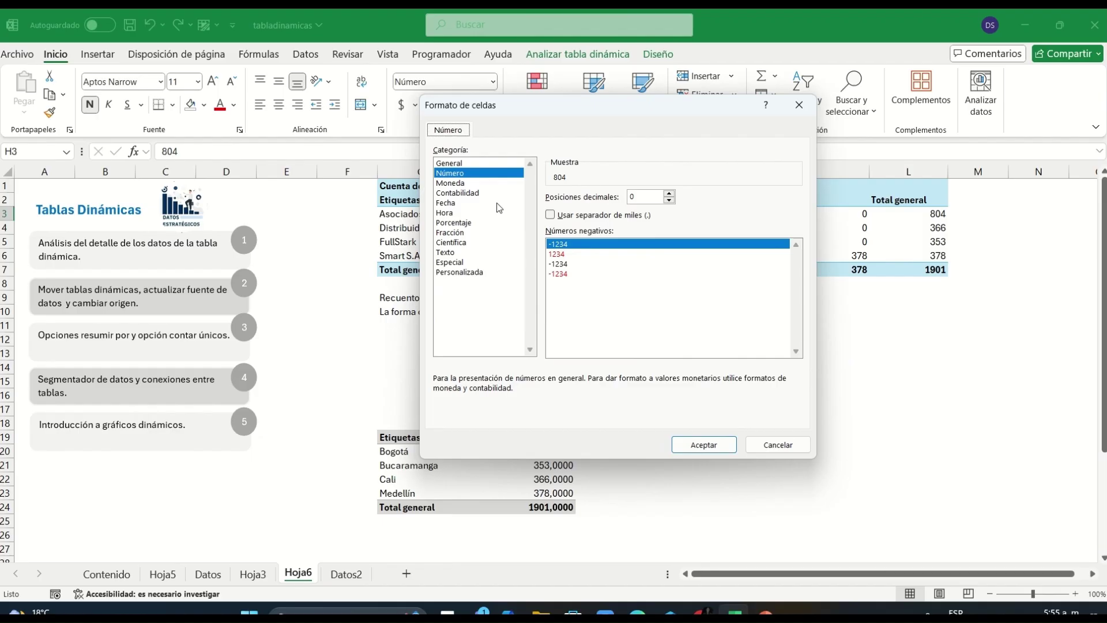
{"action": "left_click", "coordinate": [799, 104]}
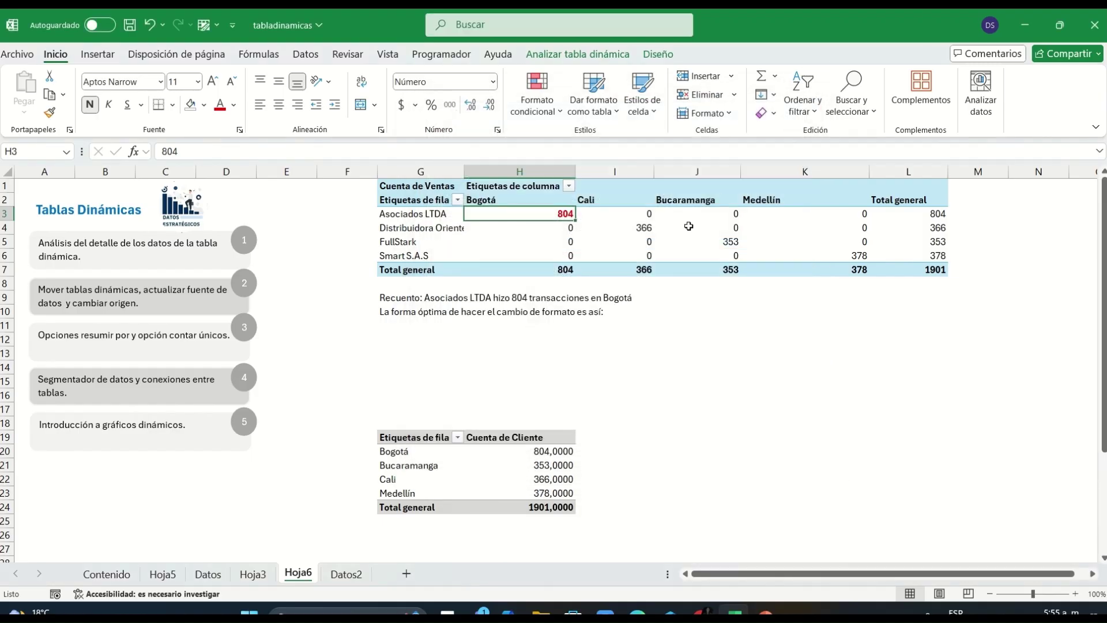
{"action": "right_click", "coordinate": [649, 205]}
{"action": "left_click", "coordinate": [694, 283]}
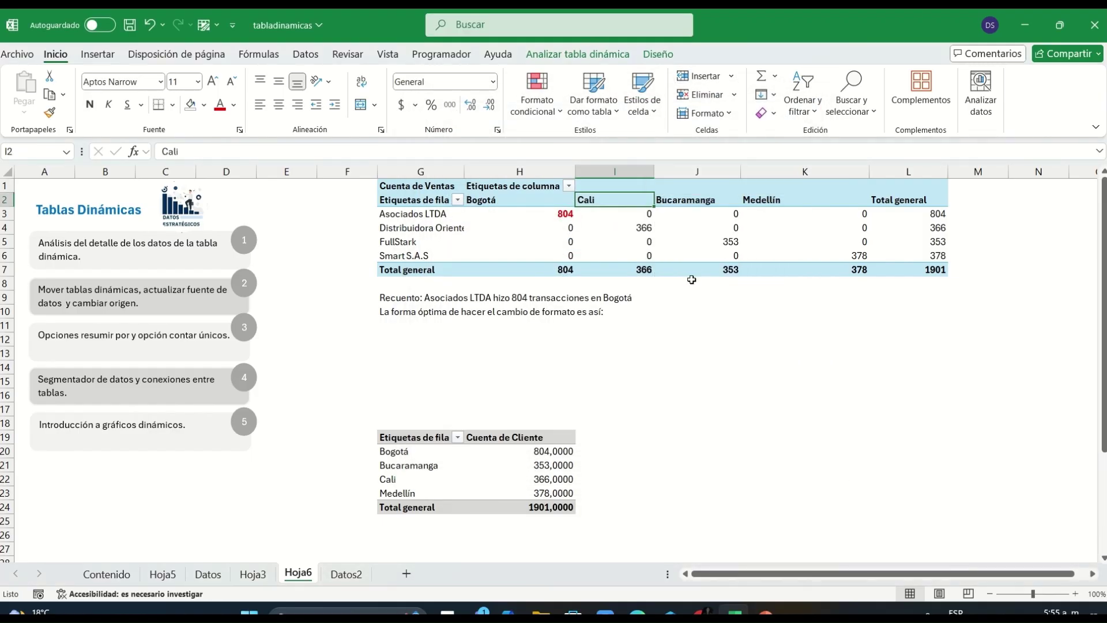
{"action": "left_click", "coordinate": [634, 242]}
{"action": "right_click", "coordinate": [634, 241]}
{"action": "left_click", "coordinate": [641, 279]}
Step: Clear the notes in F9:I11 below the sales pivot table
{"action": "left_click", "coordinate": [494, 328]}
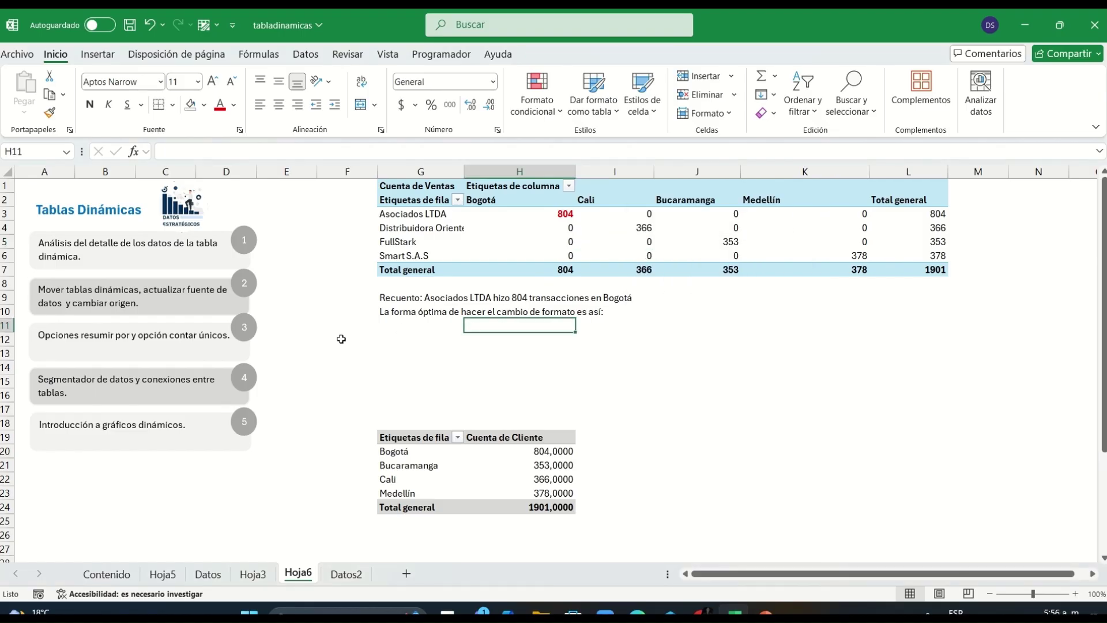
{"action": "left_click_drag", "start_coordinate": [317, 294], "coordinate": [651, 329]}
{"action": "key", "text": "Delete"}
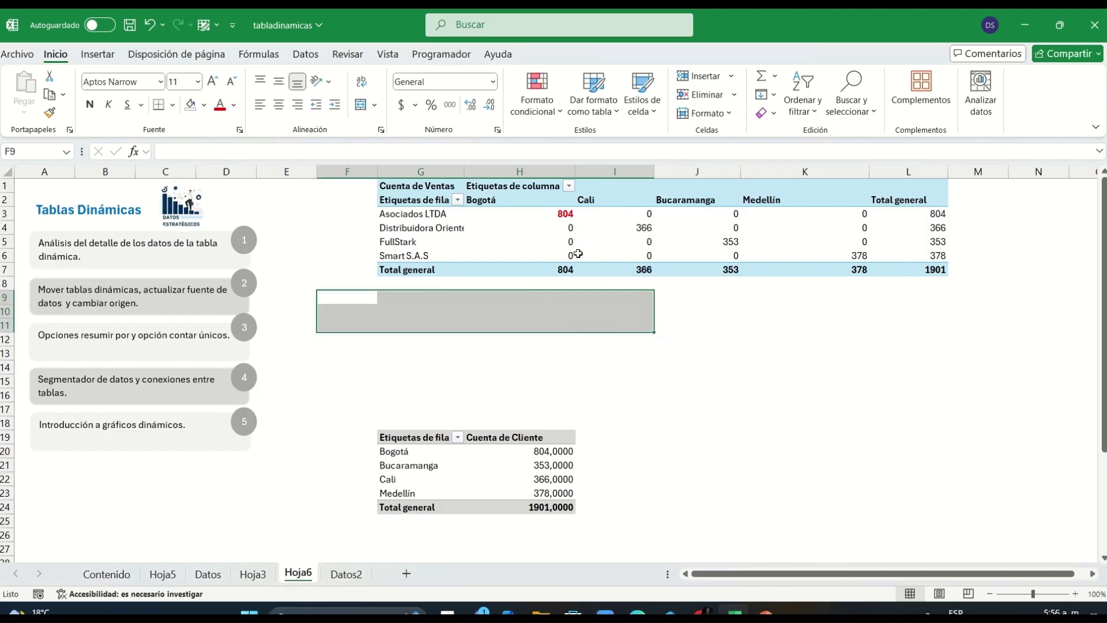
Step: Summarize the Ventas values of the sales pivot table by Promedio and format H3:L7 as Contabilidad with the $ symbol
{"action": "right_click", "coordinate": [563, 216]}
{"action": "mouse_move", "coordinate": [662, 406]}
{"action": "left_click", "coordinate": [785, 451]}
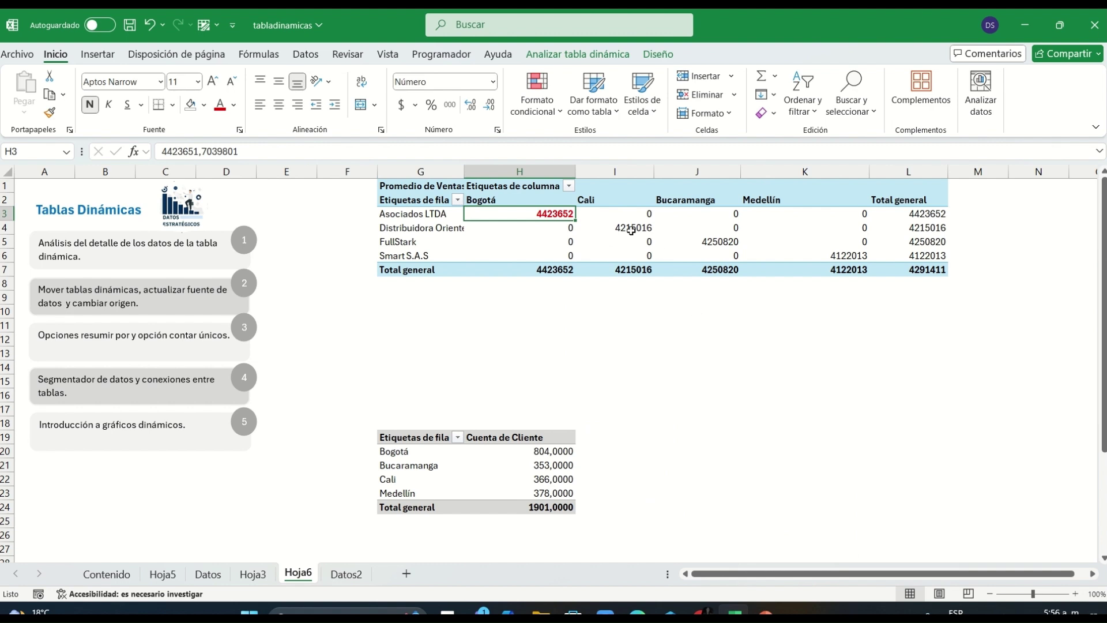
{"action": "left_click_drag", "start_coordinate": [630, 230], "coordinate": [907, 269]}
{"action": "left_click", "coordinate": [401, 104]}
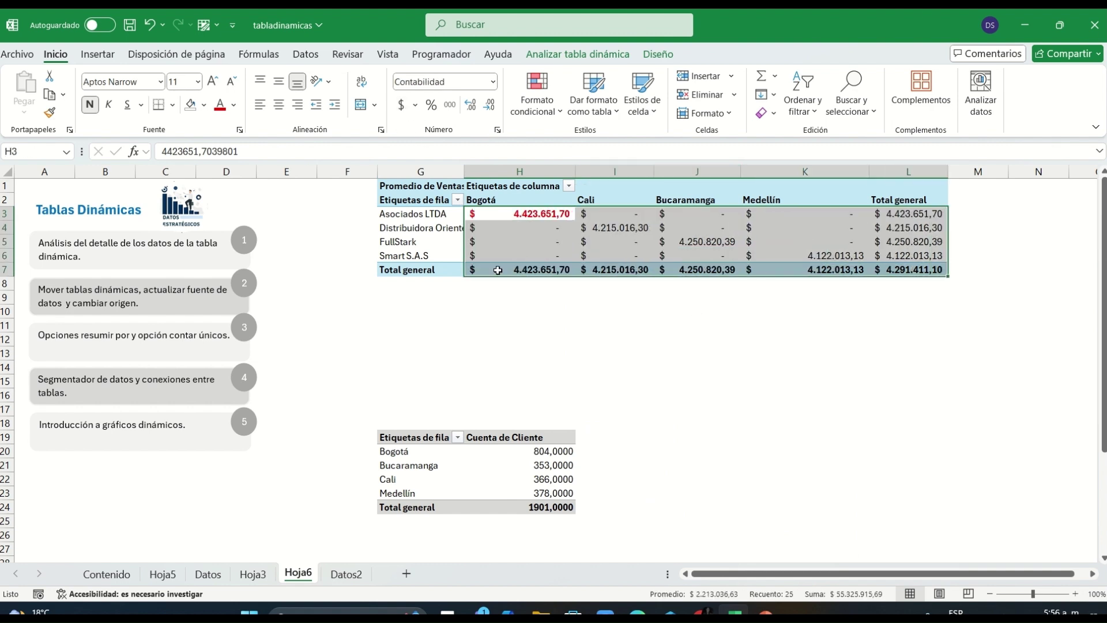
Step: Write in G9 the note "Las compras promedio de Smart S.A.S fueron de 4.11.013.13"
{"action": "left_click", "coordinate": [442, 300]}
{"action": "type", "text": "Las co"}
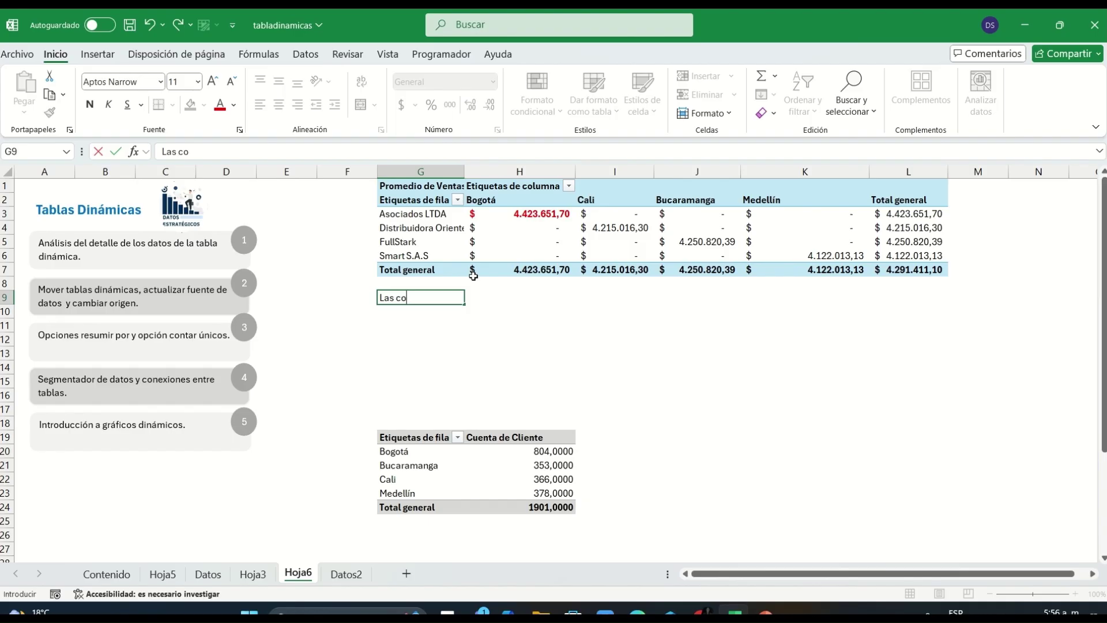
{"action": "type", "text": "mpras promedio de Smart"}
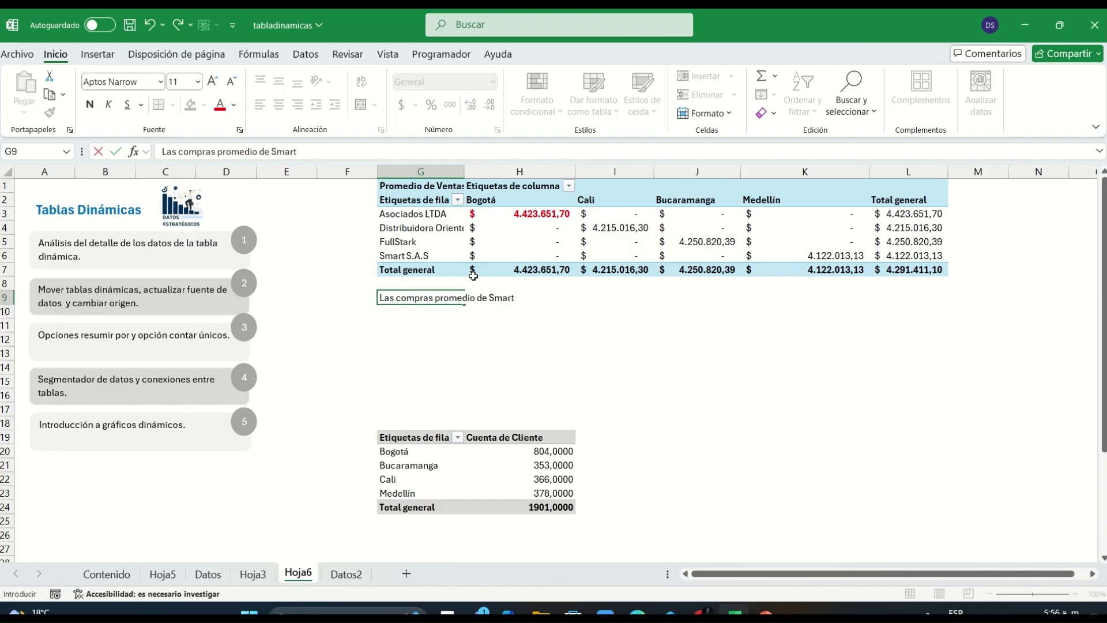
{"action": "type", "text": " S.A.S fueron de 4.11"}
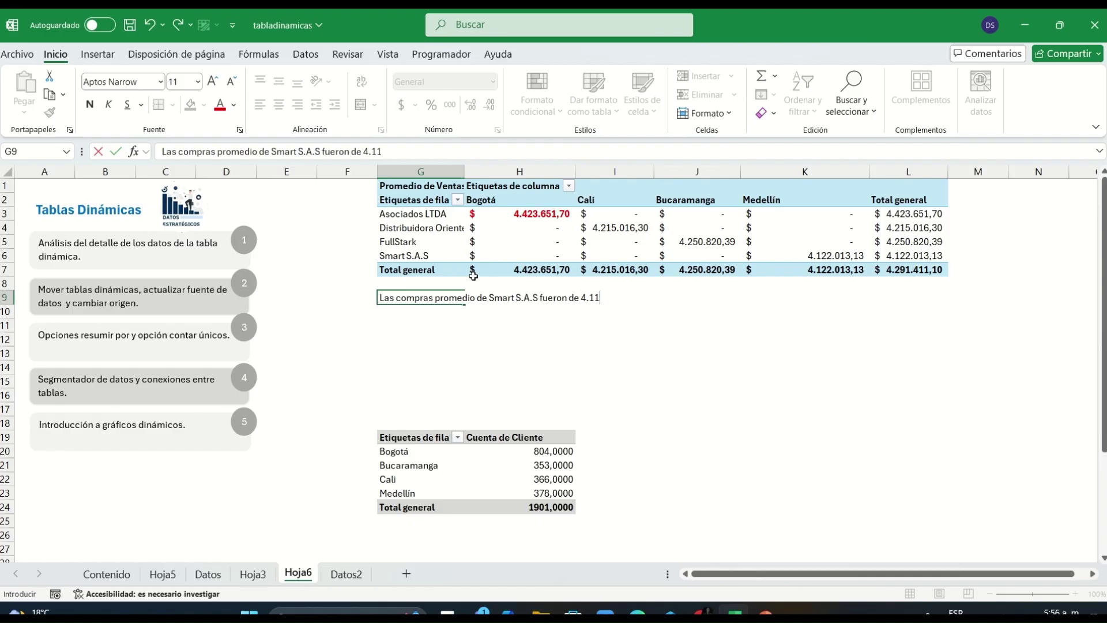
{"action": "type", "text": ".013.13"}
{"action": "key", "text": "Return"}
Step: Summarize the Ventas values of the sales pivot table by Máx
{"action": "left_click", "coordinate": [801, 265]}
{"action": "right_click", "coordinate": [589, 240]}
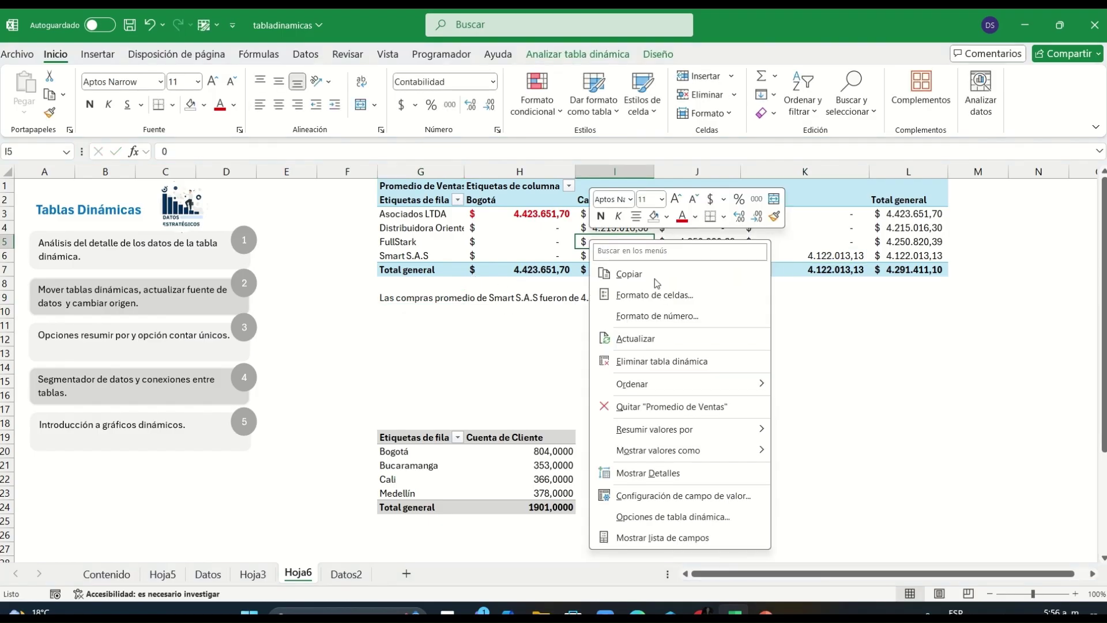
{"action": "mouse_move", "coordinate": [683, 435]}
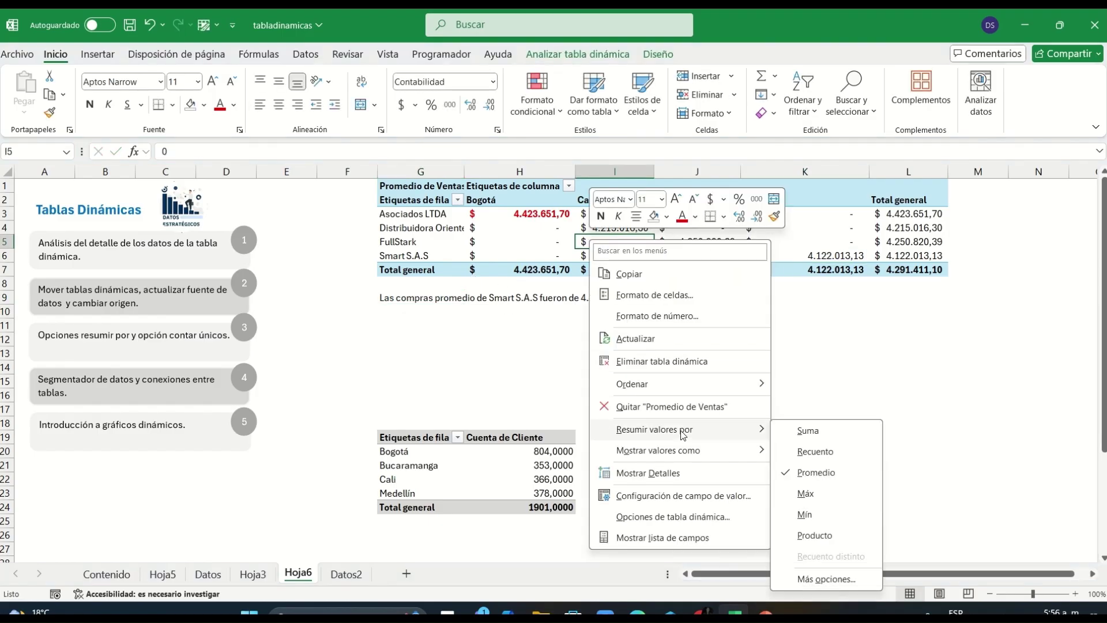
{"action": "left_click", "coordinate": [810, 495]}
Step: Replace the note in G9 with "La compra máxima de distribuidora del oriente fue de 8.220.549 millones"
{"action": "left_click", "coordinate": [385, 295]}
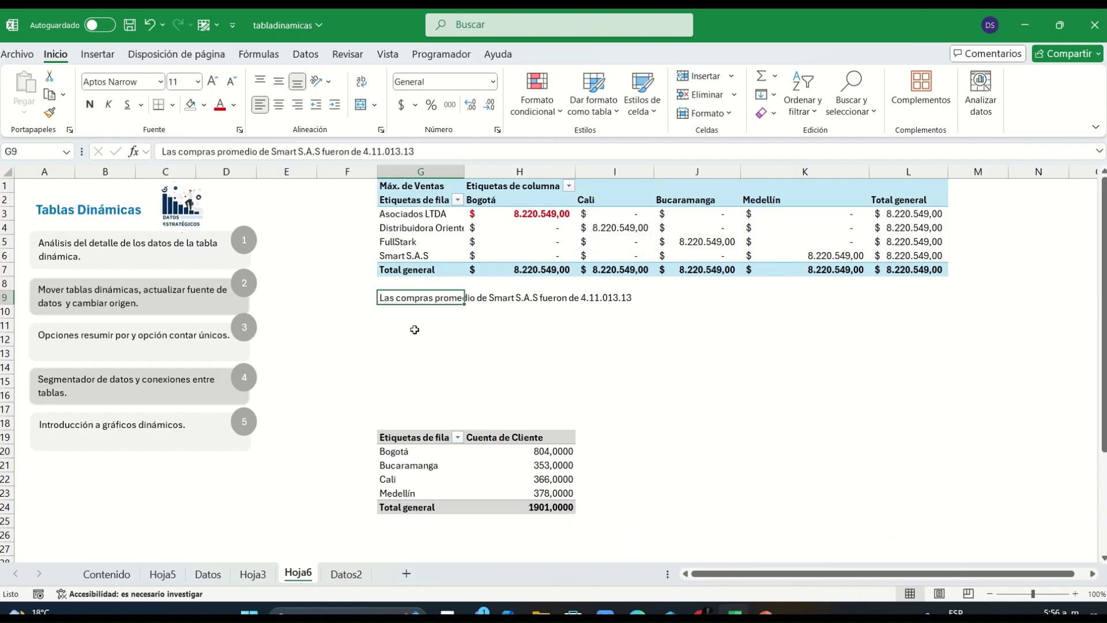
{"action": "key", "text": "Delete"}
{"action": "type", "text": "La com"}
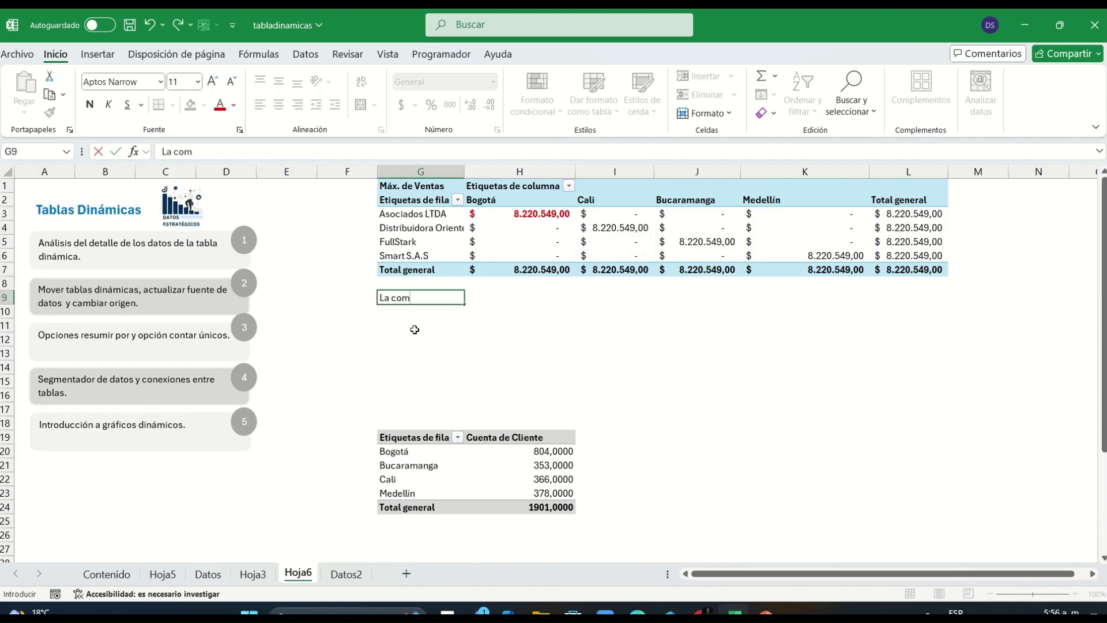
{"action": "type", "text": "pra máxima de distribuidores d"}
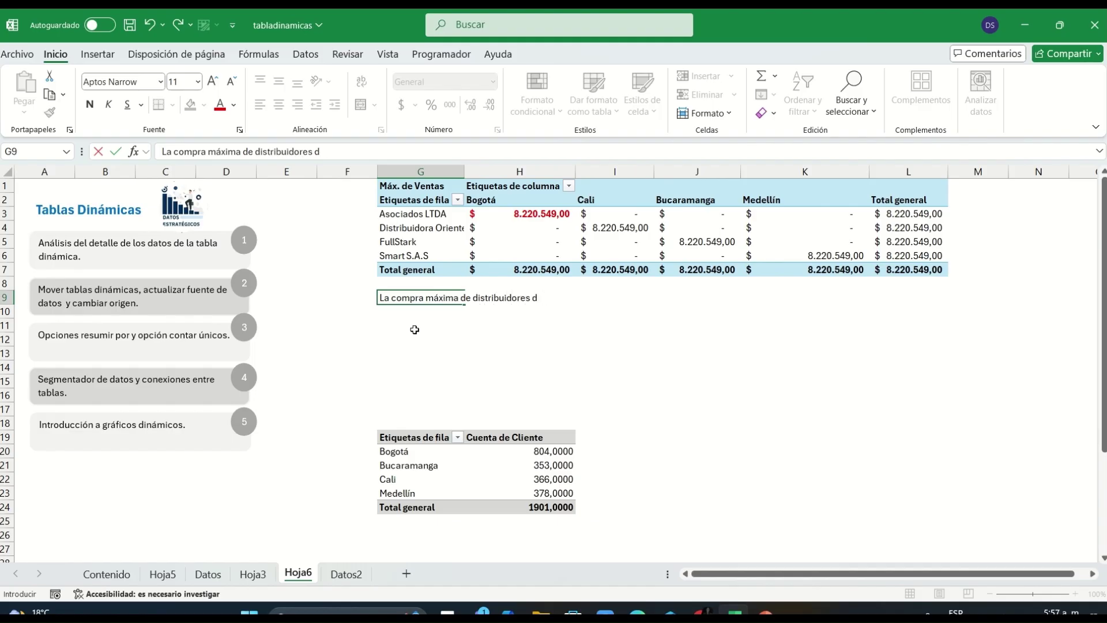
{"action": "key", "text": "BackSpace"}
{"action": "key", "text": "BackSpace"}
{"action": "key", "text": "BackSpace"}
{"action": "key", "text": "BackSpace"}
{"action": "type", "text": "a del oriente fue"}
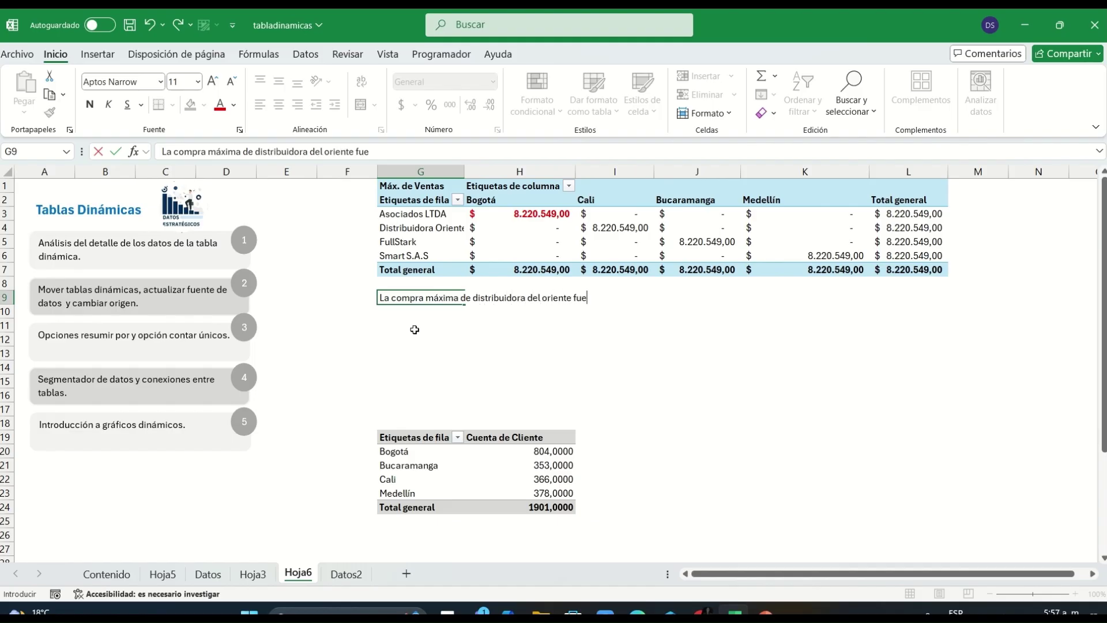
{"action": "type", "text": " de 8.220.549 millones"}
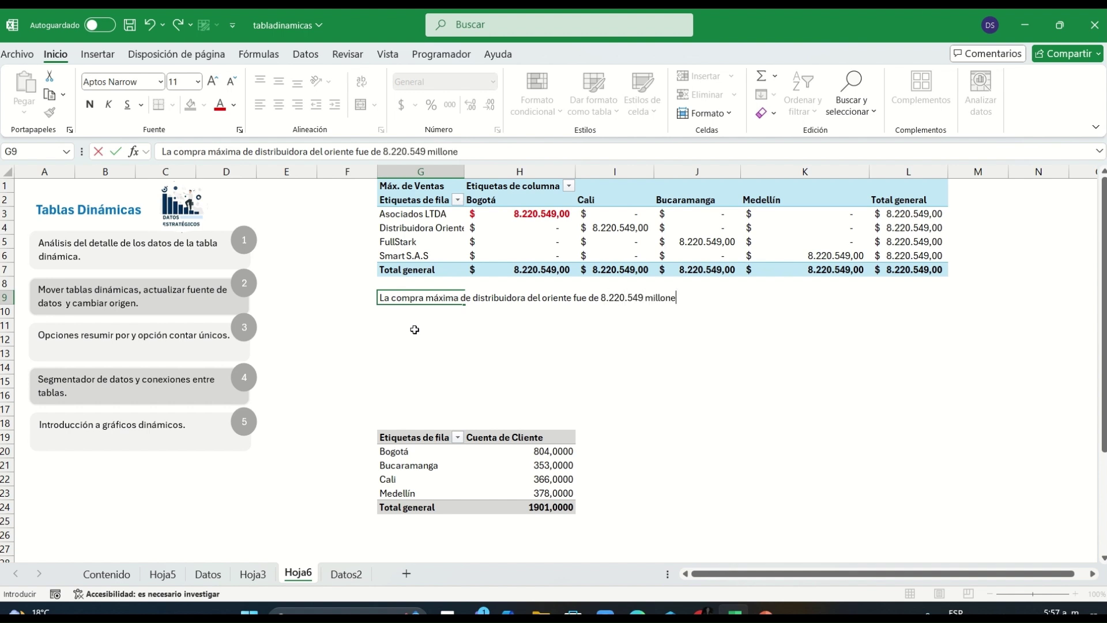
{"action": "key", "text": "Return"}
Step: Make the Distribuidora Oriente value for Cali bold red and reset the Asociados LTDA Bogotá value's font color to Automático
{"action": "left_click", "coordinate": [439, 228]}
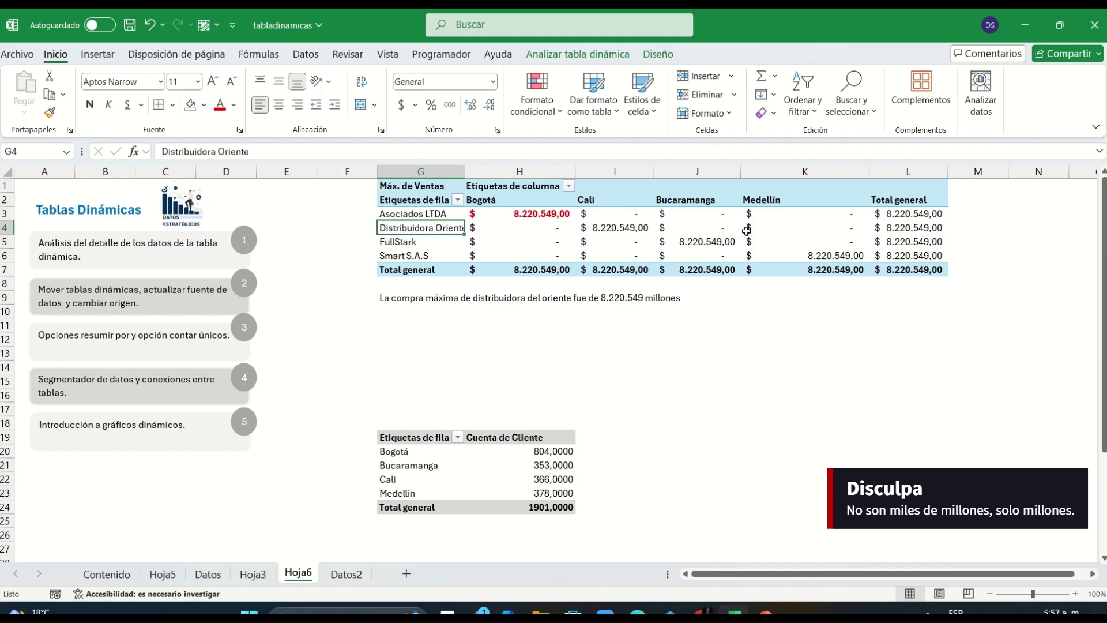
{"action": "left_click", "coordinate": [609, 231]}
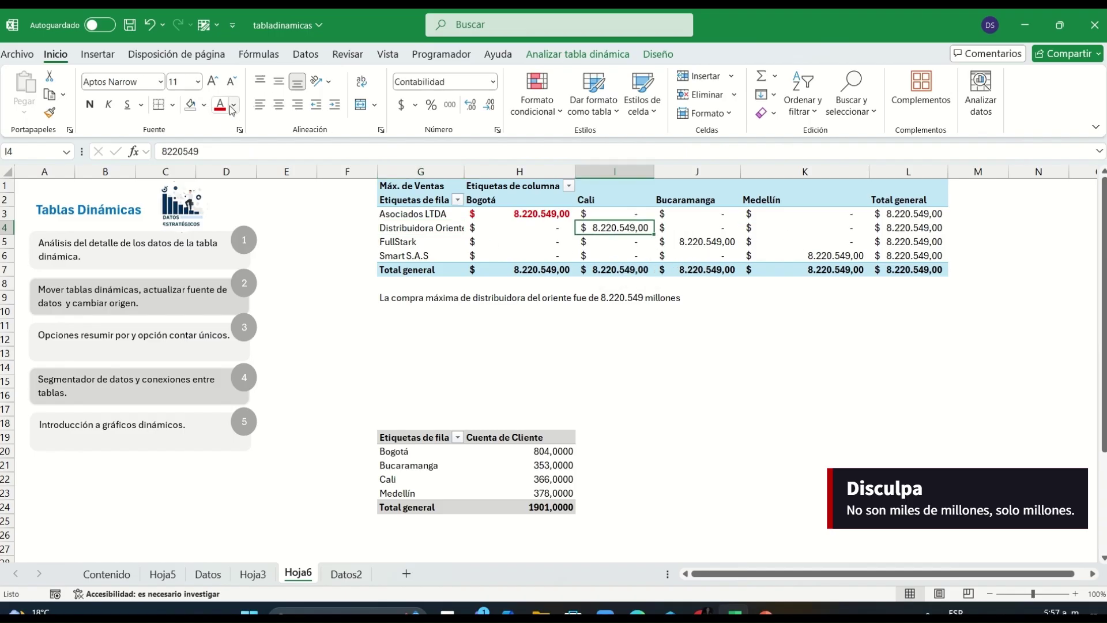
{"action": "left_click", "coordinate": [90, 105]}
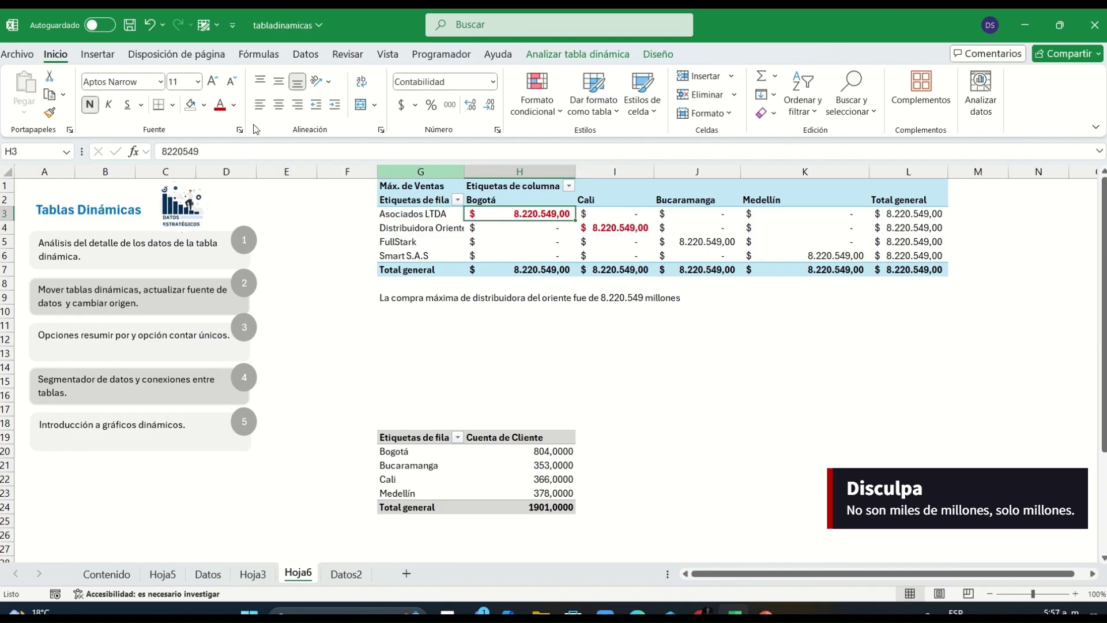
{"action": "left_click", "coordinate": [233, 105]}
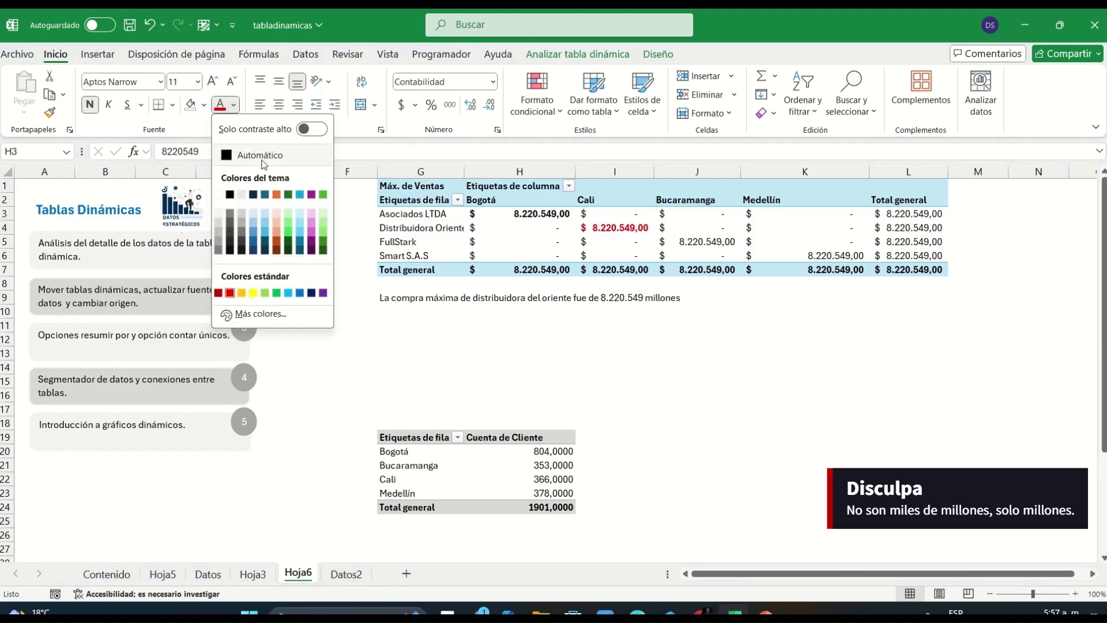
{"action": "left_click", "coordinate": [254, 153]}
{"action": "left_click", "coordinate": [620, 229]}
Step: Summarize the Ventas values of the sales pivot table by Mín
{"action": "right_click", "coordinate": [511, 230]}
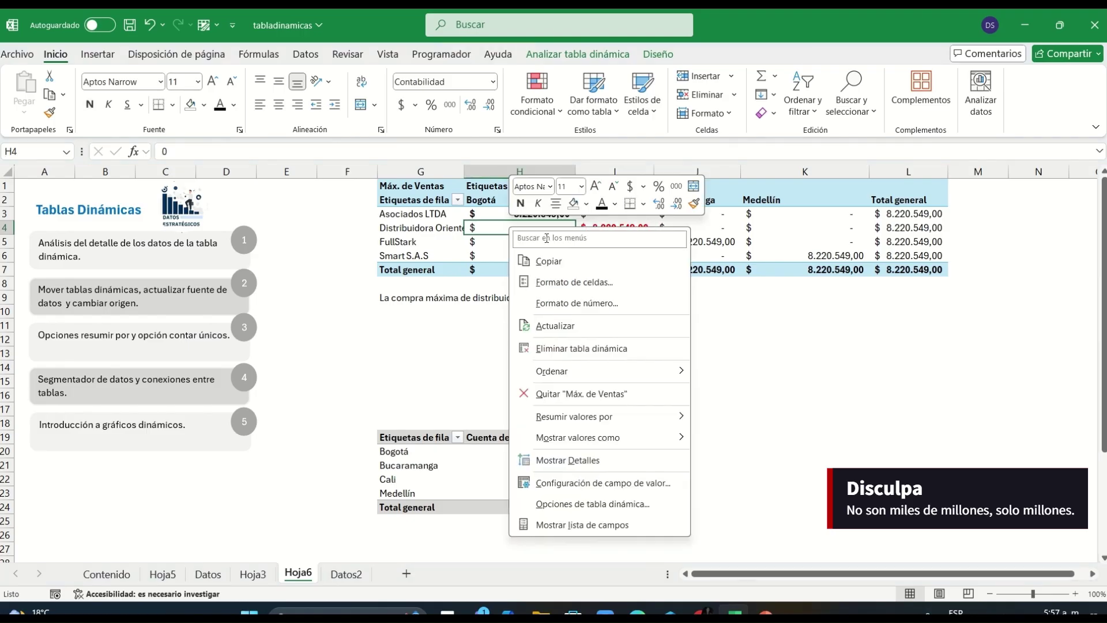
{"action": "mouse_move", "coordinate": [605, 416]}
{"action": "left_click", "coordinate": [749, 503]}
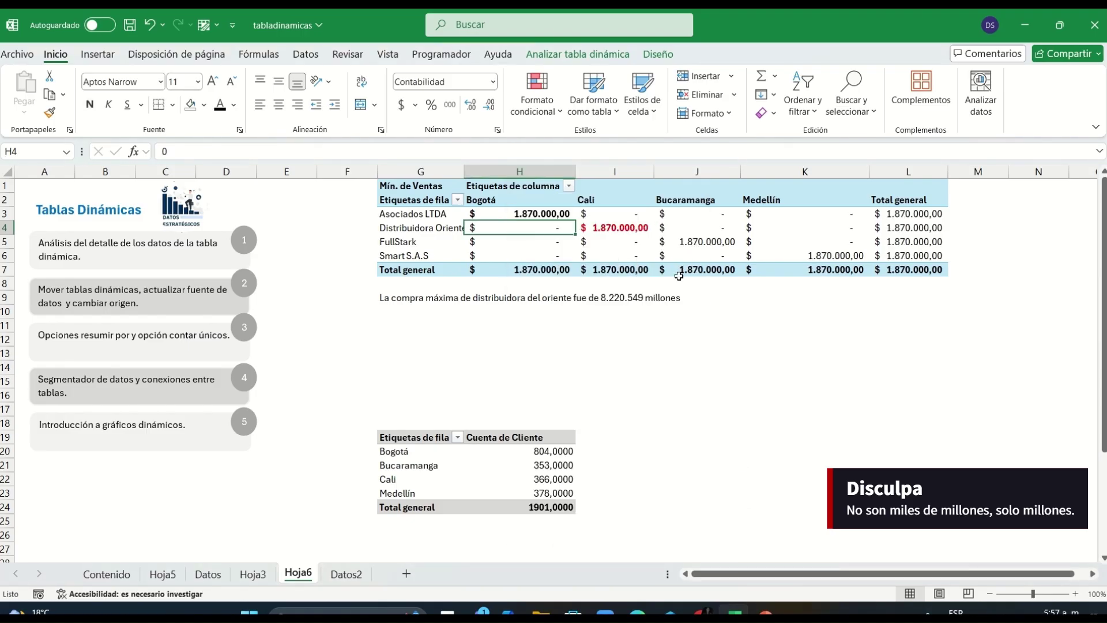
Step: Copy the maximum purchase note from G9 into G10
{"action": "left_click", "coordinate": [455, 299]}
{"action": "left_click", "coordinate": [412, 314]}
{"action": "left_click", "coordinate": [415, 301]}
{"action": "key", "text": "ctrl+c"}
{"action": "key", "text": "Down"}
{"action": "key", "text": "ctrl+v"}
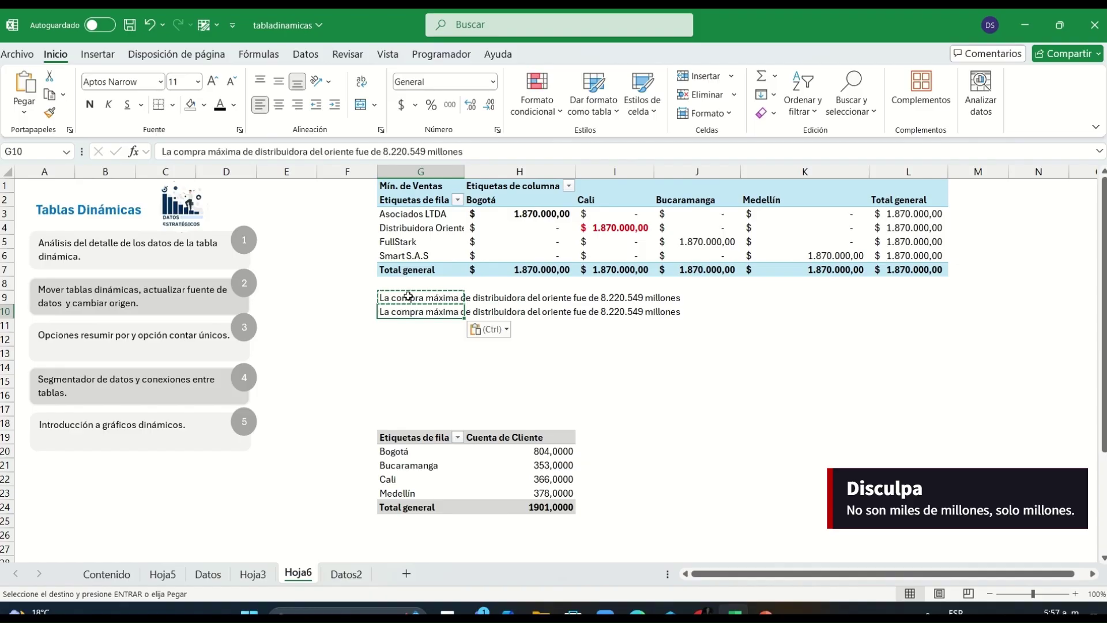
Step: Edit the note in G10 to read "La compra mínima de distribuidora del oriente fue de 1.870.000 millones"
{"action": "left_click_drag", "start_coordinate": [245, 152], "coordinate": [210, 149]}
{"action": "type", "text": "m´pínima"}
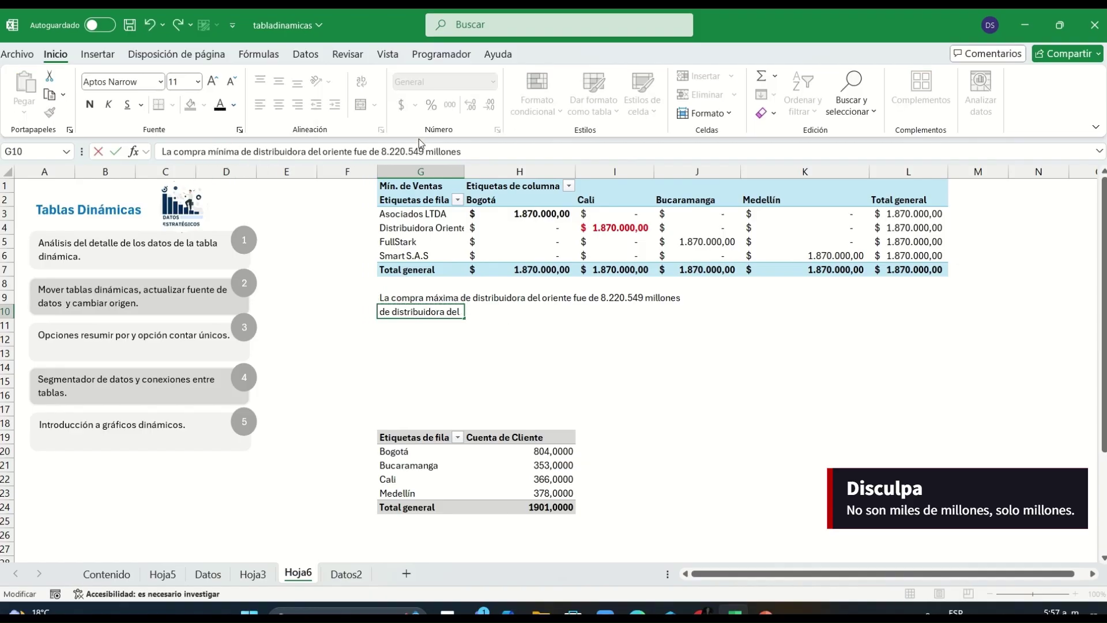
{"action": "left_click_drag", "start_coordinate": [420, 151], "coordinate": [381, 151]}
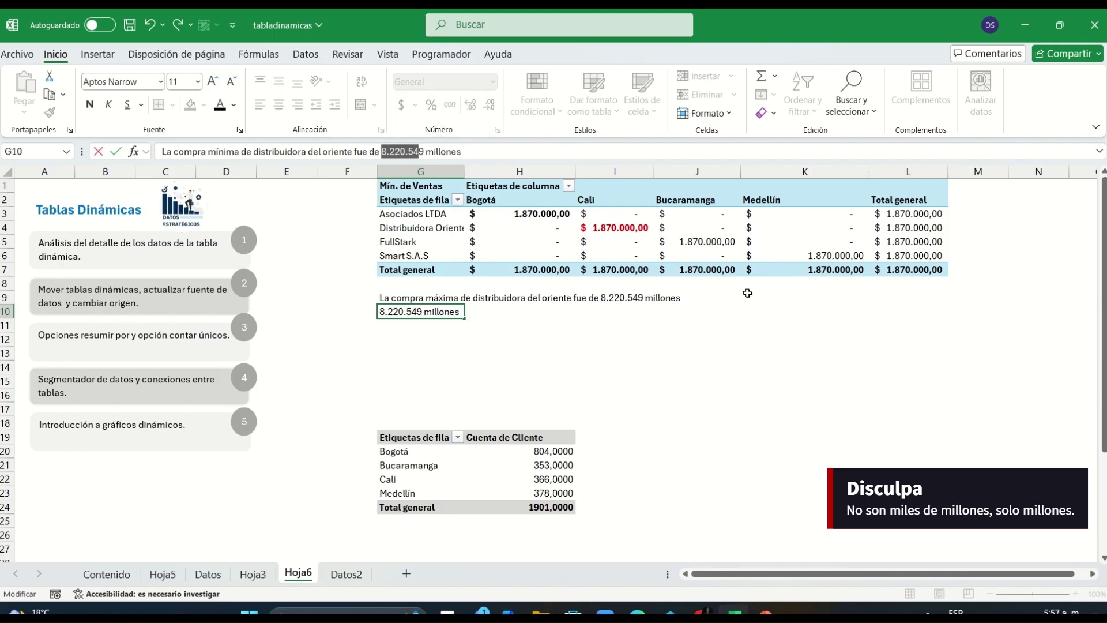
{"action": "type", "text": "1.870.0"}
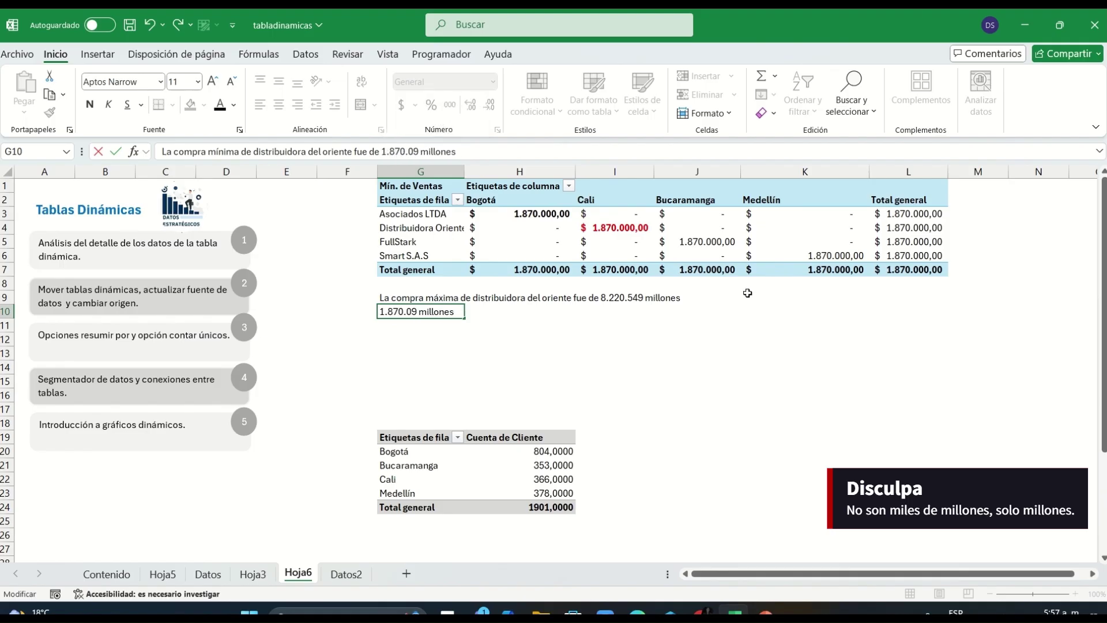
{"action": "key", "text": "Delete"}
{"action": "type", "text": "00"}
{"action": "key", "text": "Return"}
{"action": "left_click", "coordinate": [614, 366]}
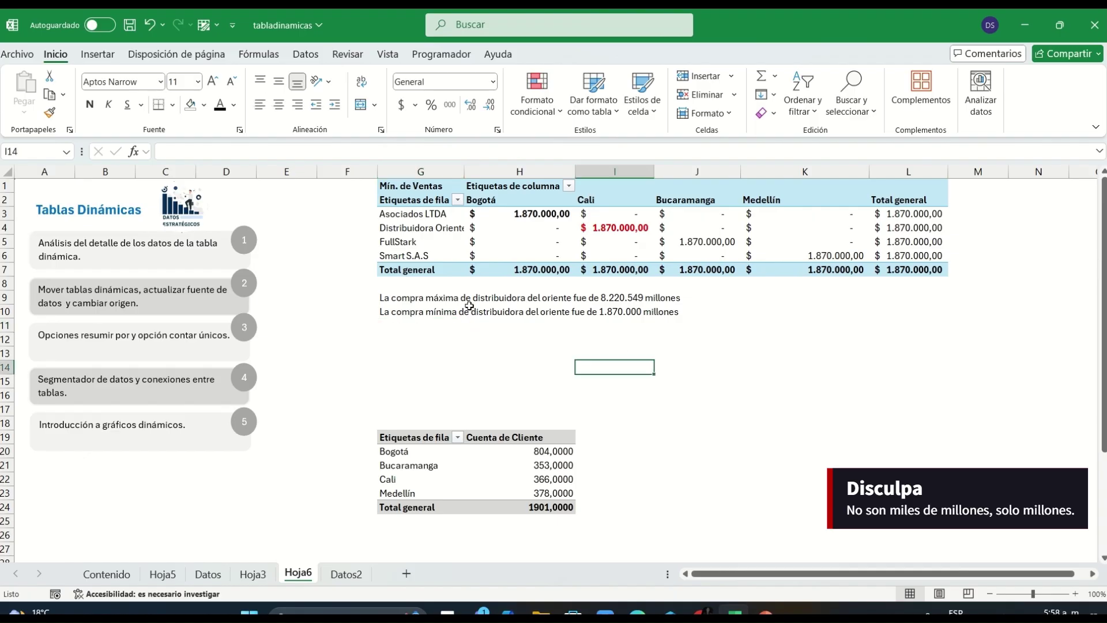
Step: Summarize the Ventas values of the sales pivot table by Recuento
{"action": "right_click", "coordinate": [570, 241]}
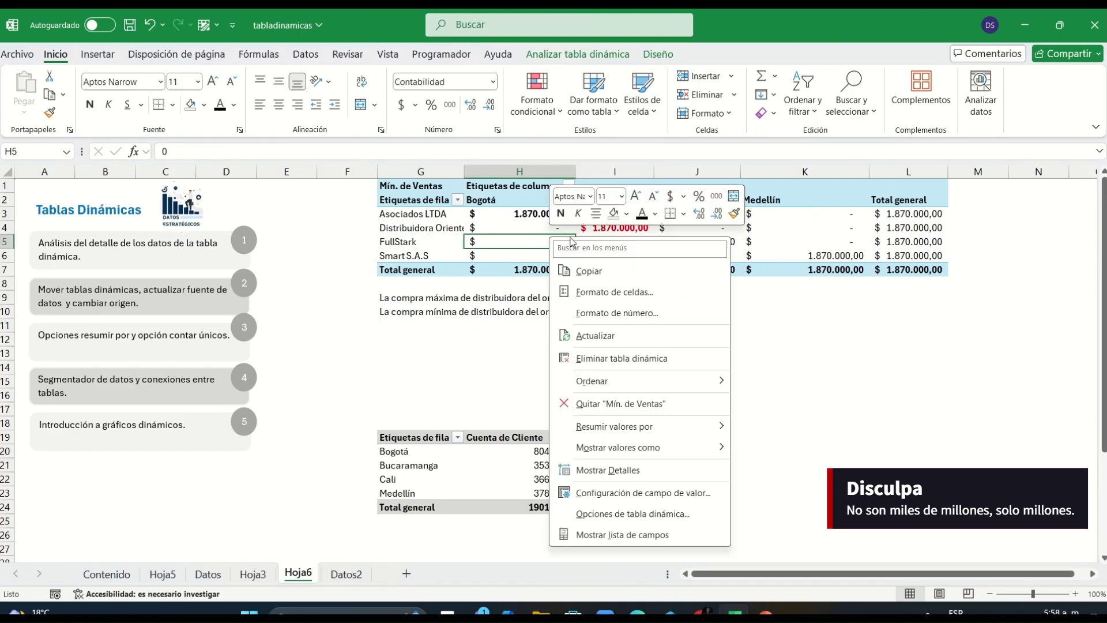
{"action": "mouse_move", "coordinate": [647, 425]}
{"action": "left_click", "coordinate": [773, 448]}
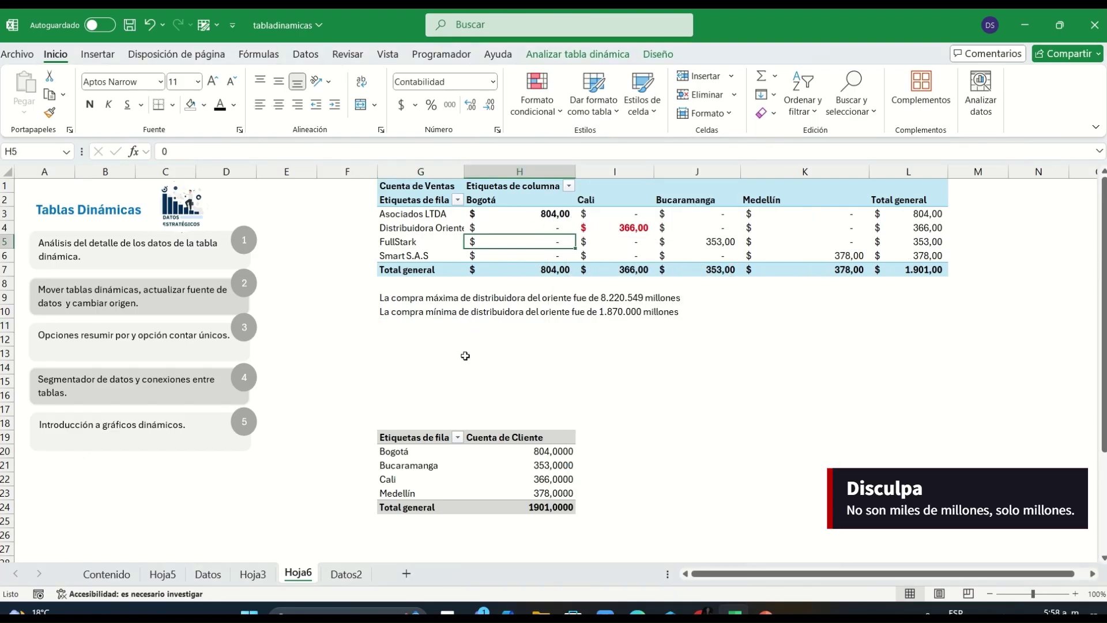
Step: Enter the note "Distribuidora hizo 366 compras" in G11
{"action": "left_click", "coordinate": [398, 323]}
{"action": "type", "text": "Distri"}
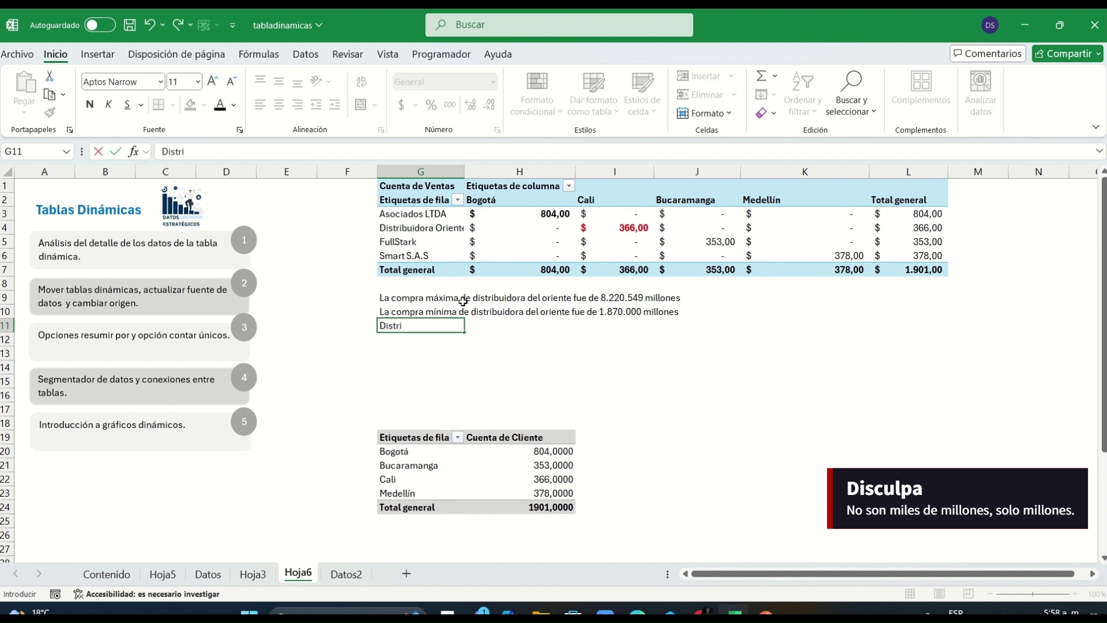
{"action": "type", "text": "buidora hizo 36"}
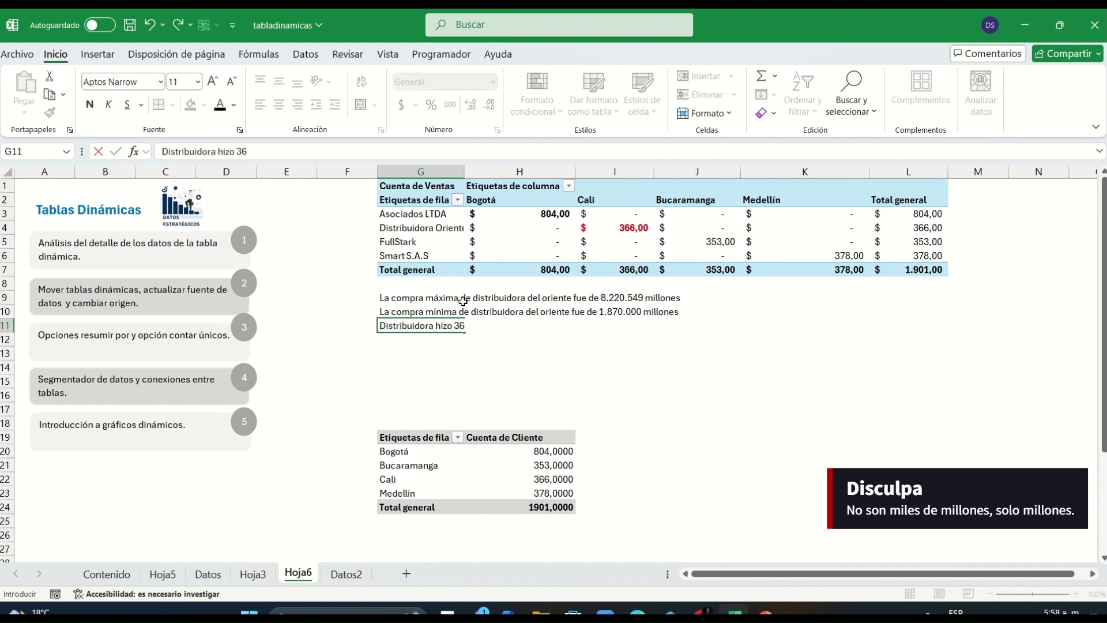
{"action": "type", "text": "6 comrpas"}
{"action": "key", "text": "BackSpace"}
{"action": "key", "text": "BackSpace"}
{"action": "key", "text": "BackSpace"}
{"action": "key", "text": "BackSpace"}
{"action": "key", "text": "BackSpace"}
{"action": "key", "text": "BackSpace"}
{"action": "type", "text": "ompras"}
{"action": "key", "text": "Return"}
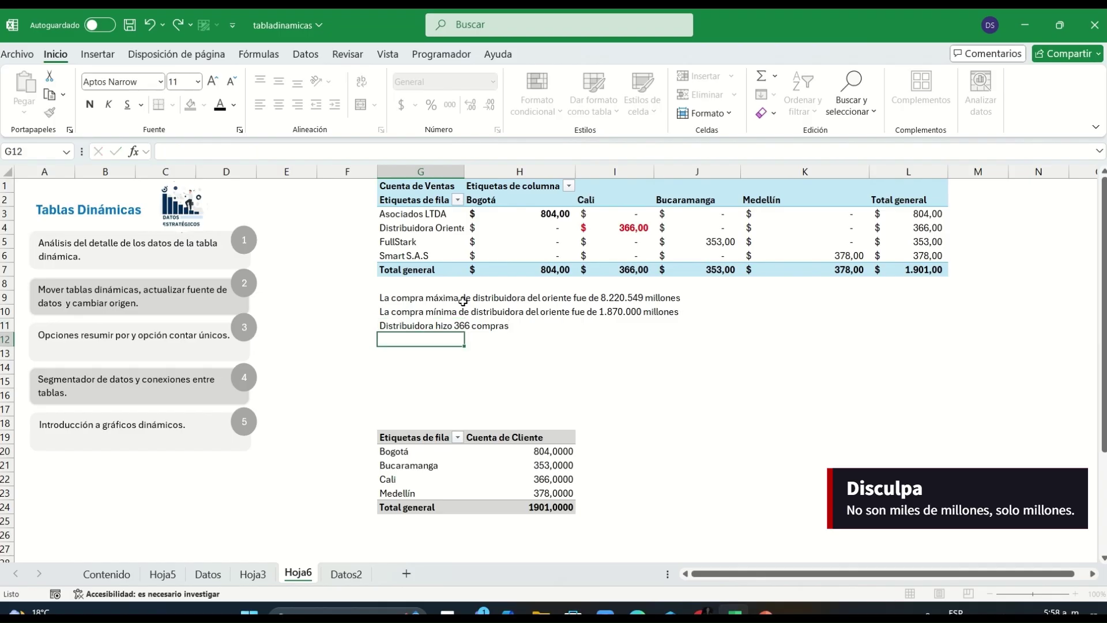
Step: Summarize the Ventas values of the sales pivot table by Promedio
{"action": "right_click", "coordinate": [543, 229]}
{"action": "mouse_move", "coordinate": [692, 419]}
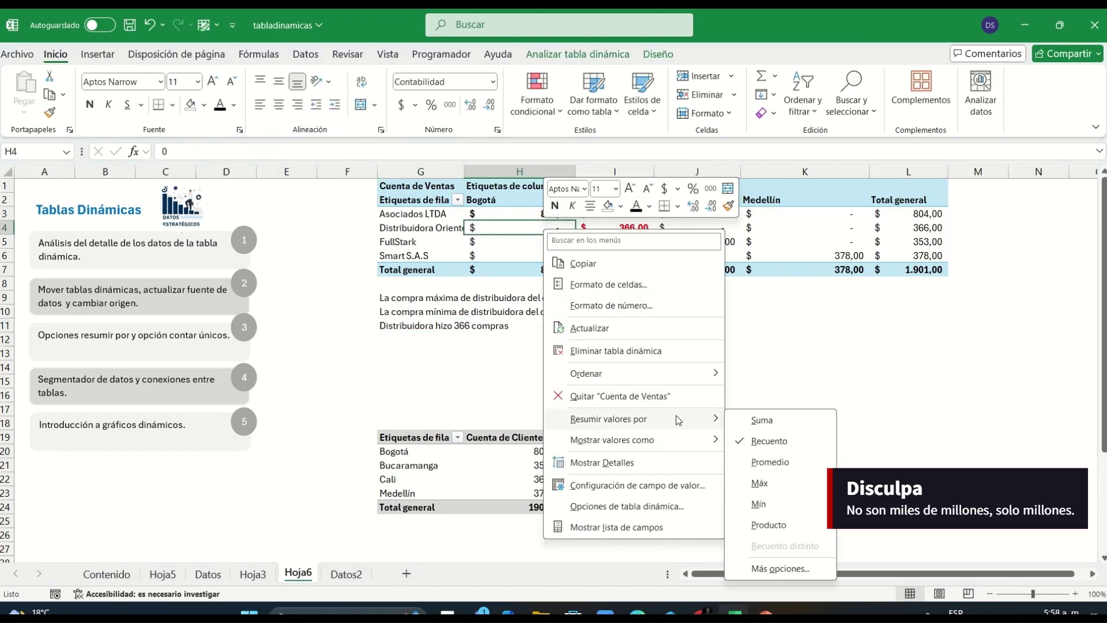
{"action": "left_click", "coordinate": [770, 461]}
Step: Enter the note "La compra promedio de distribuidora fue de 4.215.016" in G12
{"action": "left_click", "coordinate": [407, 338]}
{"action": "type", "text": "La compra"}
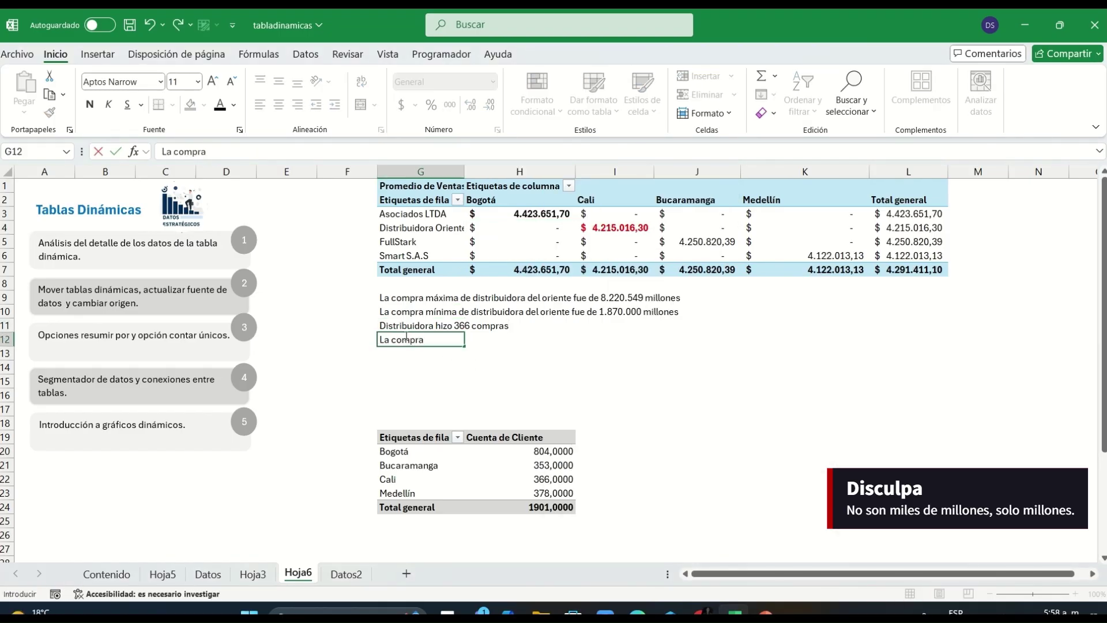
{"action": "type", "text": " promedio de distr"}
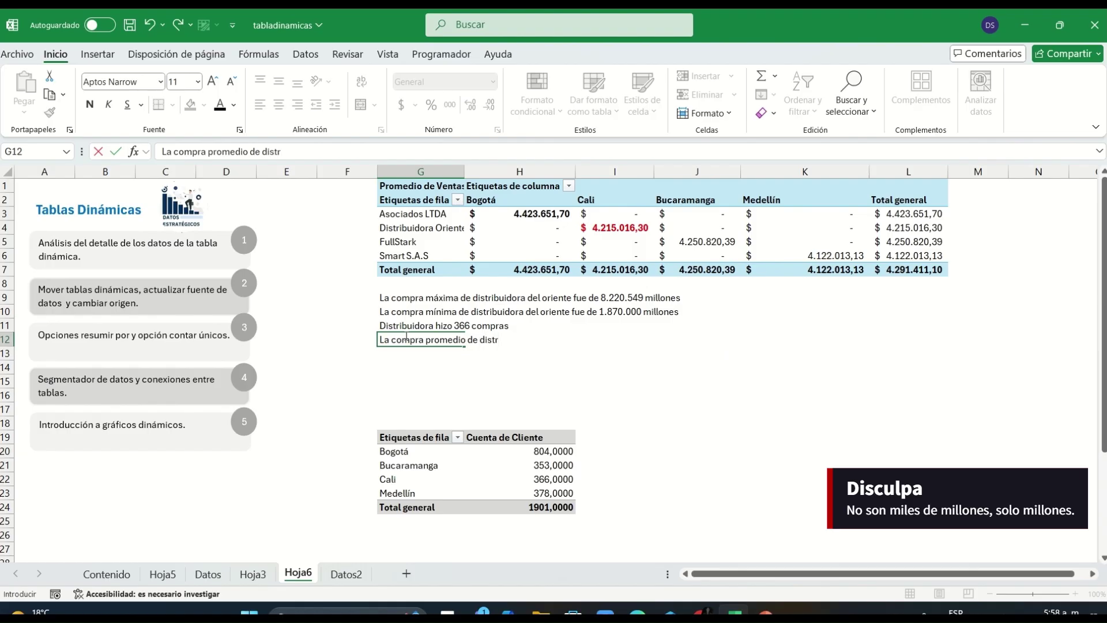
{"action": "type", "text": "ibuidora fue de 4"}
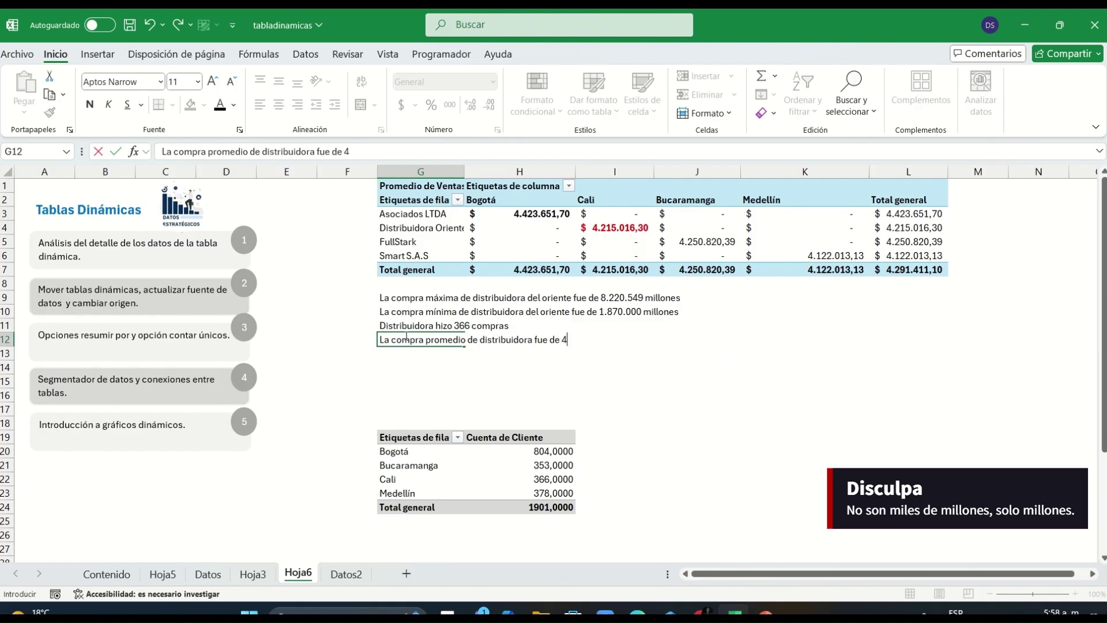
{"action": "type", "text": ".215.016"}
{"action": "key", "text": "Return"}
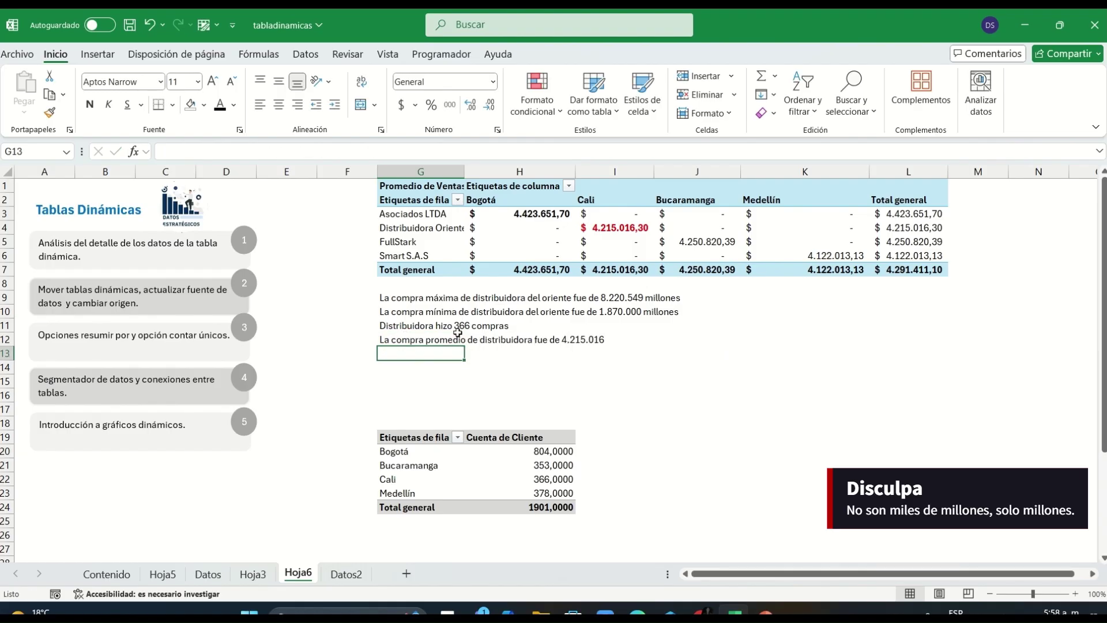
Step: Summarize the Ventas values of the sales pivot table by Var, using the additional value field options
{"action": "left_click", "coordinate": [689, 384]}
{"action": "right_click", "coordinate": [523, 244]}
{"action": "mouse_move", "coordinate": [617, 432]}
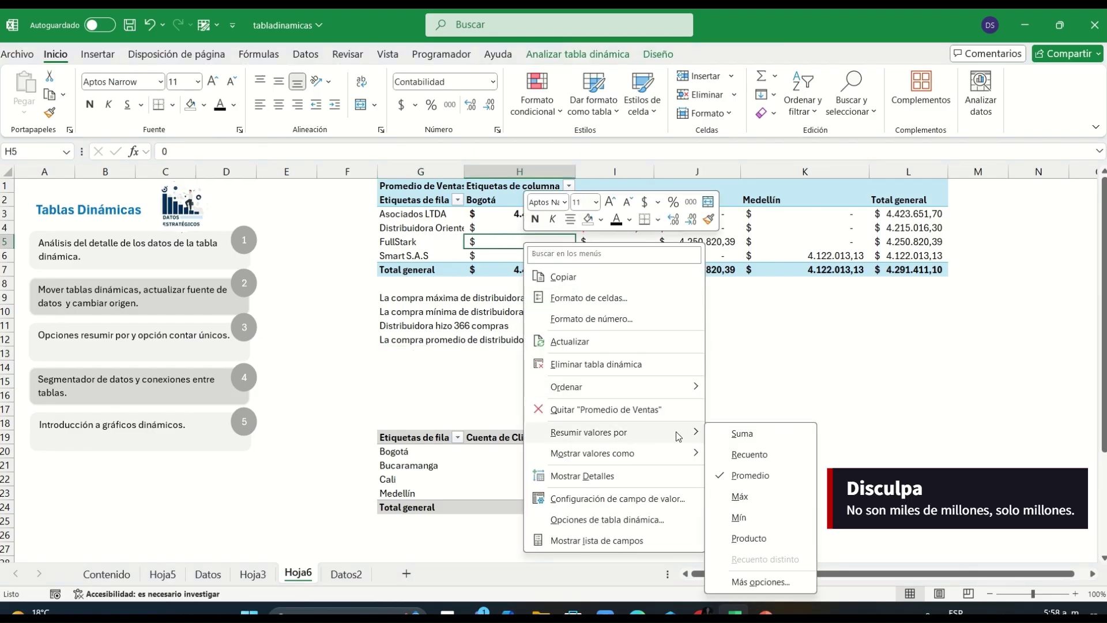
{"action": "left_click", "coordinate": [749, 582]}
{"action": "scroll", "coordinate": [470, 529], "scroll_direction": "down", "scroll_amount": 1}
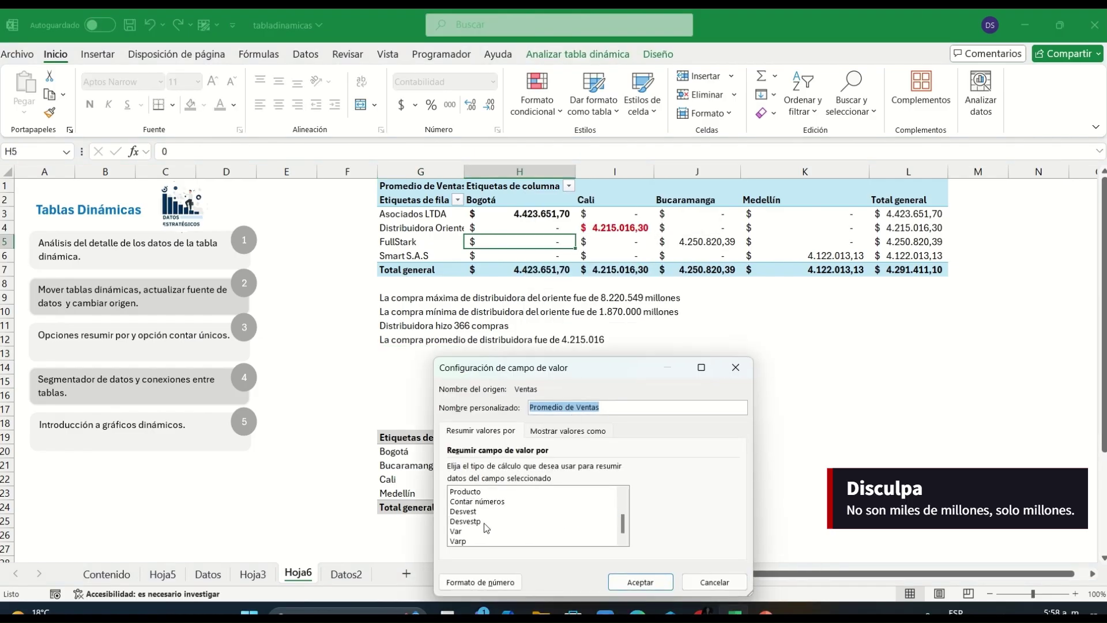
{"action": "scroll", "coordinate": [501, 539], "scroll_direction": "down", "scroll_amount": 1}
{"action": "left_click", "coordinate": [482, 529]}
{"action": "left_click", "coordinate": [640, 582]}
Step: Widen the Cali and Bucaramanga columns of the sales pivot table so their variance values fit
{"action": "left_click_drag", "start_coordinate": [654, 172], "coordinate": [666, 172]}
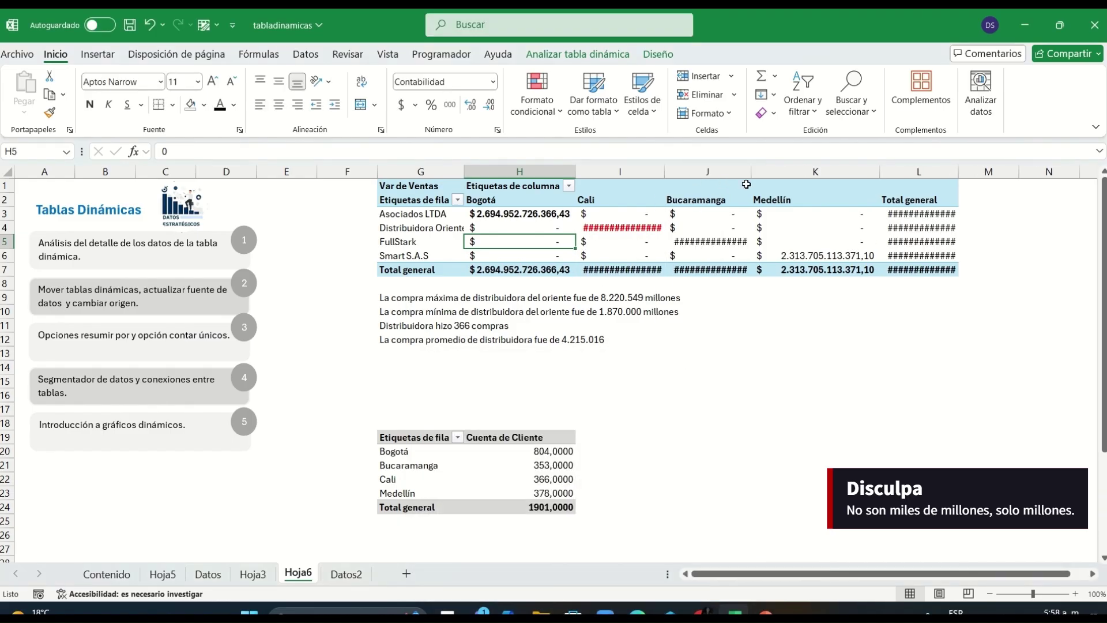
{"action": "left_click_drag", "start_coordinate": [752, 174], "coordinate": [770, 174]}
{"action": "left_click_drag", "start_coordinate": [665, 172], "coordinate": [697, 173]}
{"action": "left_click_drag", "start_coordinate": [799, 173], "coordinate": [825, 173]}
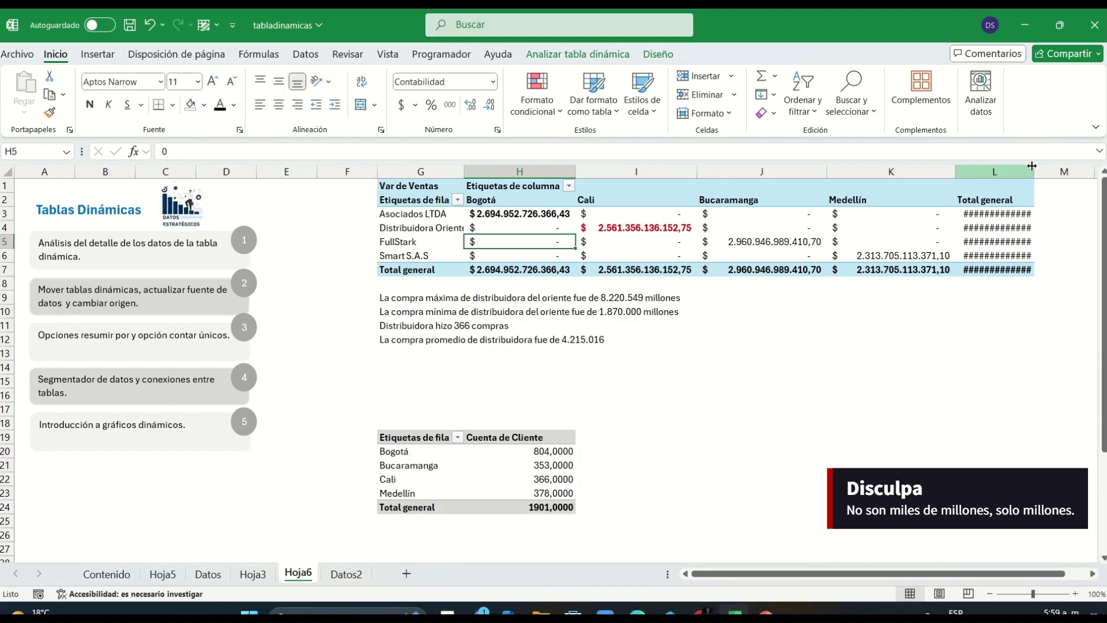
{"action": "left_click", "coordinate": [411, 353]}
{"action": "type", "text": "La variacion e"}
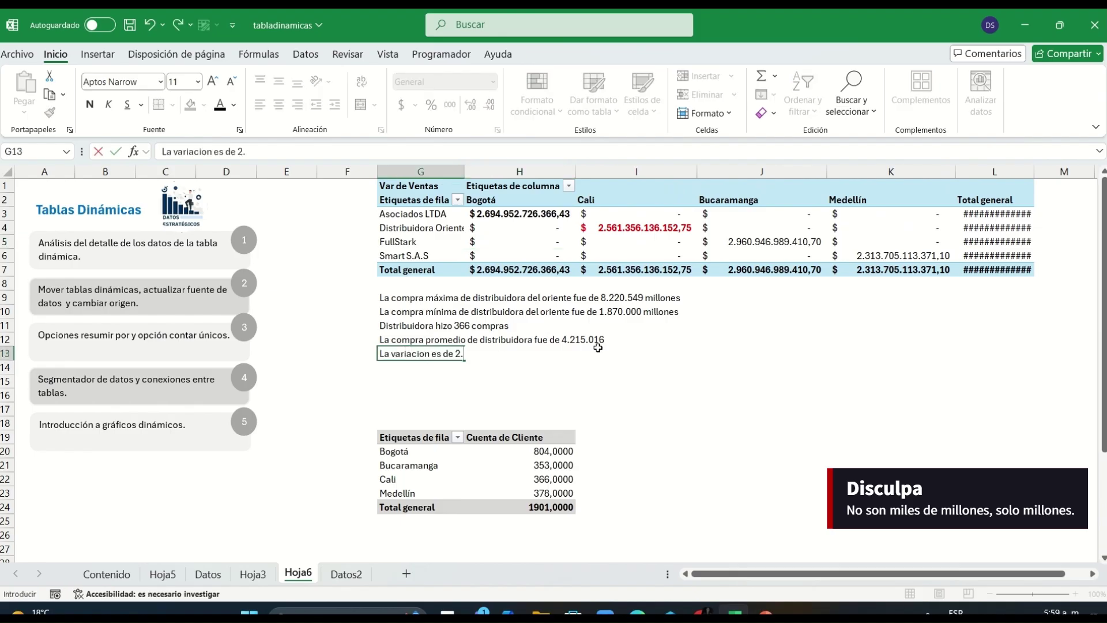
{"action": "type", "text": "s de"}
{"action": "key", "text": "BackSpace"}
{"action": "key", "text": "BackSpace"}
{"action": "key", "text": "BackSpace"}
{"action": "key", "text": "BackSpace"}
{"action": "key", "text": "BackSpace"}
{"action": "key", "text": "BackSpace"}
{"action": "key", "text": "BackSpace"}
{"action": "key", "text": "BackSpace"}
{"action": "key", "text": "BackSpace"}
{"action": "key", "text": "BackSpace"}
{"action": "key", "text": "BackSpace"}
{"action": "key", "text": "BackSpace"}
{"action": "key", "text": "BackSpace"}
{"action": "key", "text": "BackSpace"}
{"action": "key", "text": "BackSpace"}
{"action": "key", "text": "BackSpace"}
{"action": "key", "text": "BackSpace"}
{"action": "key", "text": "BackSpace"}
{"action": "left_click", "coordinate": [602, 375]}
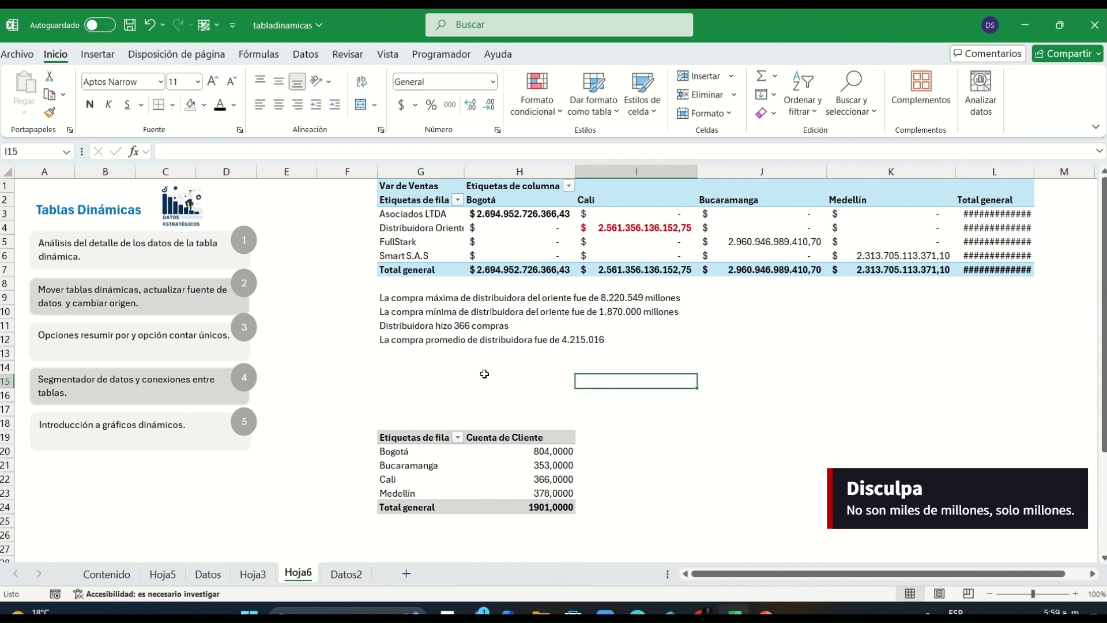
Step: Undo the column widening and the Var summary of the Ventas values
{"action": "key", "text": "ctrl+z"}
{"action": "key", "text": "ctrl+z"}
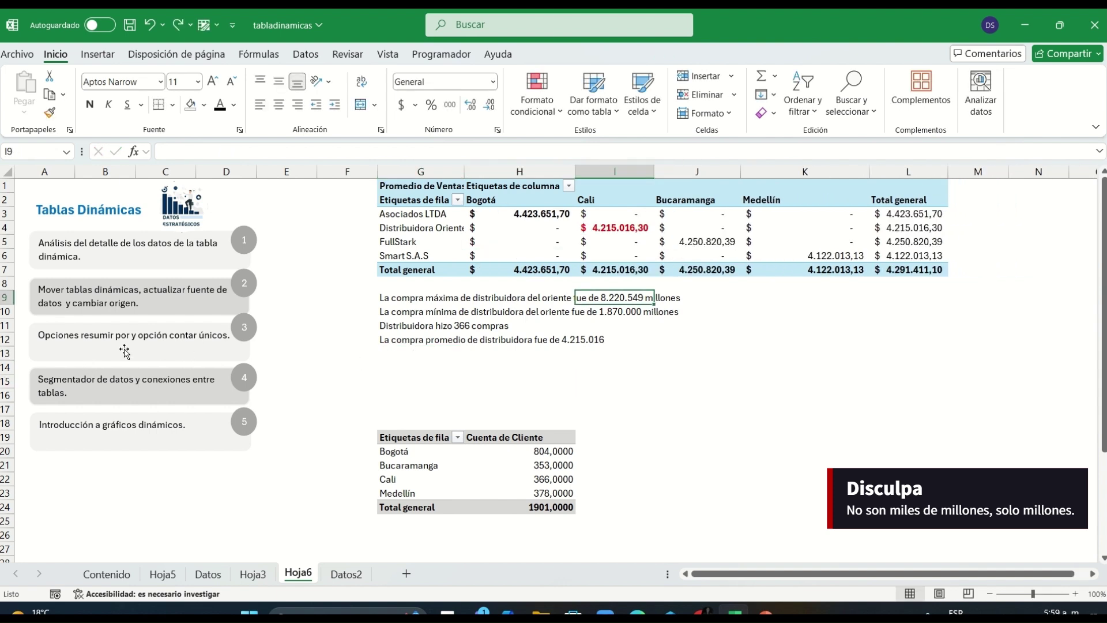
Step: Check whether Recuento distinto is available among the summary functions for the Ventas values
{"action": "right_click", "coordinate": [525, 231]}
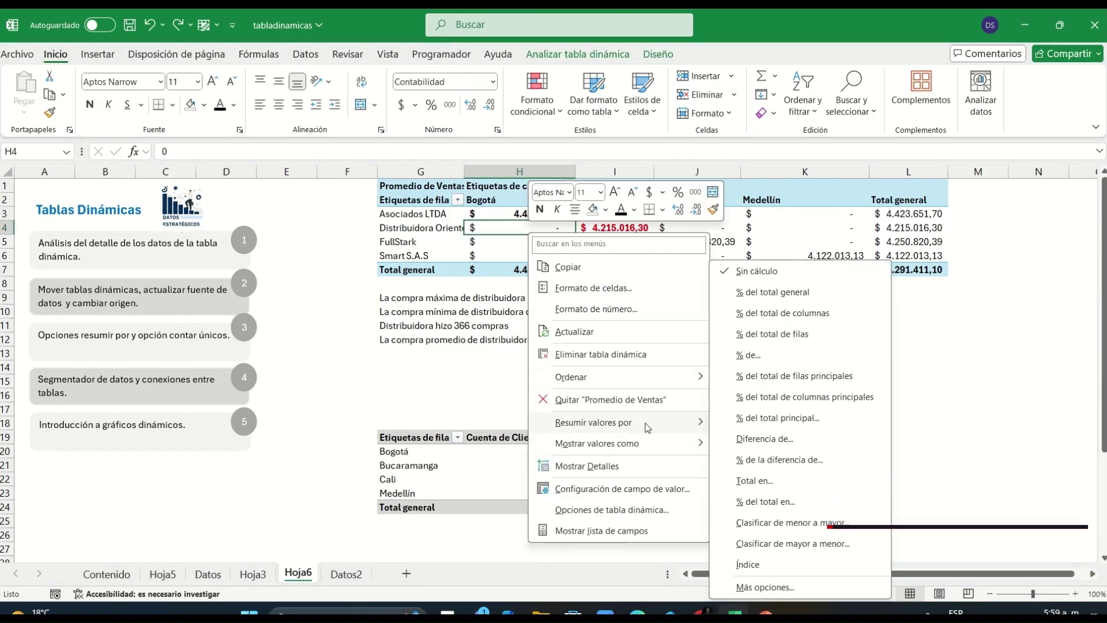
{"action": "mouse_move", "coordinate": [647, 427]}
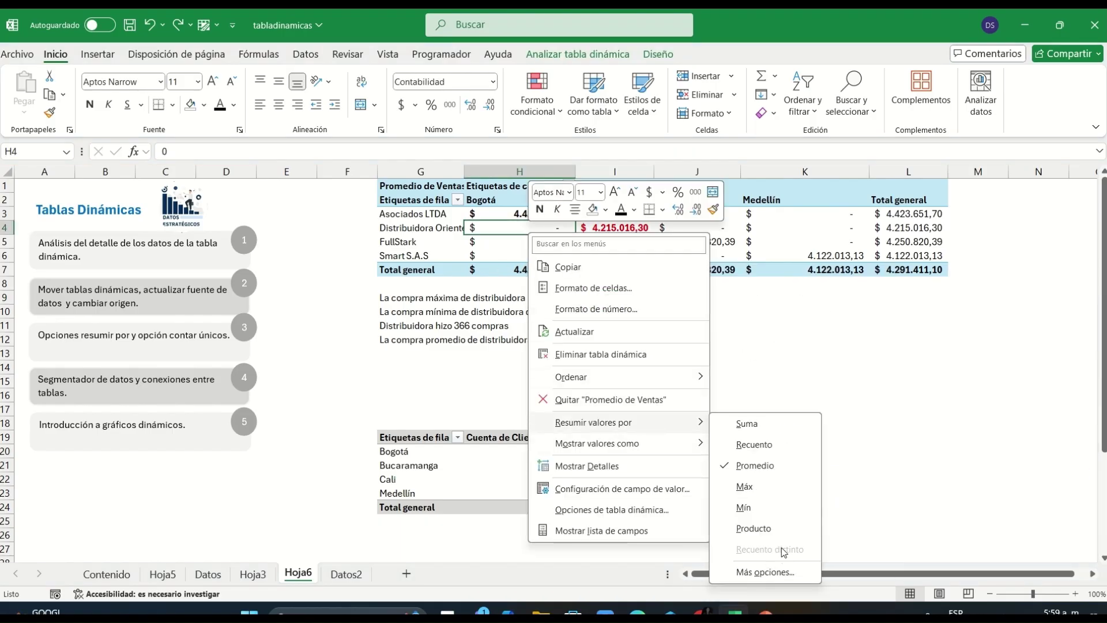
{"action": "left_click", "coordinate": [787, 342]}
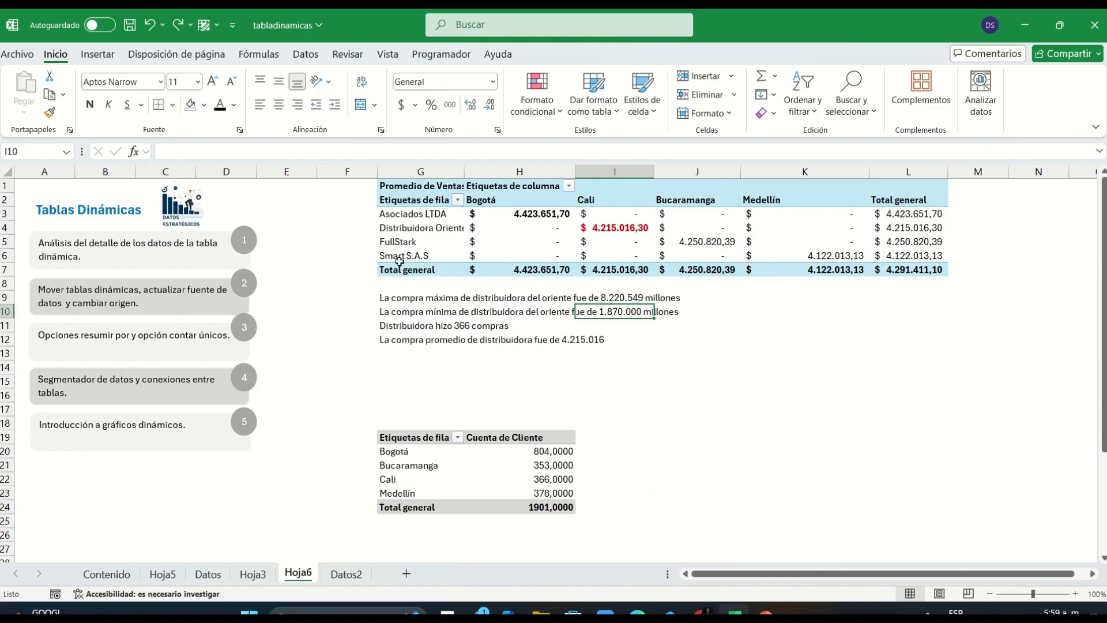
Step: Enter the heading "Contar cuantos clientes úncios compraron por ciudad" in G18, above the client count pivot table
{"action": "left_click", "coordinate": [405, 423]}
{"action": "type", "text": "Unico"}
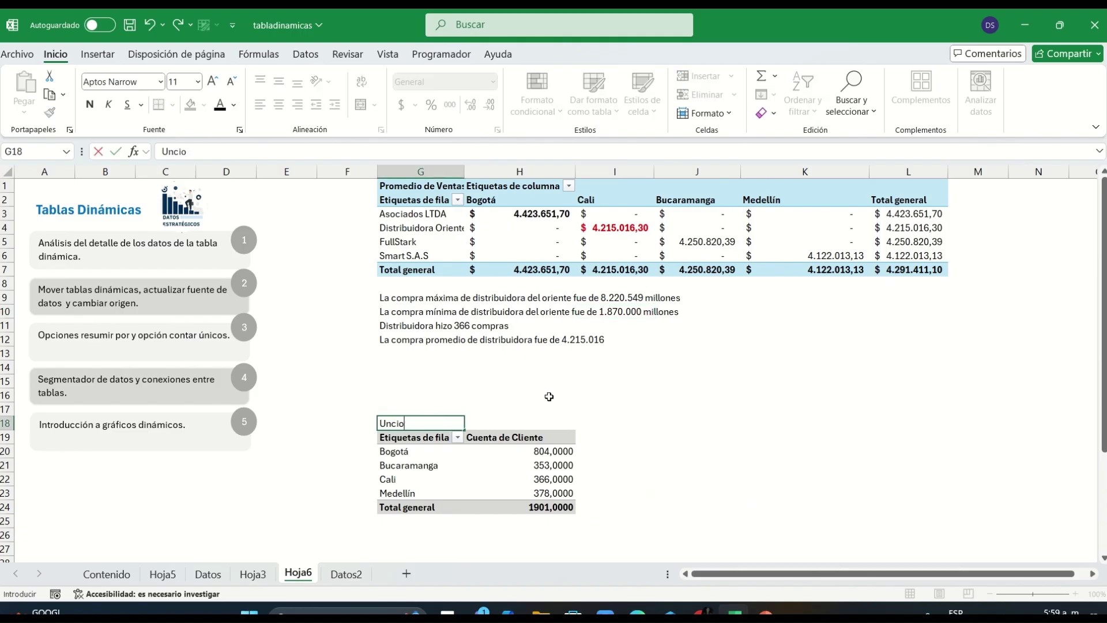
{"action": "key", "text": "BackSpace"}
{"action": "key", "text": "BackSpace"}
{"action": "key", "text": "BackSpace"}
{"action": "key", "text": "BackSpace"}
{"action": "key", "text": "BackSpace"}
{"action": "type", "text": "Contar cuantos lcien"}
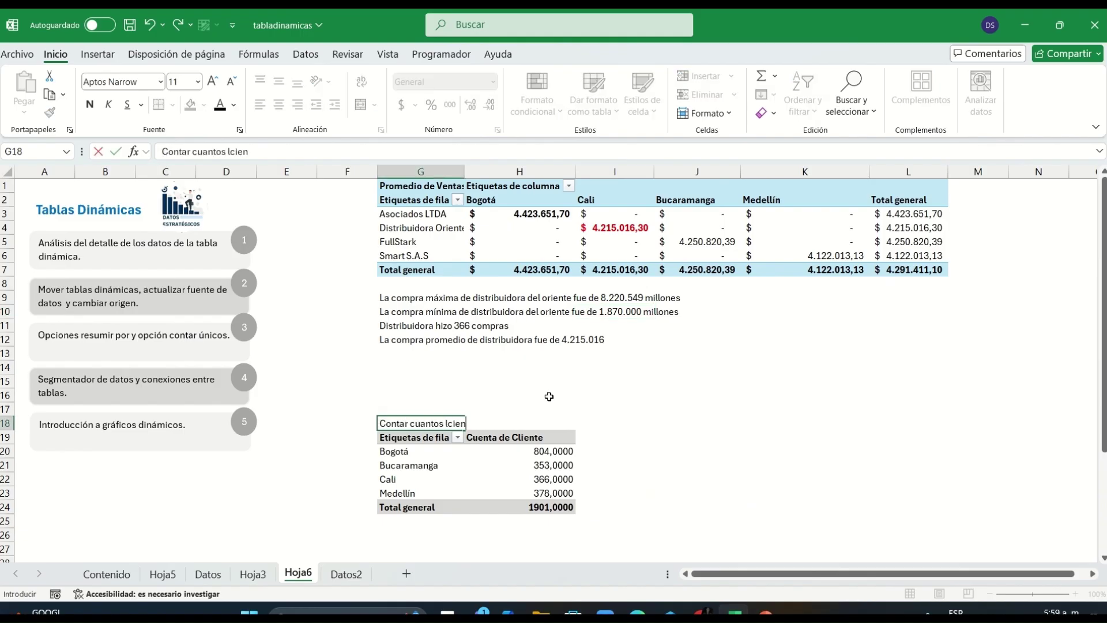
{"action": "key", "text": "BackSpace"}
{"action": "key", "text": "BackSpace"}
{"action": "type", "text": "mprari"}
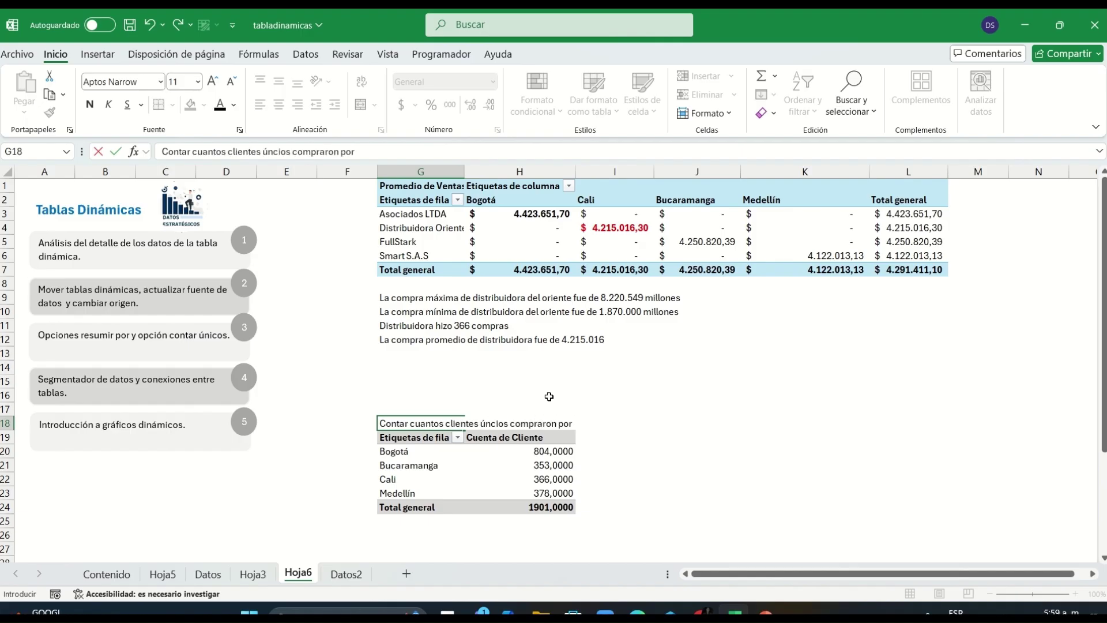
{"action": "type", "text": "n por ciudad"}
{"action": "key", "text": "Return"}
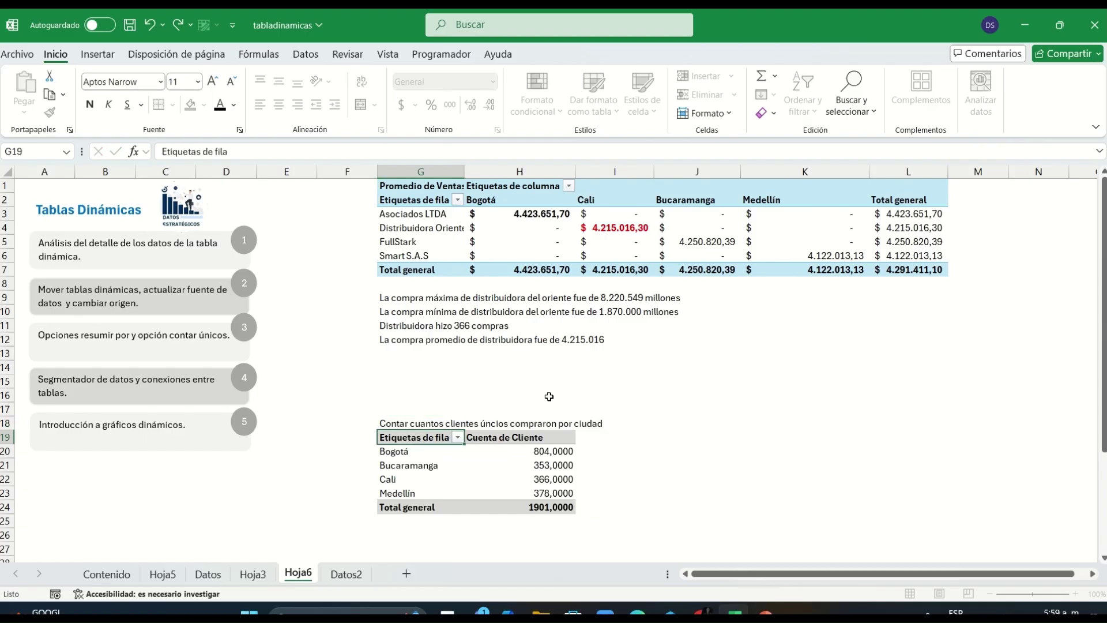
Step: Check which summary functions are available for the Cuenta de Cliente values of the city pivot table
{"action": "right_click", "coordinate": [526, 452]}
{"action": "mouse_move", "coordinate": [596, 359]}
{"action": "mouse_move", "coordinate": [593, 331]}
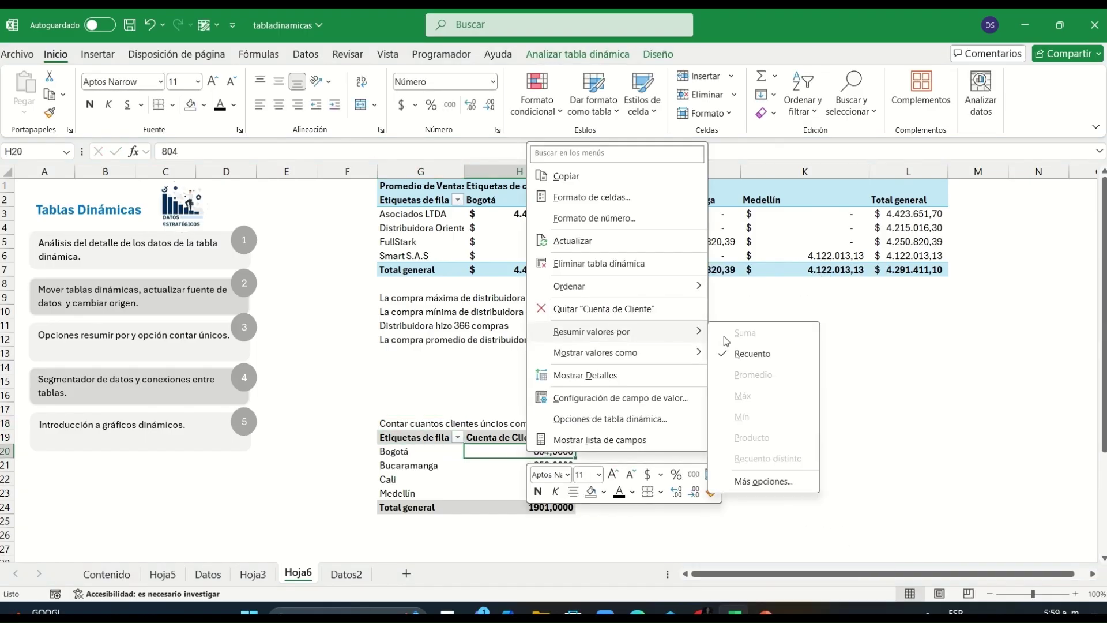
{"action": "left_click", "coordinate": [895, 427]}
{"action": "left_click", "coordinate": [660, 436]}
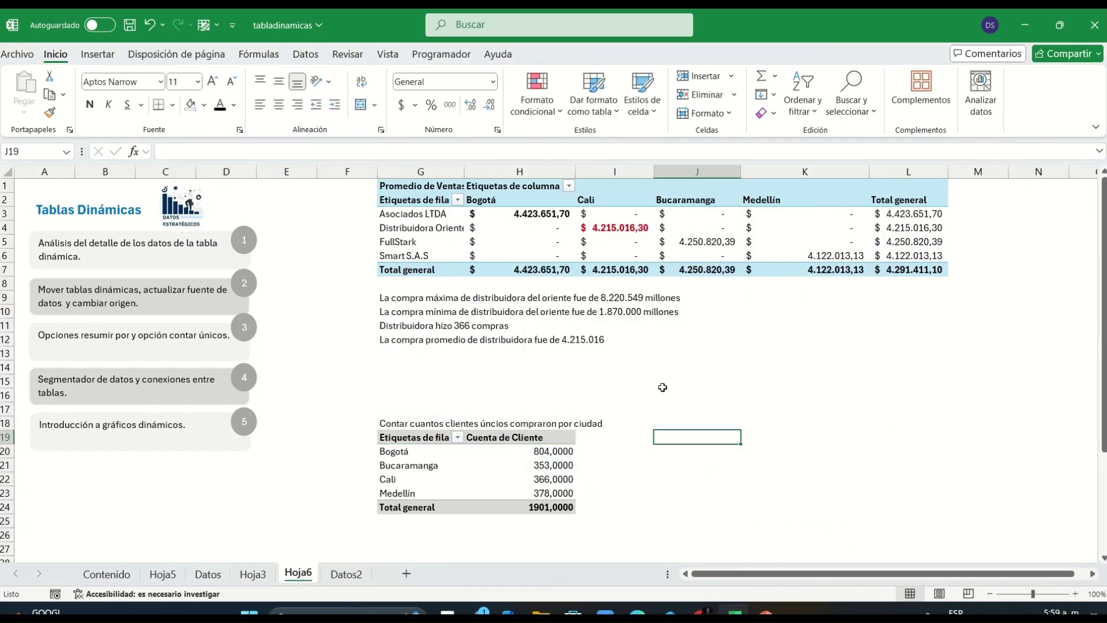
Step: Insert a pivot table from fuente1 at J17 of the existing sheet, adding the data to the data model
{"action": "left_click", "coordinate": [680, 408]}
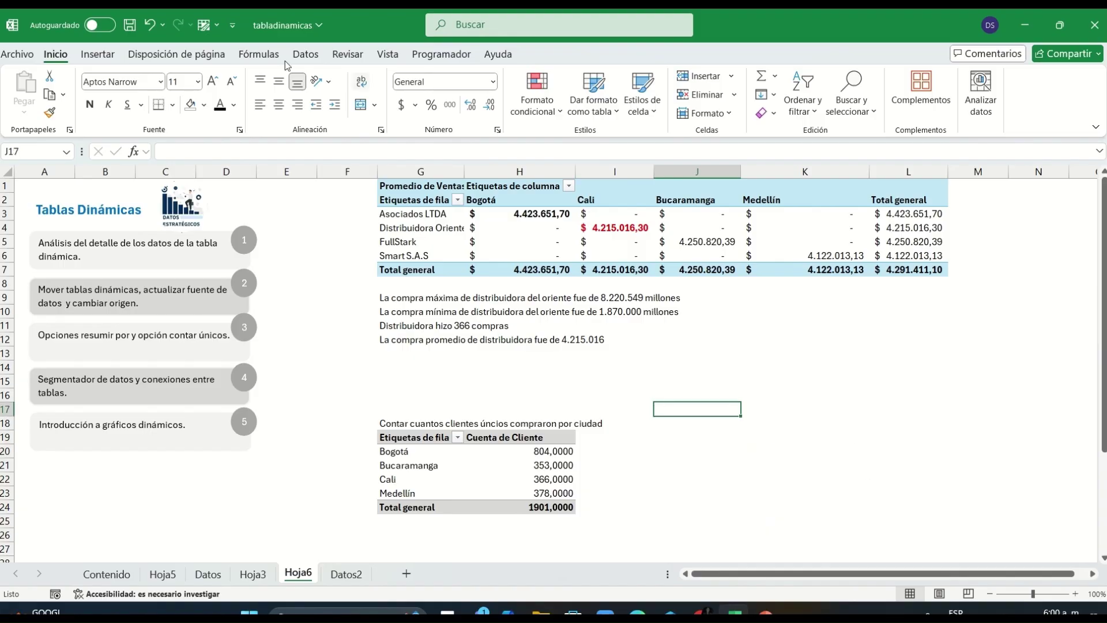
{"action": "left_click", "coordinate": [97, 57]}
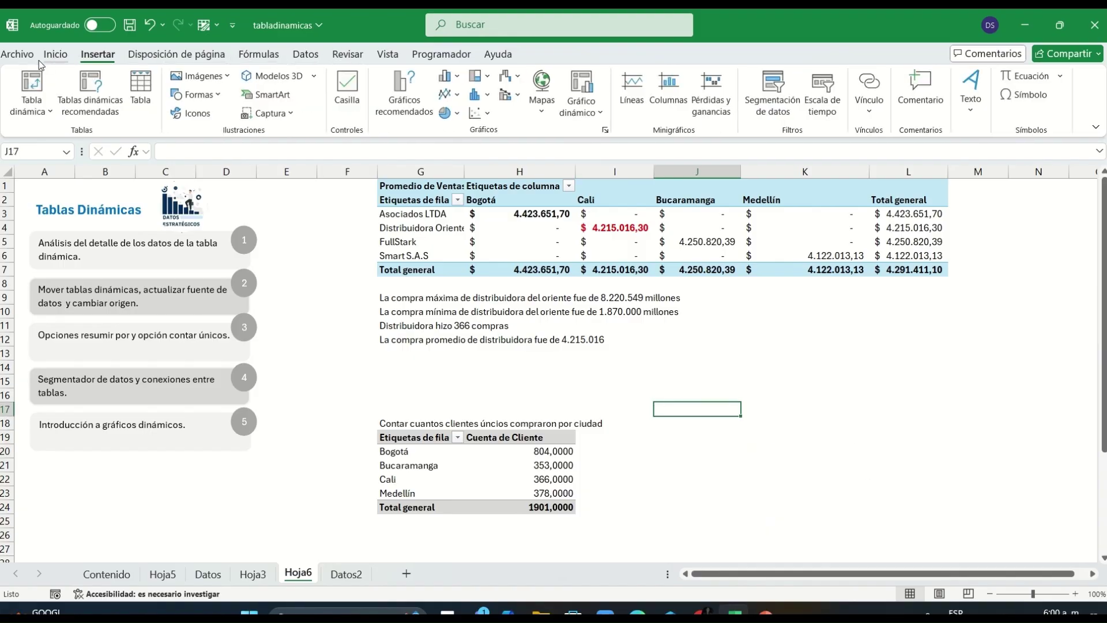
{"action": "left_click", "coordinate": [32, 84]}
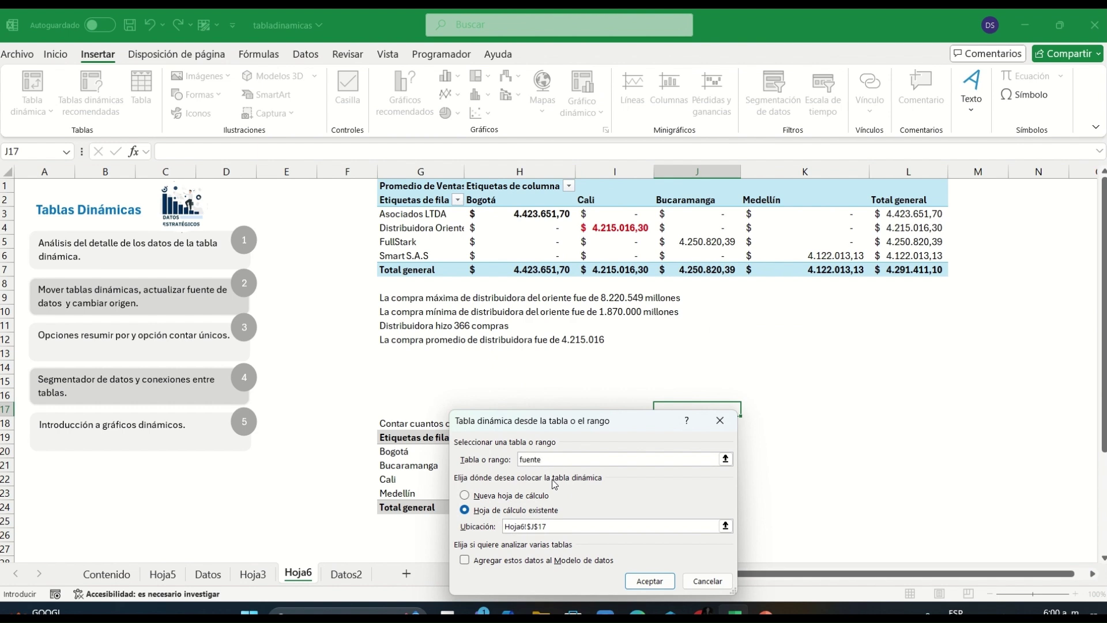
{"action": "type", "text": "1"}
{"action": "left_click", "coordinate": [462, 559]}
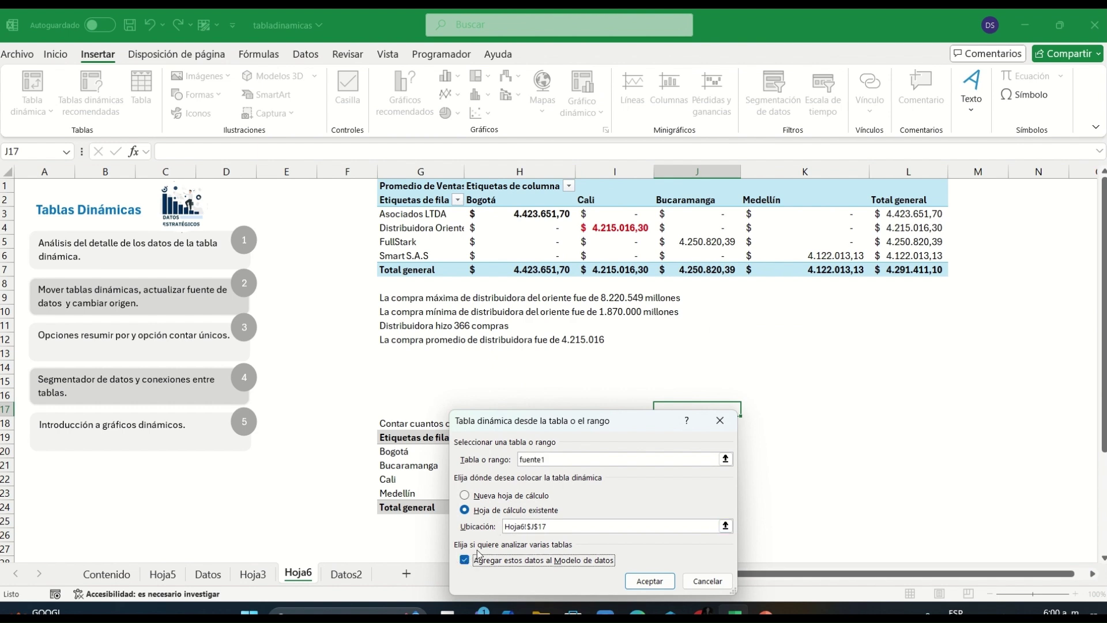
{"action": "left_click", "coordinate": [646, 581]}
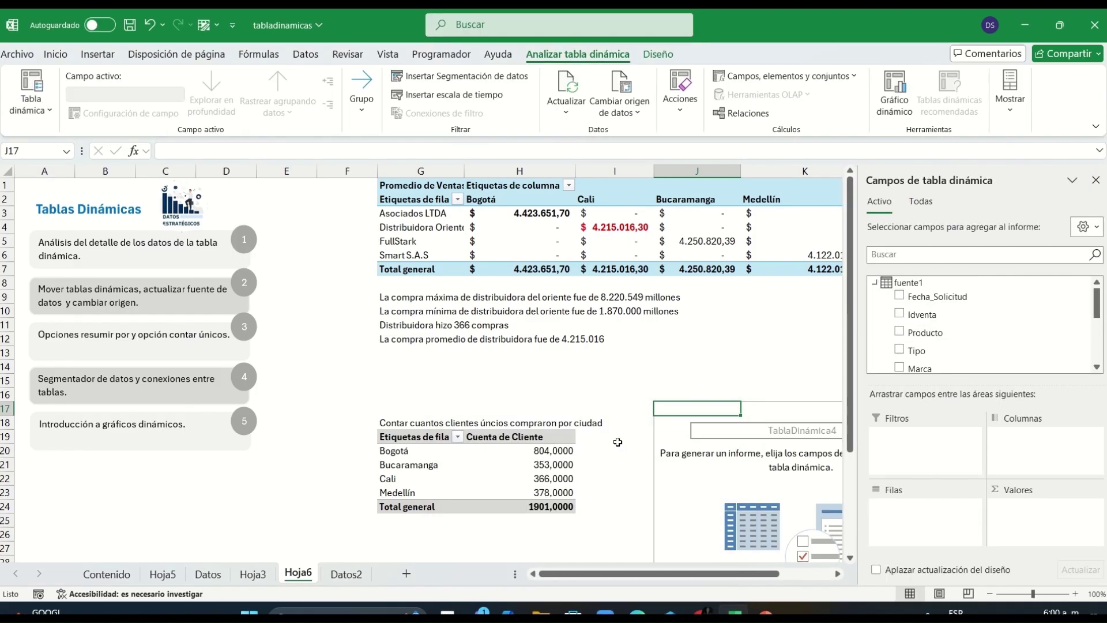
Step: Compare the field list of the Cuenta de Cliente pivot table with that of the new data-model pivot table
{"action": "left_click", "coordinate": [521, 482]}
{"action": "scroll", "coordinate": [951, 312], "scroll_direction": "down", "scroll_amount": 5}
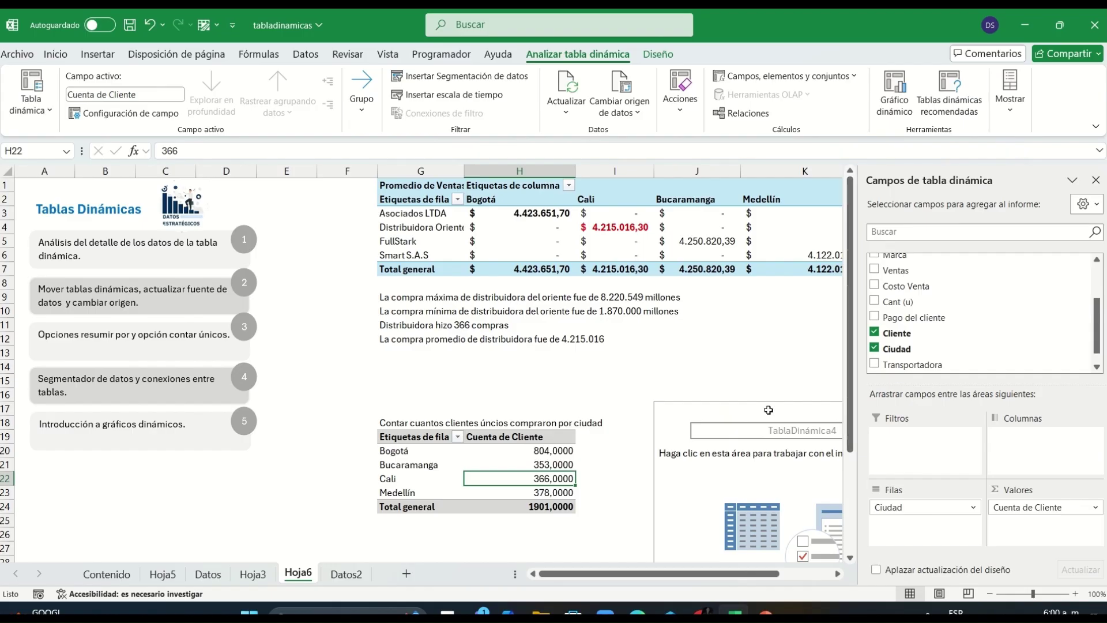
{"action": "left_click", "coordinate": [745, 450]}
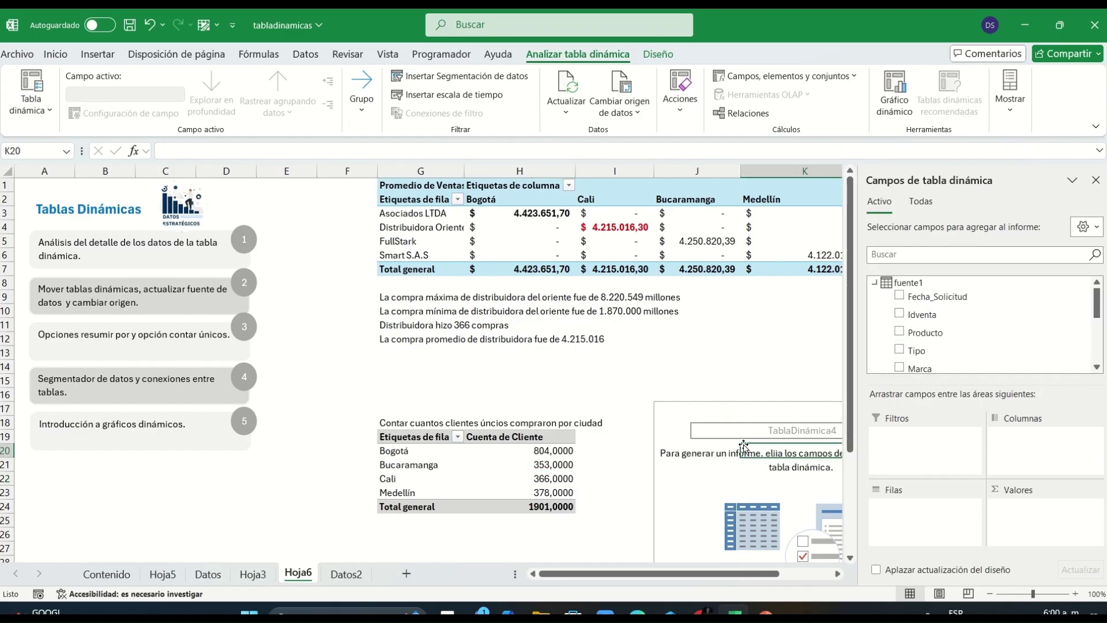
{"action": "left_click", "coordinate": [875, 282]}
{"action": "left_click", "coordinate": [874, 283]}
{"action": "left_click", "coordinate": [538, 462]}
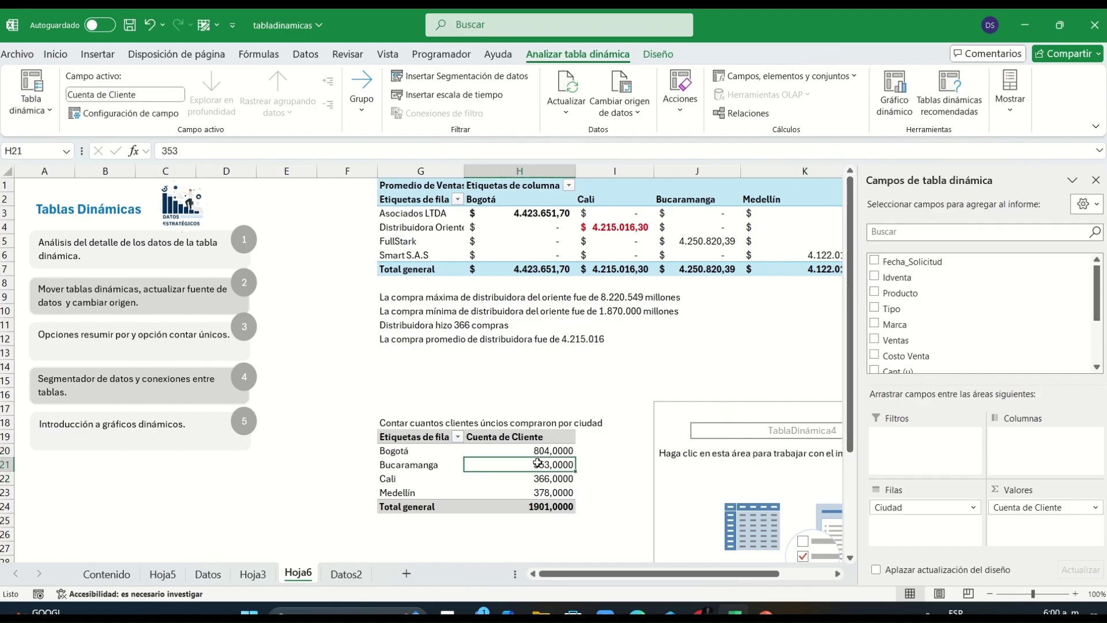
{"action": "scroll", "coordinate": [953, 296], "scroll_direction": "down", "scroll_amount": 5}
{"action": "scroll", "coordinate": [952, 342], "scroll_direction": "up", "scroll_amount": 5}
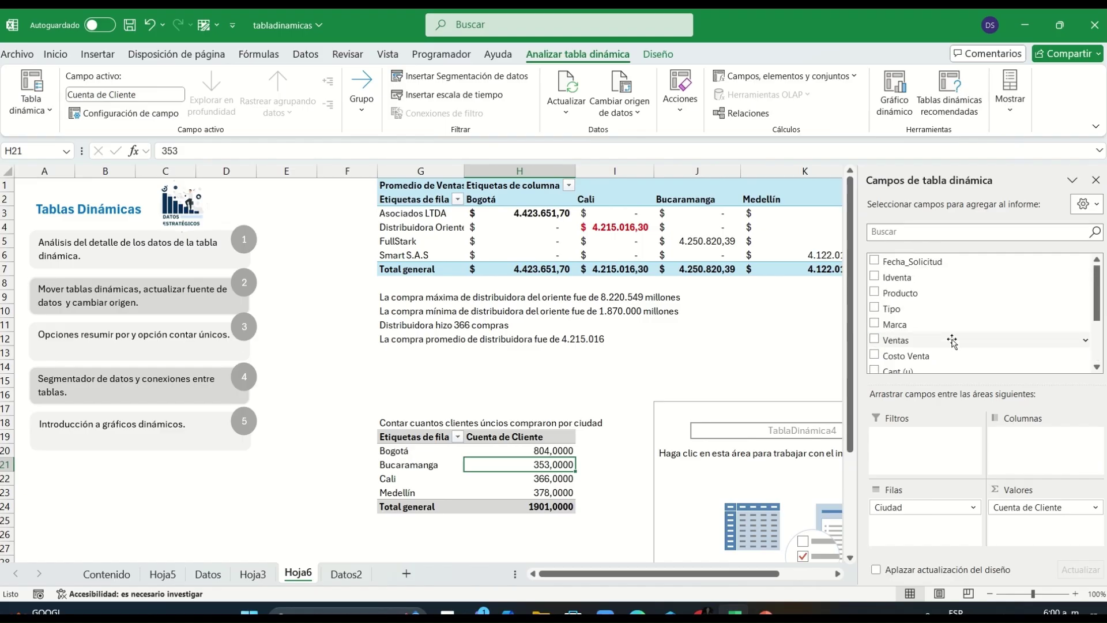
Step: Add Ciudad to the rows and Cliente to the values of the data-model pivot table, and close its field list
{"action": "left_click", "coordinate": [671, 478]}
{"action": "scroll", "coordinate": [945, 351], "scroll_direction": "down", "scroll_amount": 3}
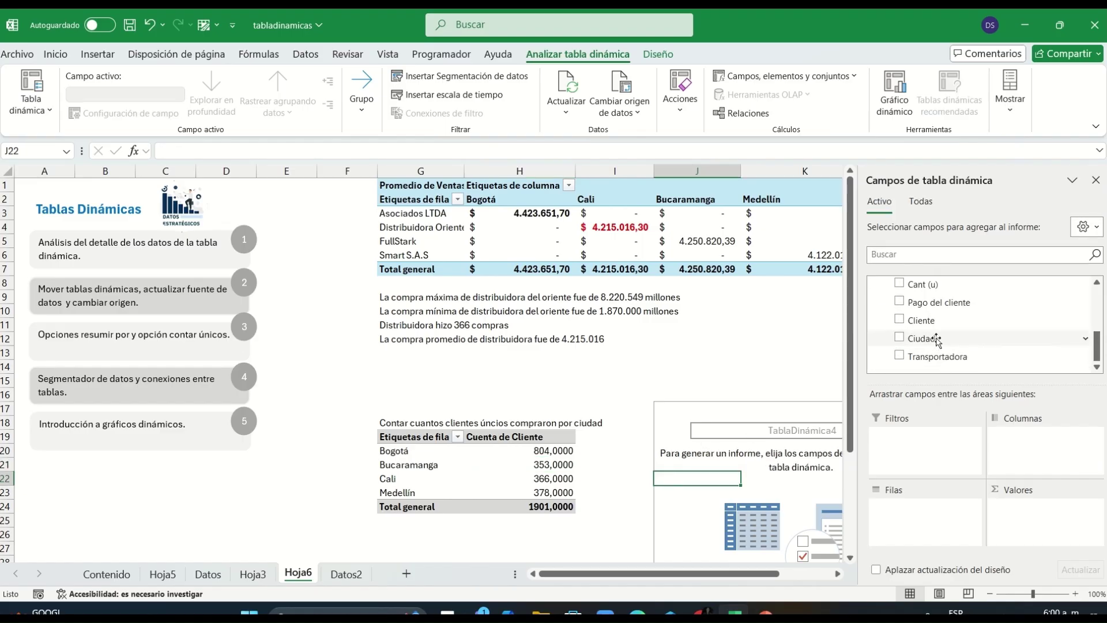
{"action": "left_click", "coordinate": [932, 339]}
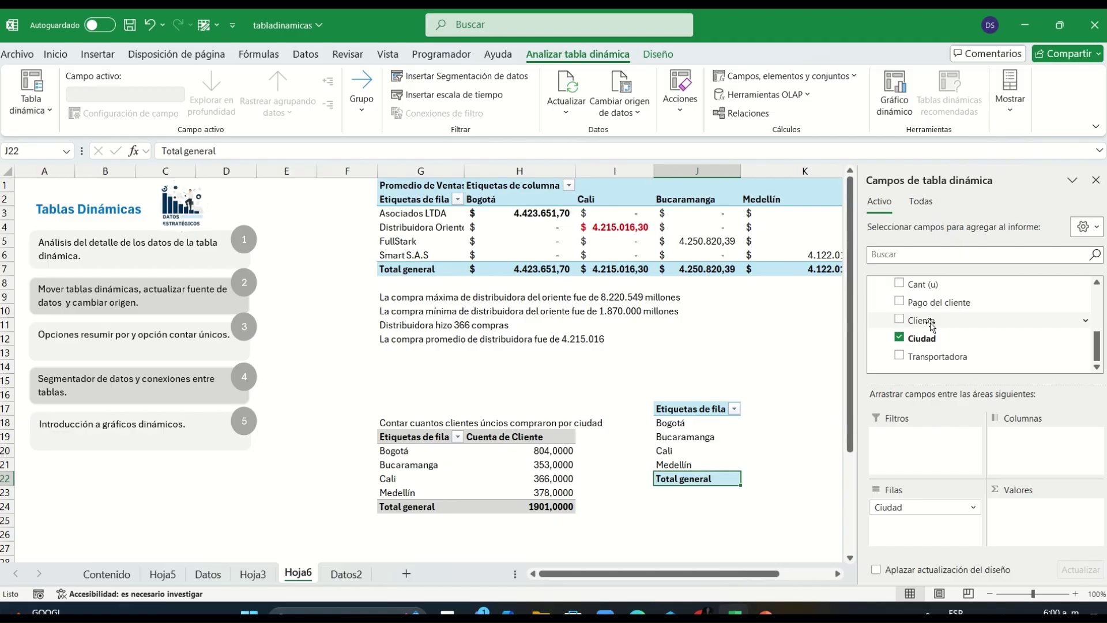
{"action": "left_click_drag", "start_coordinate": [922, 320], "coordinate": [1034, 510]}
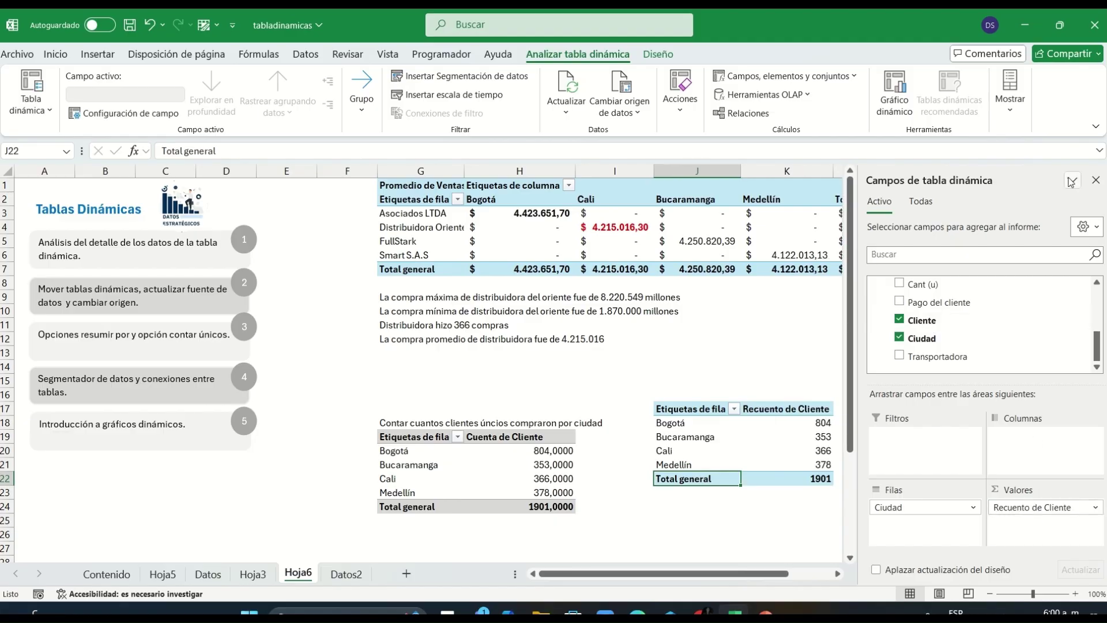
{"action": "left_click", "coordinate": [1095, 180]}
Step: Summarize the Cliente values of the data-model pivot table by Recuento distinto
{"action": "mouse_move", "coordinate": [819, 440]}
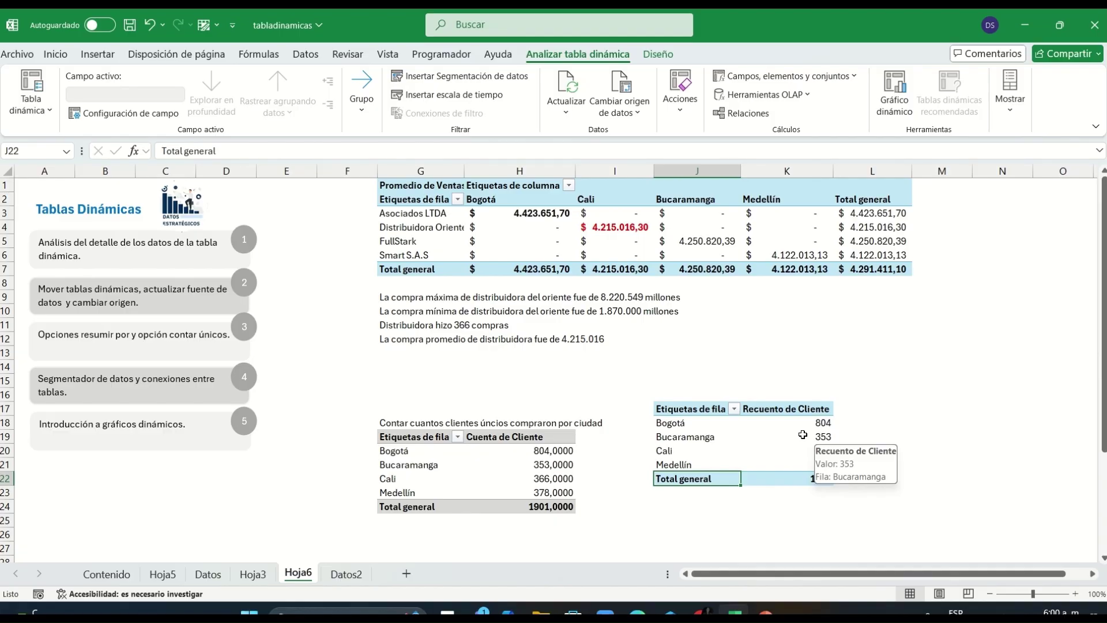
{"action": "right_click", "coordinate": [803, 434]}
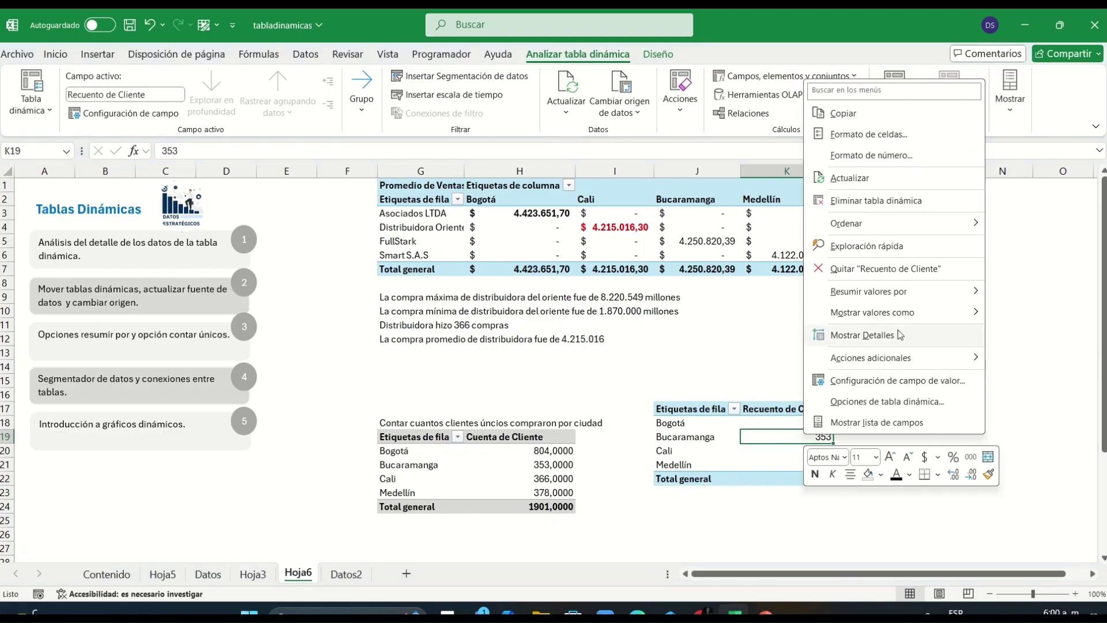
{"action": "mouse_move", "coordinate": [959, 290]}
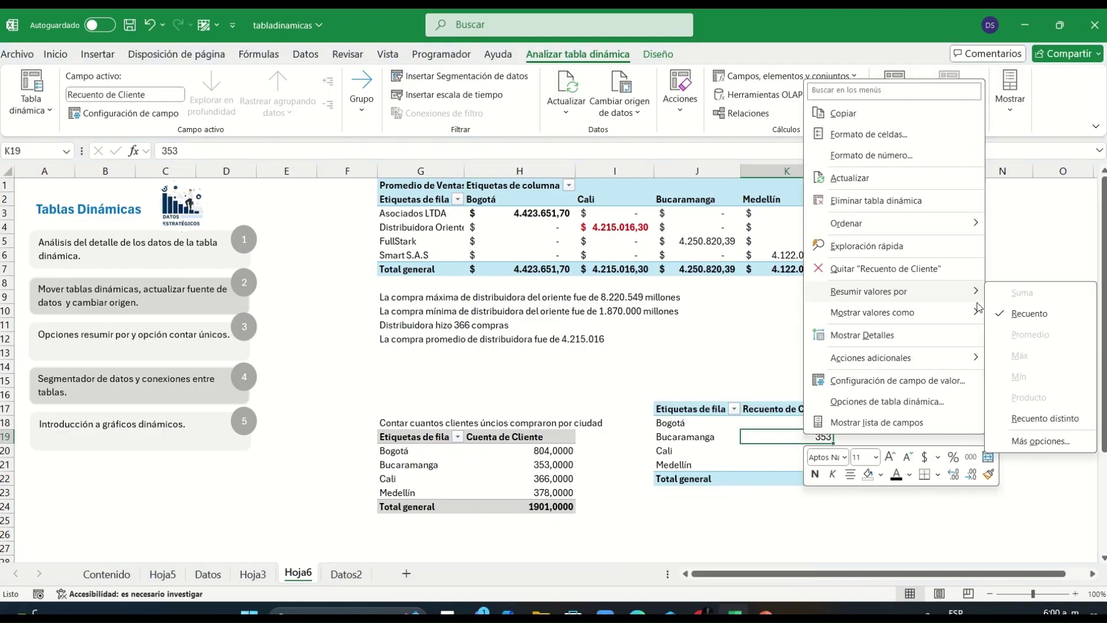
{"action": "left_click", "coordinate": [1025, 420]}
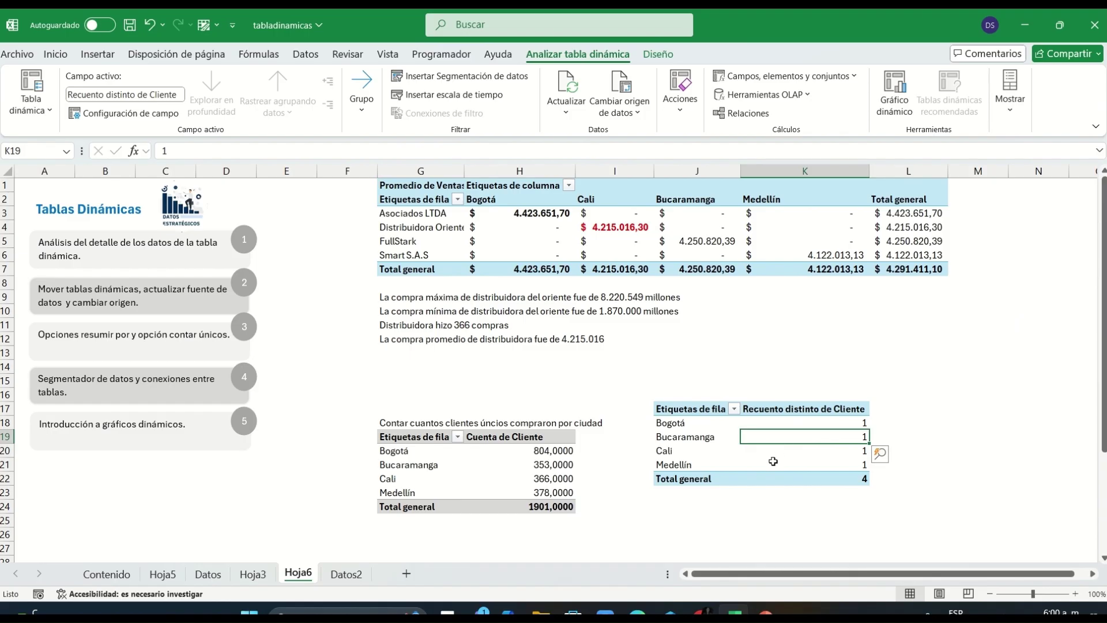
Step: Enter the finding "Un cliente único por Ciudad" in J24, below the distinct count pivot table
{"action": "left_click", "coordinate": [686, 503]}
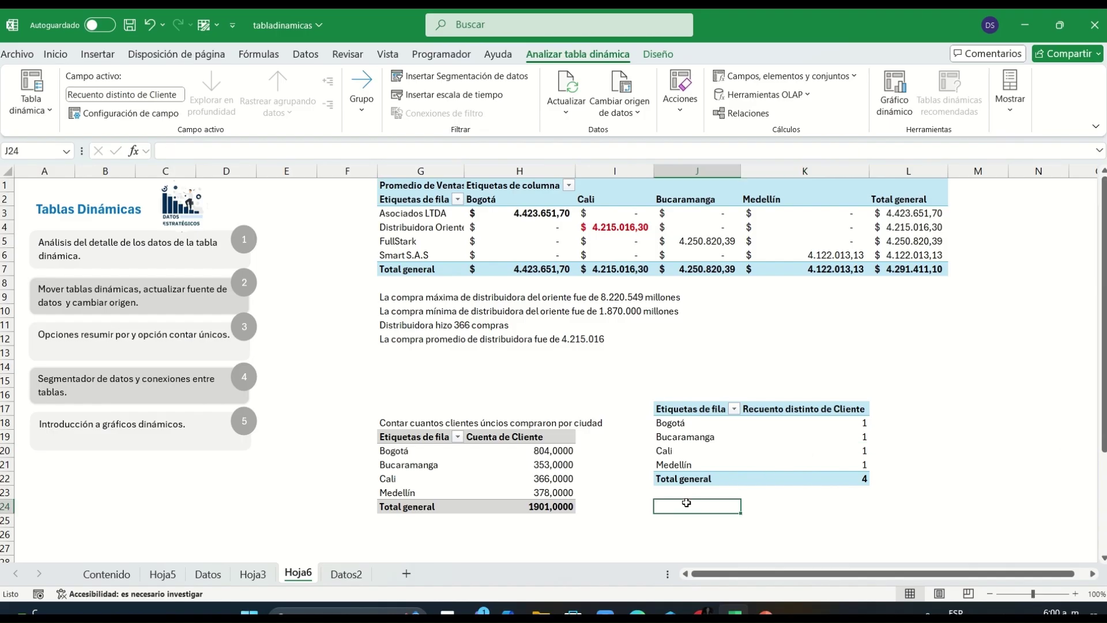
{"action": "type", "text": "A"}
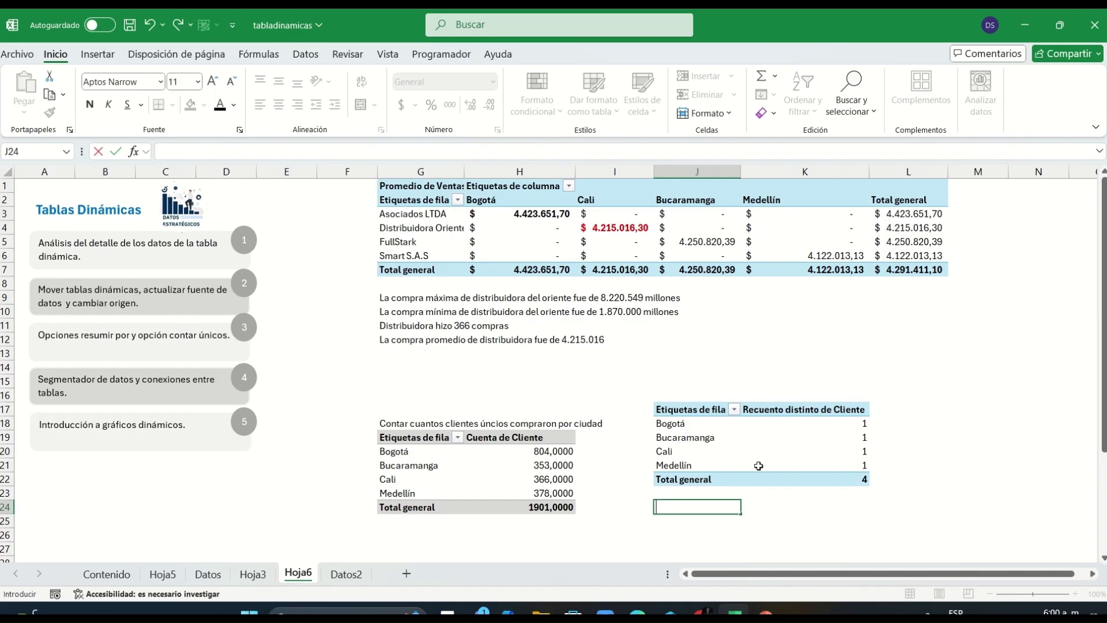
{"action": "type", "text": "Un cliente único po"}
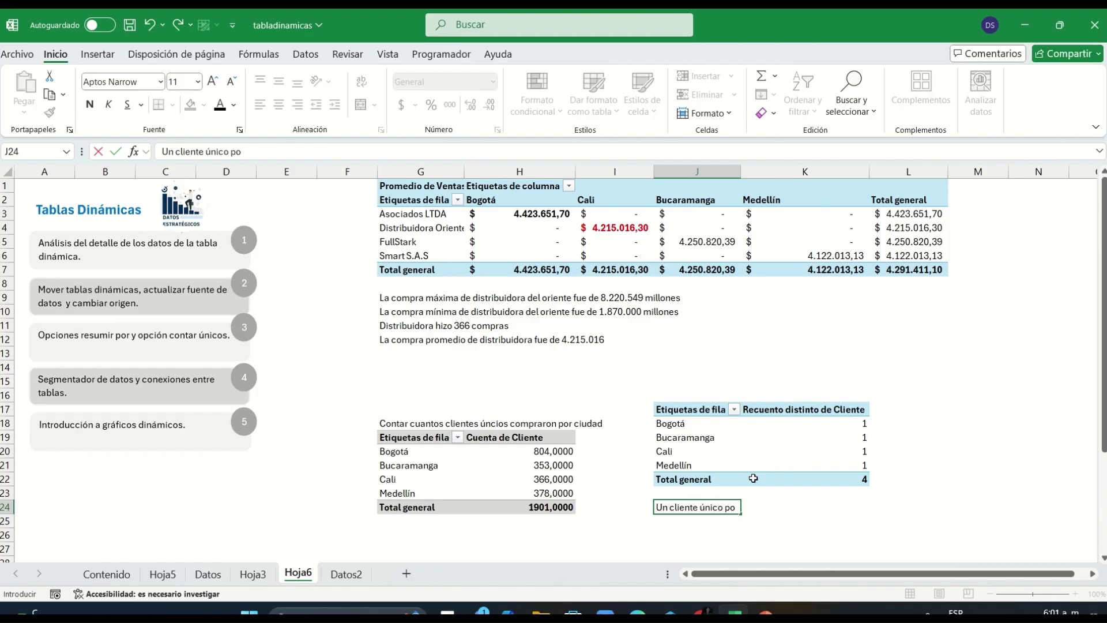
{"action": "type", "text": "r Ciudad"}
{"action": "key", "text": "Return"}
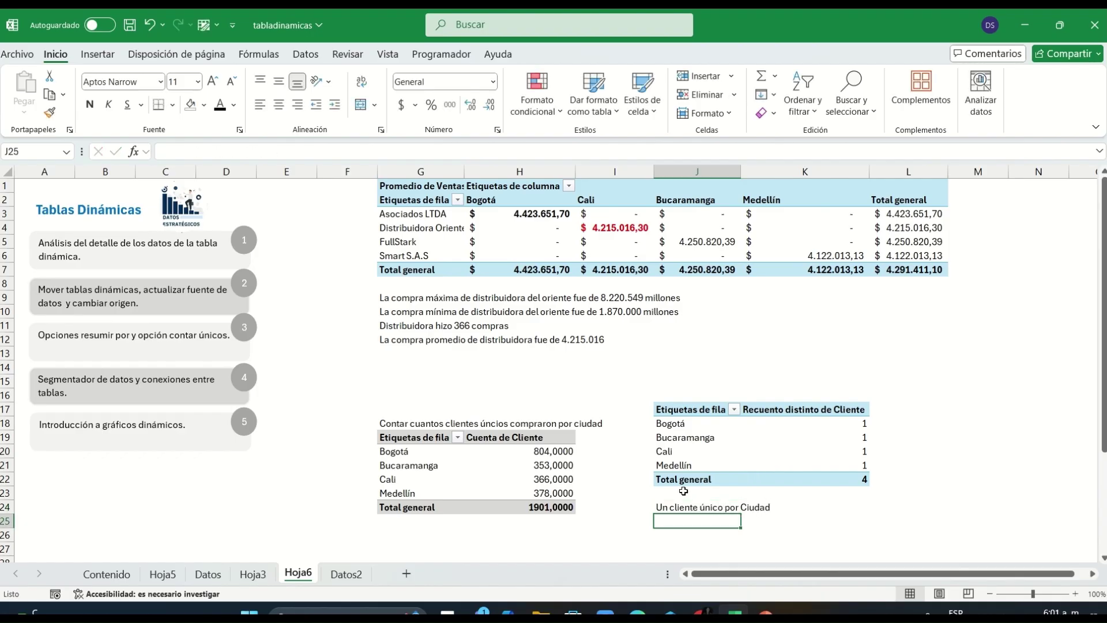
Step: Enter the note "Transacciones por cliente" in H26, below the Cuenta de Cliente pivot table
{"action": "left_click", "coordinate": [548, 534]}
{"action": "type", "text": "Transacciones"}
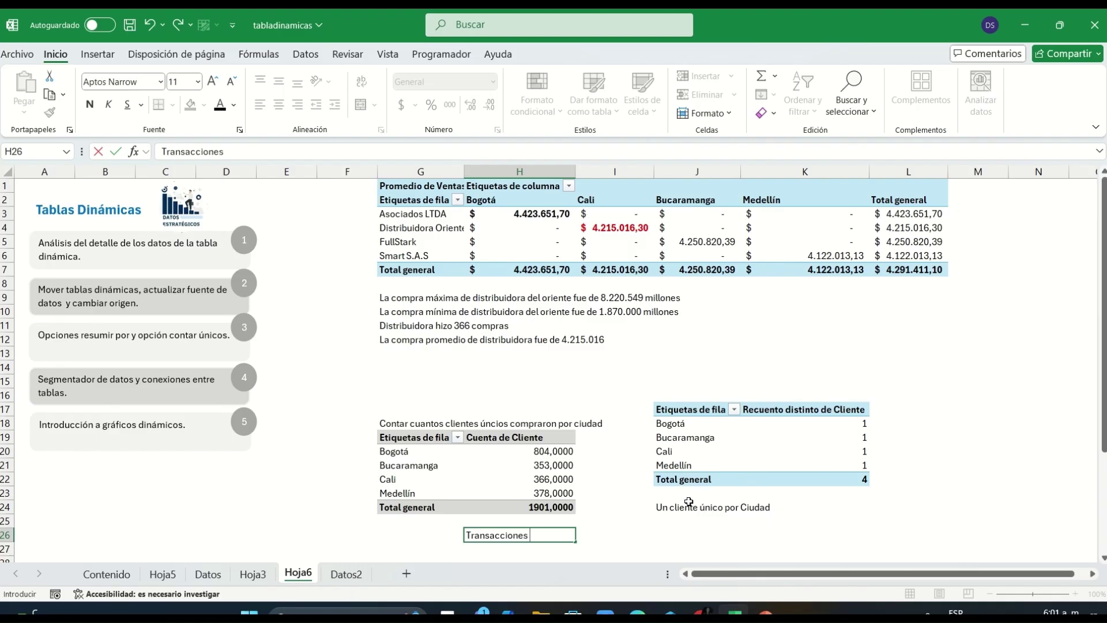
{"action": "type", "text": " por cliente"}
{"action": "key", "text": "Return"}
Step: Enter the explanation "Sirve para contar número de clientes atendidos" in J25
{"action": "left_click", "coordinate": [680, 521]}
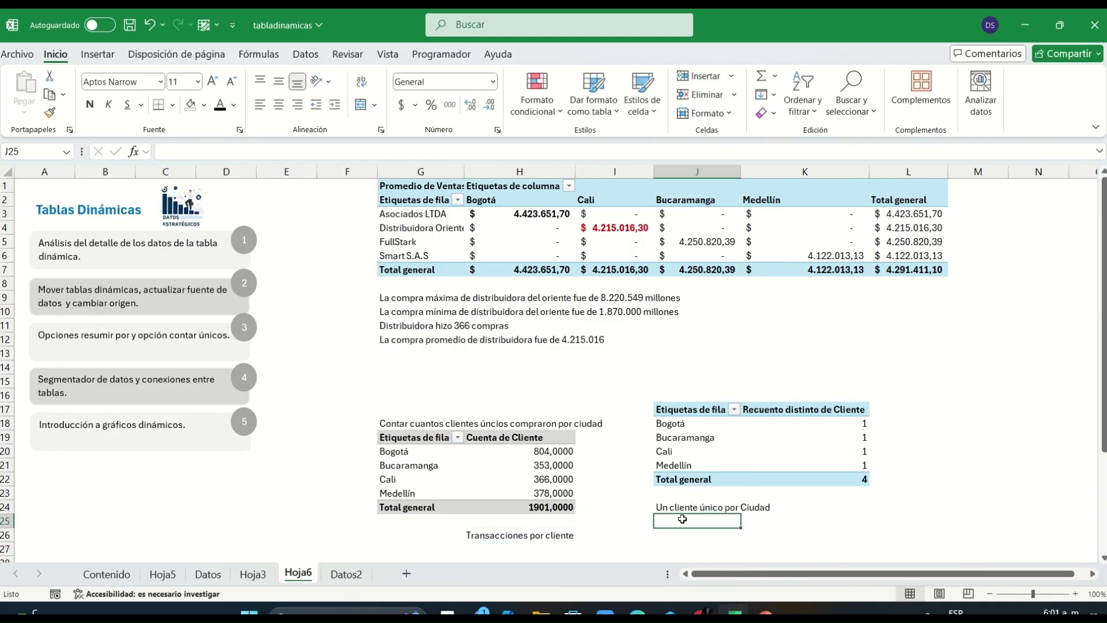
{"action": "type", "text": "Sirve para contar"}
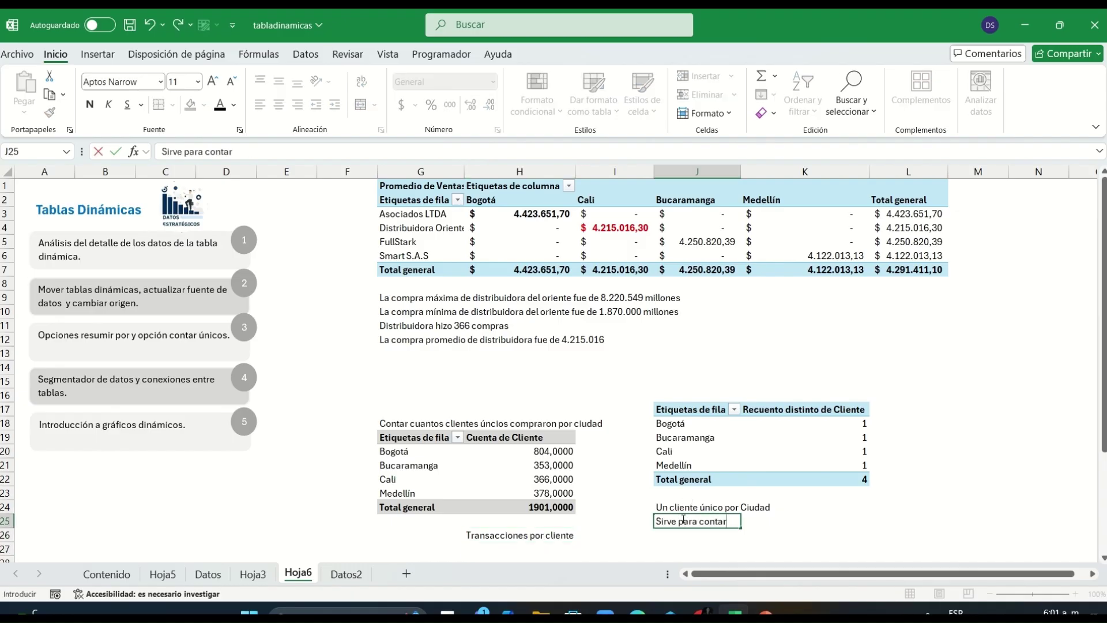
{"action": "type", "text": " número de clientes a"}
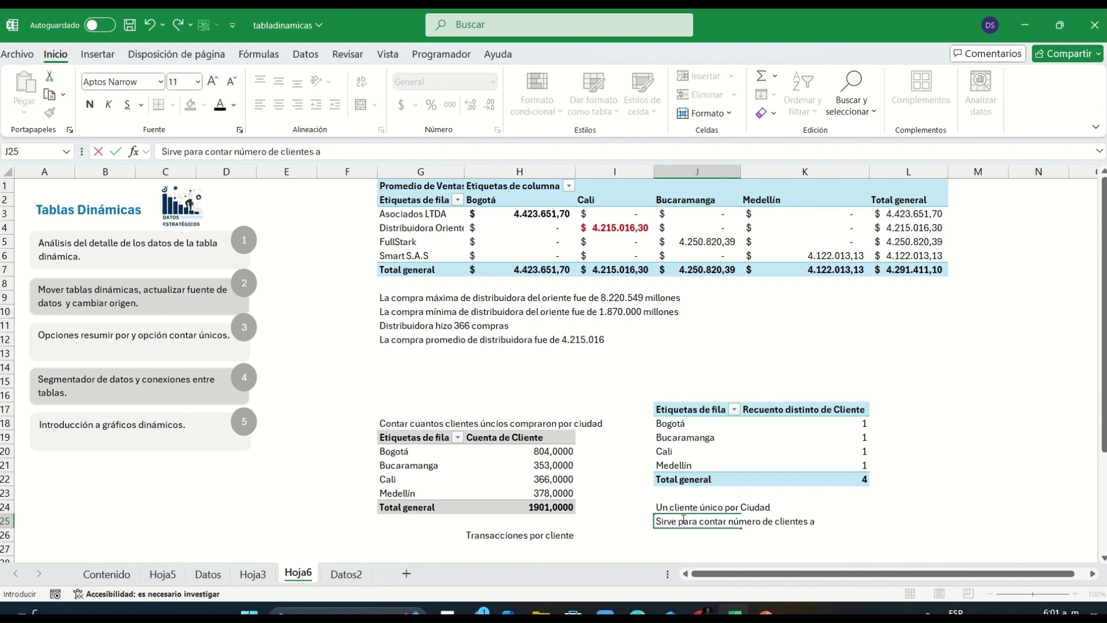
{"action": "type", "text": "tendidos"}
{"action": "key", "text": "Return"}
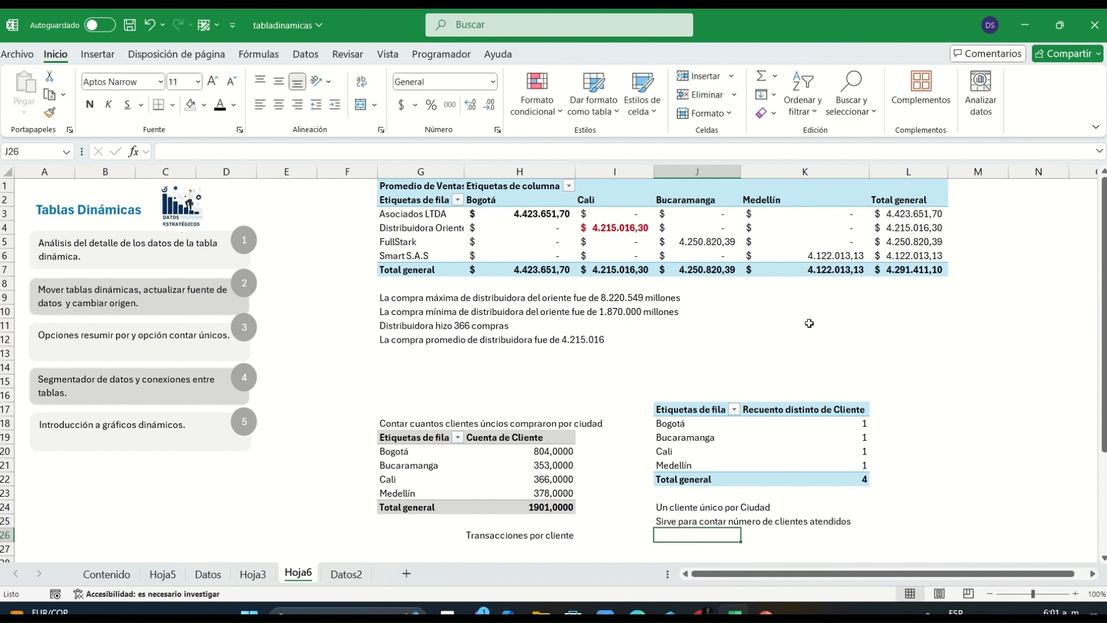
{"action": "left_click_drag", "start_coordinate": [526, 229], "coordinate": [899, 227]}
{"action": "left_click", "coordinate": [602, 227]}
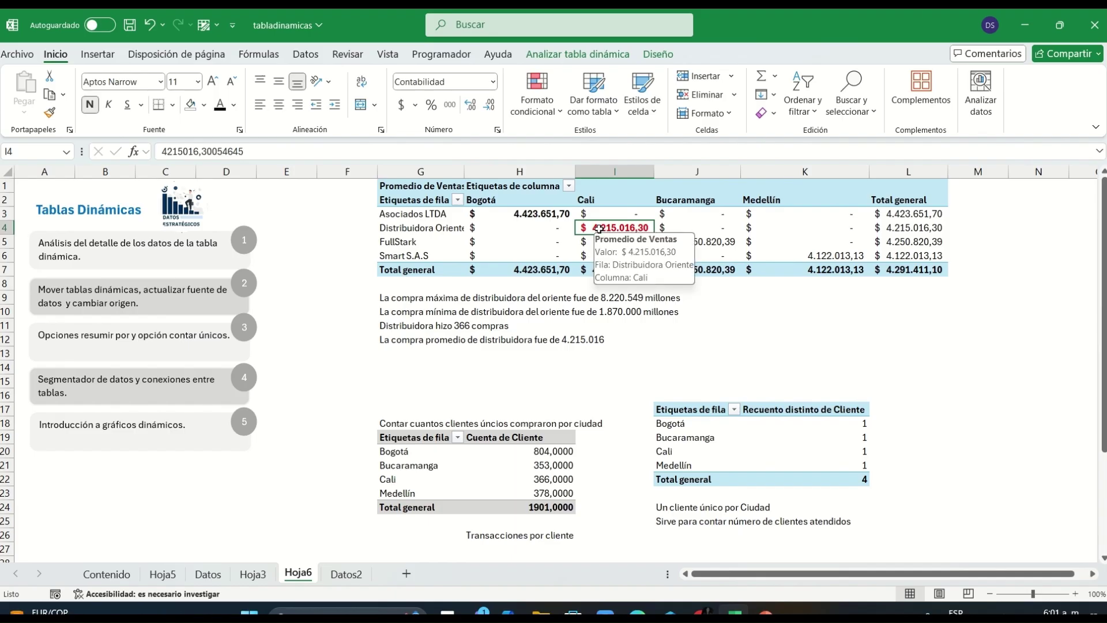
{"action": "left_click", "coordinate": [544, 215]}
{"action": "left_click", "coordinate": [784, 451]}
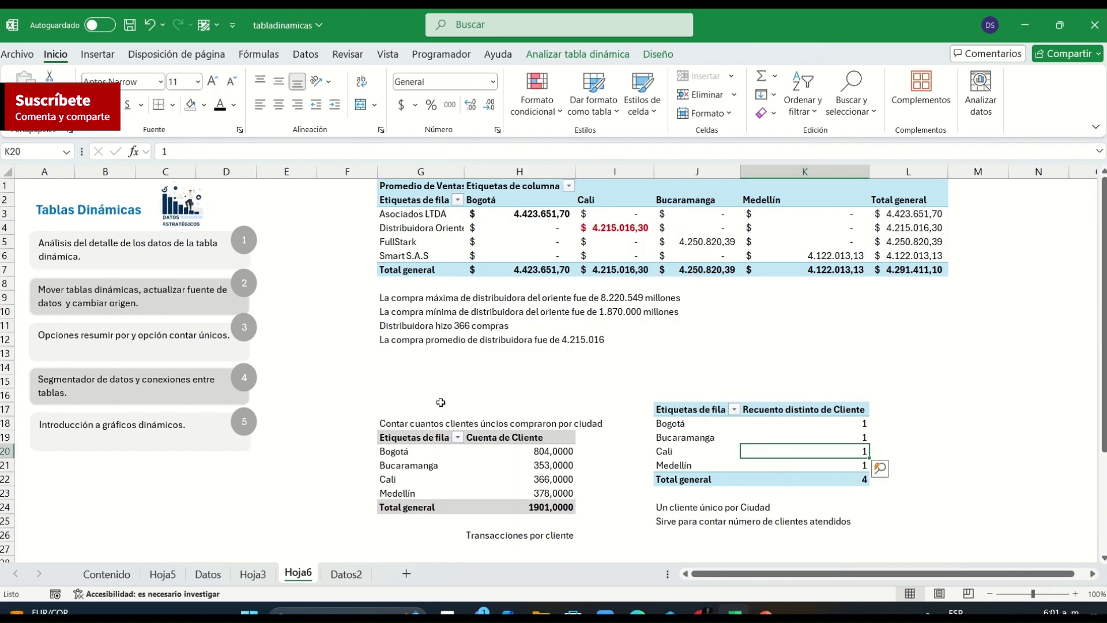
{"action": "left_click_drag", "start_coordinate": [393, 374], "coordinate": [943, 537]}
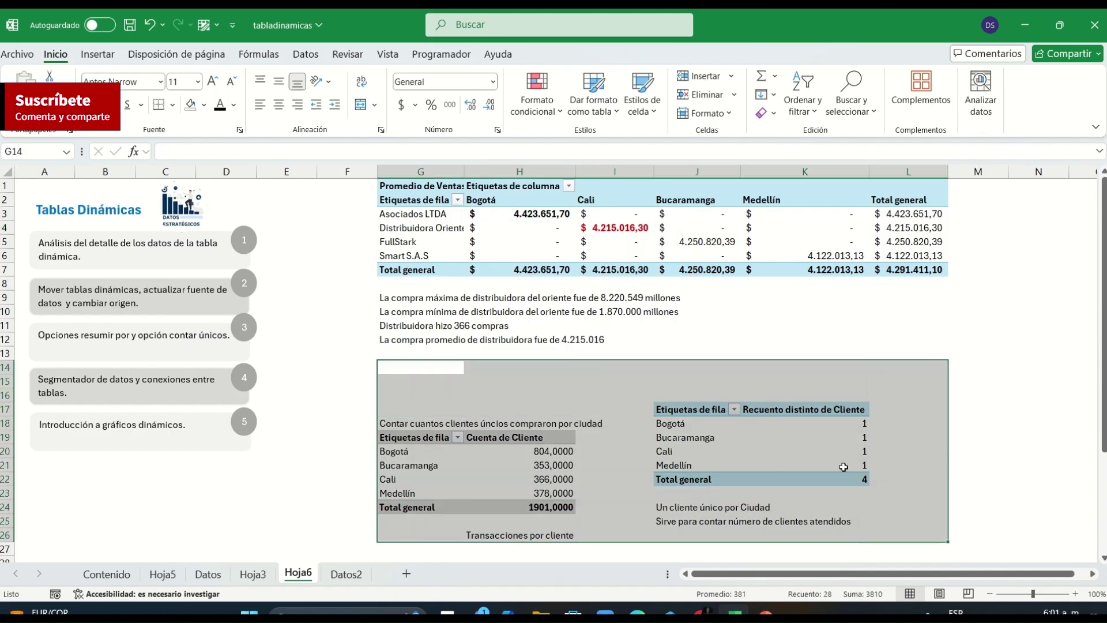
{"action": "left_click", "coordinate": [843, 466]}
Step: Delete the distinct count pivot table with its notes, the heading in G18 and the note in H26
{"action": "left_click_drag", "start_coordinate": [614, 381], "coordinate": [861, 552]}
{"action": "key", "text": "Delete"}
{"action": "left_click", "coordinate": [442, 422]}
{"action": "key", "text": "Delete"}
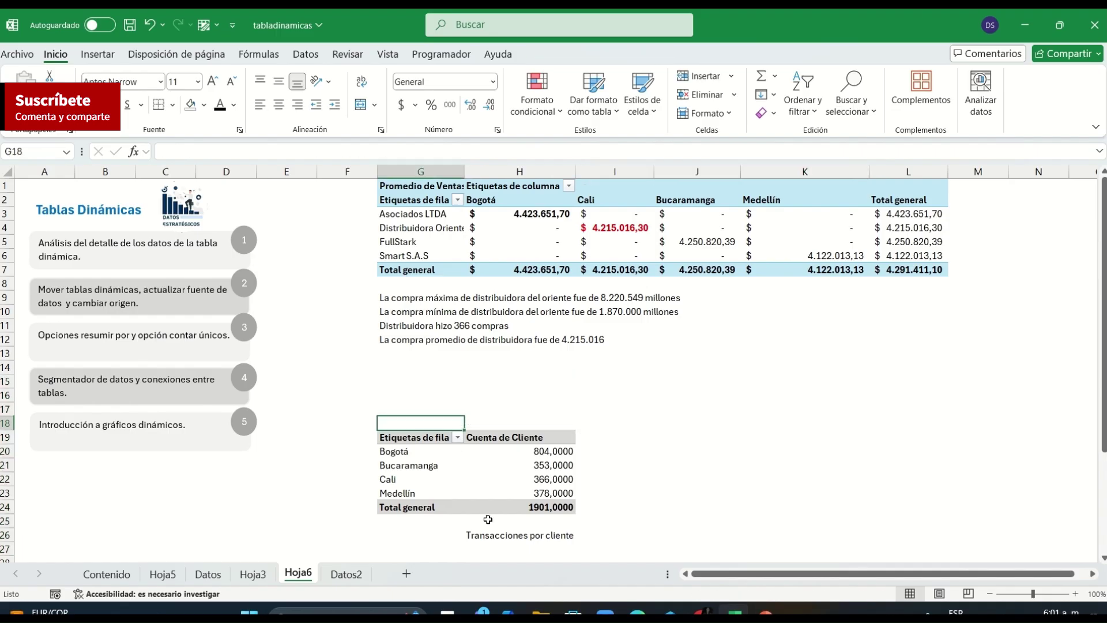
{"action": "left_click", "coordinate": [491, 536]}
{"action": "key", "text": "Delete"}
Step: Clear the four written findings below the Promedio de Ventas pivot table
{"action": "left_click_drag", "start_coordinate": [346, 283], "coordinate": [864, 372]}
{"action": "key", "text": "Delete"}
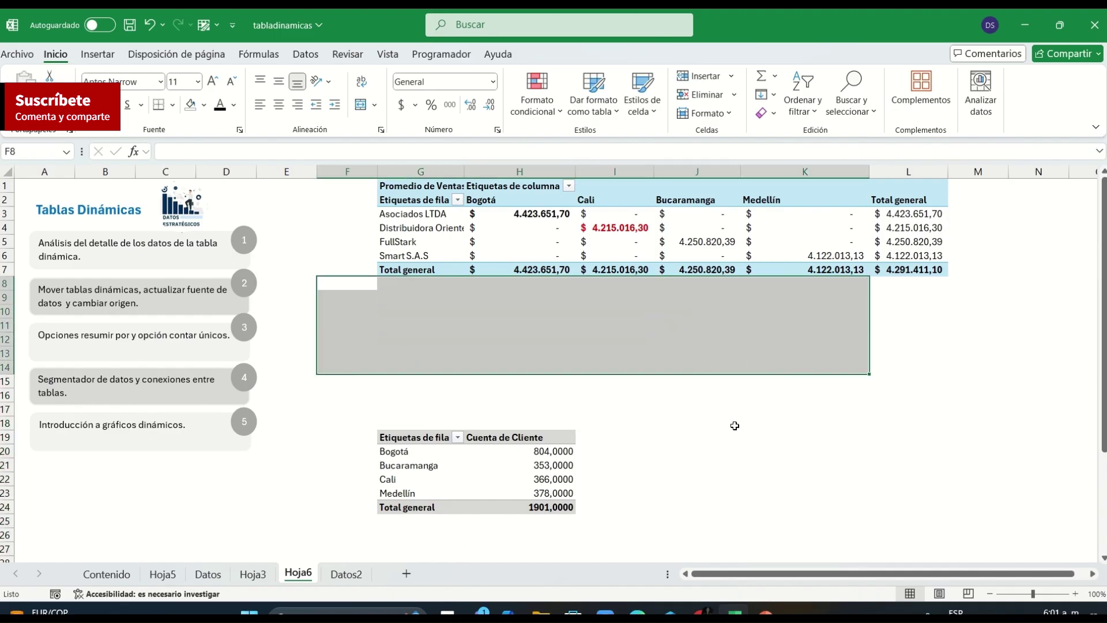
{"action": "left_click", "coordinate": [734, 425]}
Step: Insert a Marca slicer for the Promedio de Ventas pivot table and filter it by Janus
{"action": "left_click", "coordinate": [157, 390]}
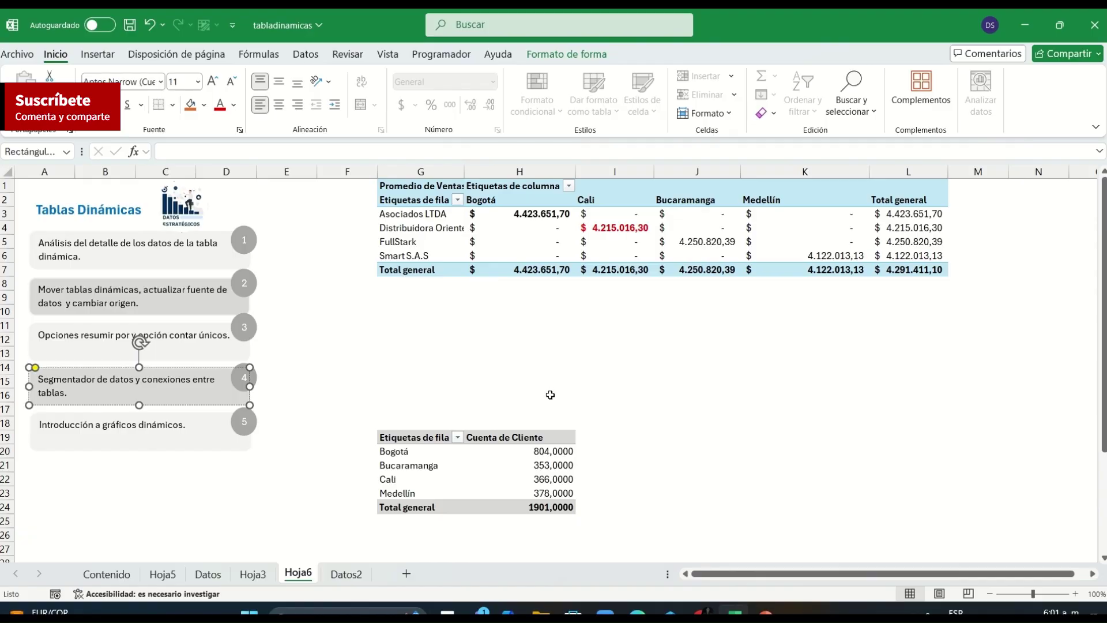
{"action": "left_click", "coordinate": [614, 255]}
{"action": "left_click", "coordinate": [577, 54]}
{"action": "left_click", "coordinate": [460, 76]}
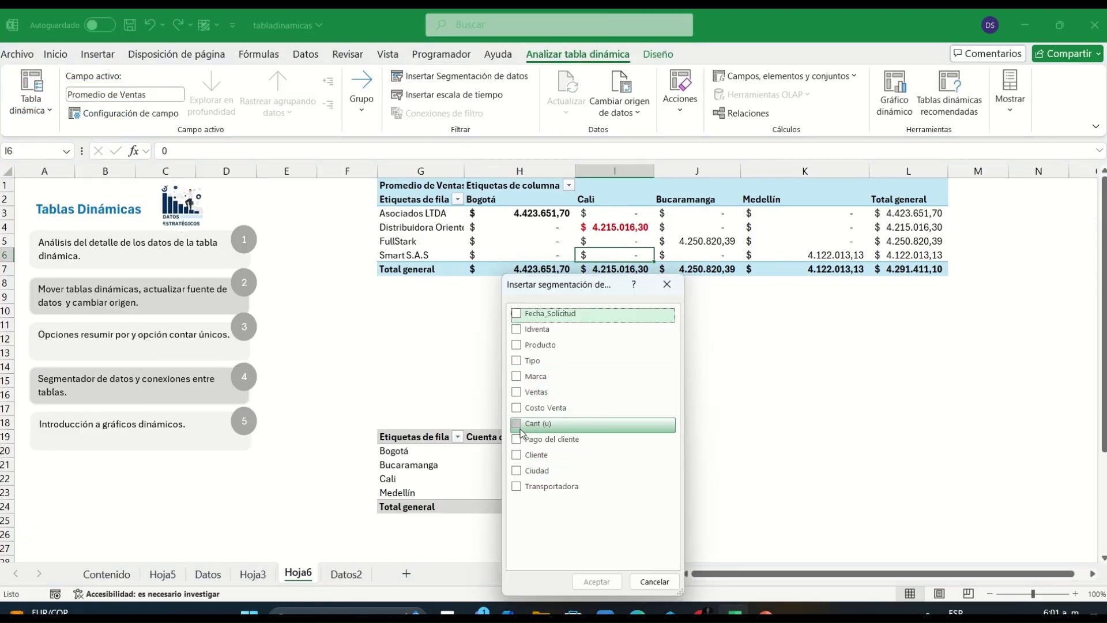
{"action": "left_click", "coordinate": [517, 315]}
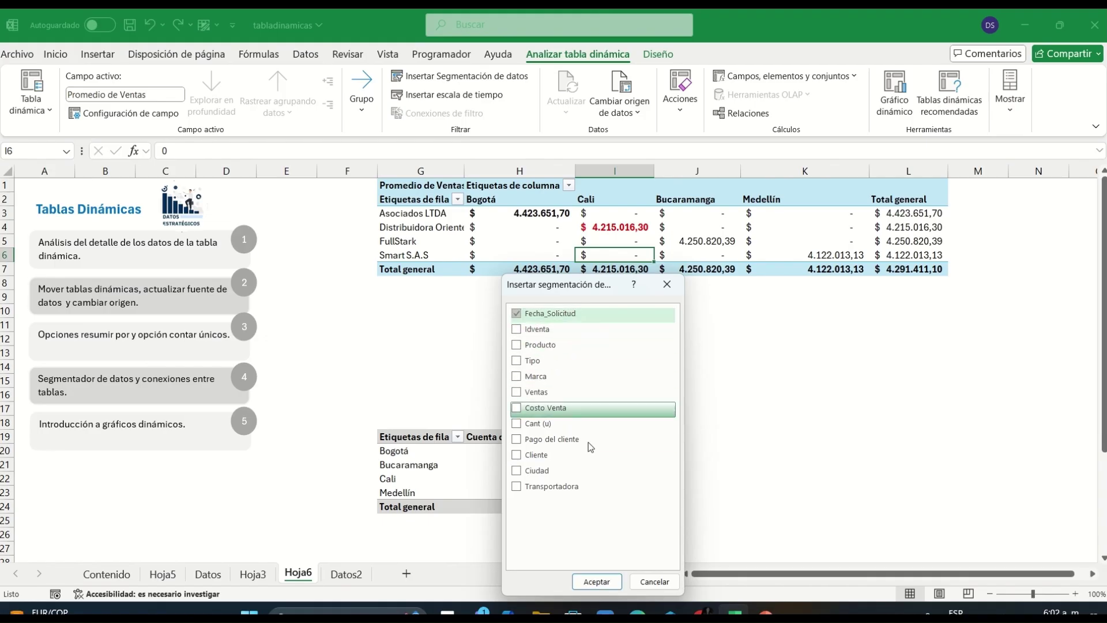
{"action": "left_click", "coordinate": [657, 314]}
{"action": "left_click", "coordinate": [523, 379]}
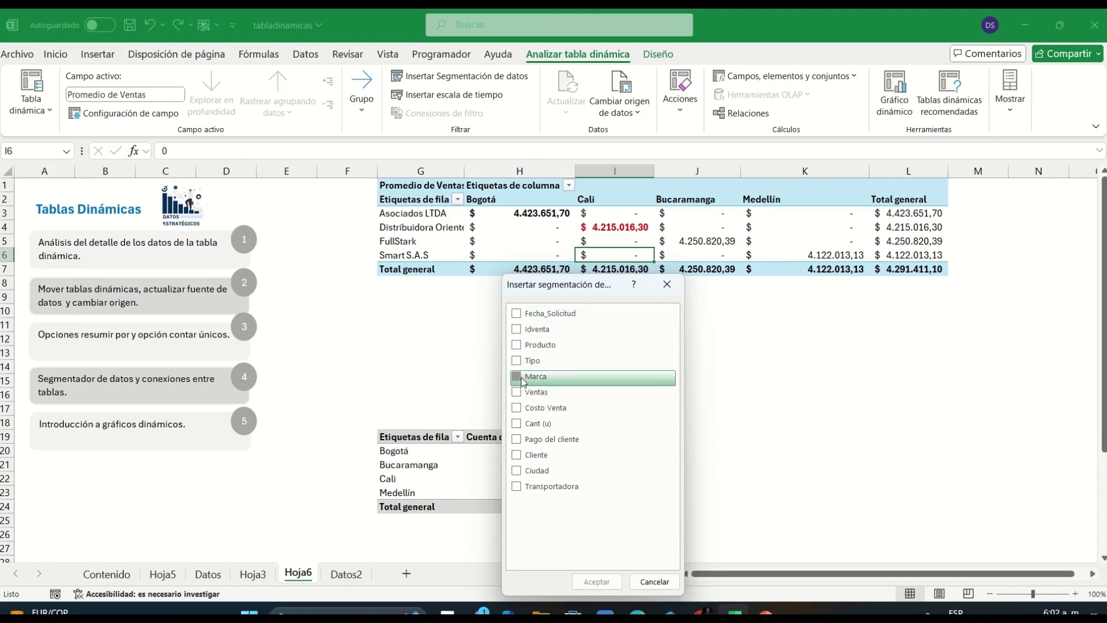
{"action": "left_click", "coordinate": [597, 581]}
{"action": "left_click", "coordinate": [575, 396]}
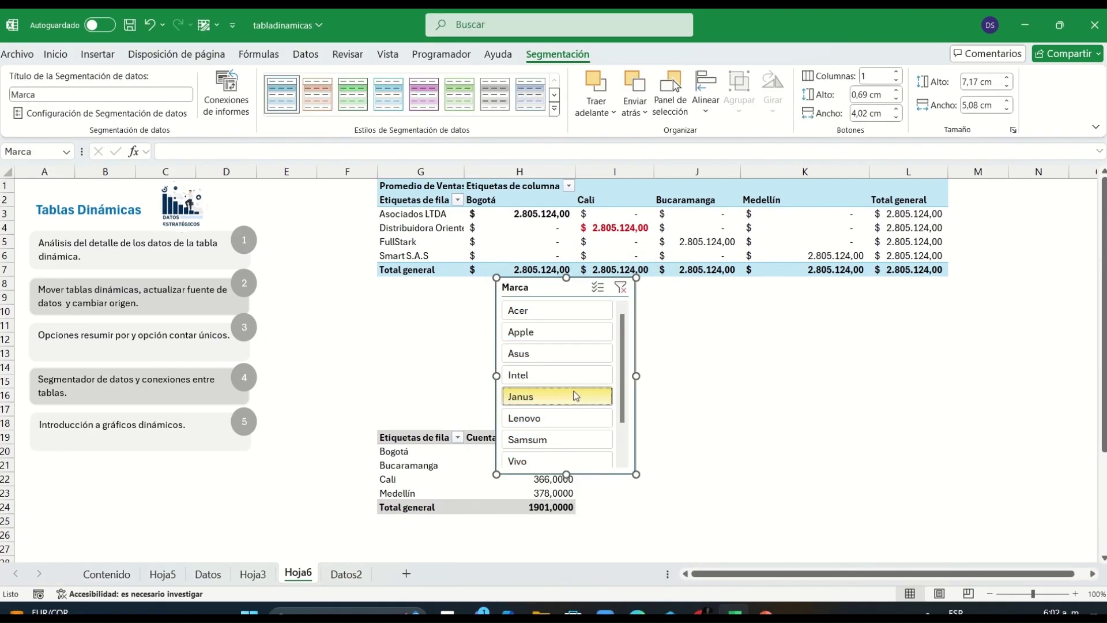
Step: Move the Marca slicer below the Total general column of the Promedio de Ventas pivot table and filter by Apple, then Intel
{"action": "left_click", "coordinate": [557, 374]}
{"action": "left_click_drag", "start_coordinate": [541, 286], "coordinate": [899, 300]}
{"action": "left_click", "coordinate": [914, 346]}
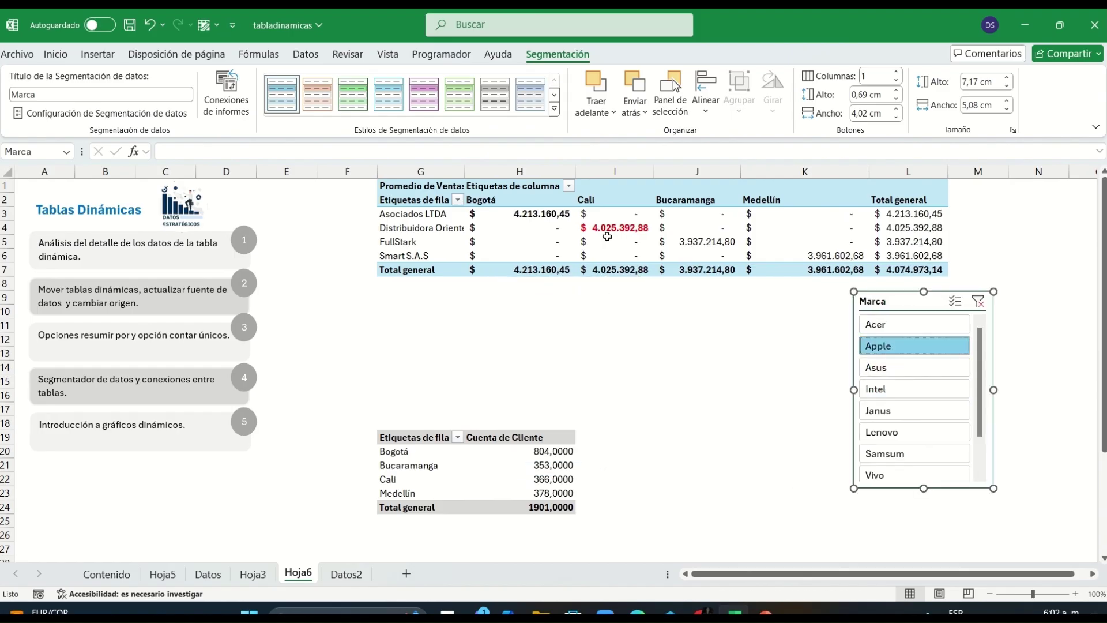
{"action": "left_click", "coordinate": [944, 390]}
Step: Check which pivot tables the Marca slicer can be connected to, without changing its report connections
{"action": "left_click", "coordinate": [561, 453]}
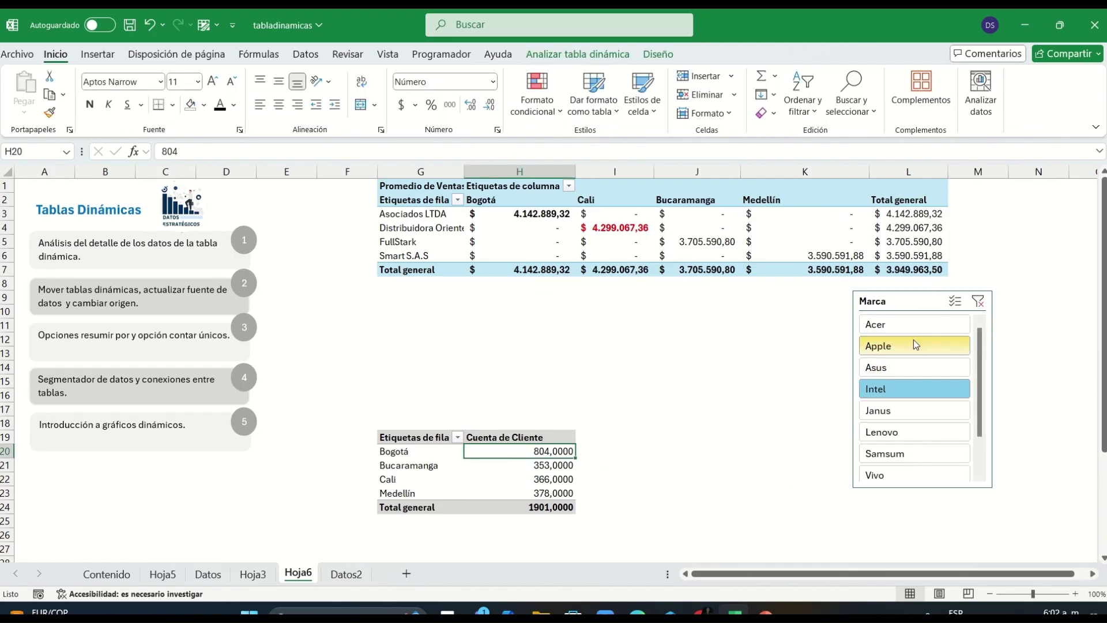
{"action": "right_click", "coordinate": [913, 342]}
{"action": "left_click", "coordinate": [928, 413]}
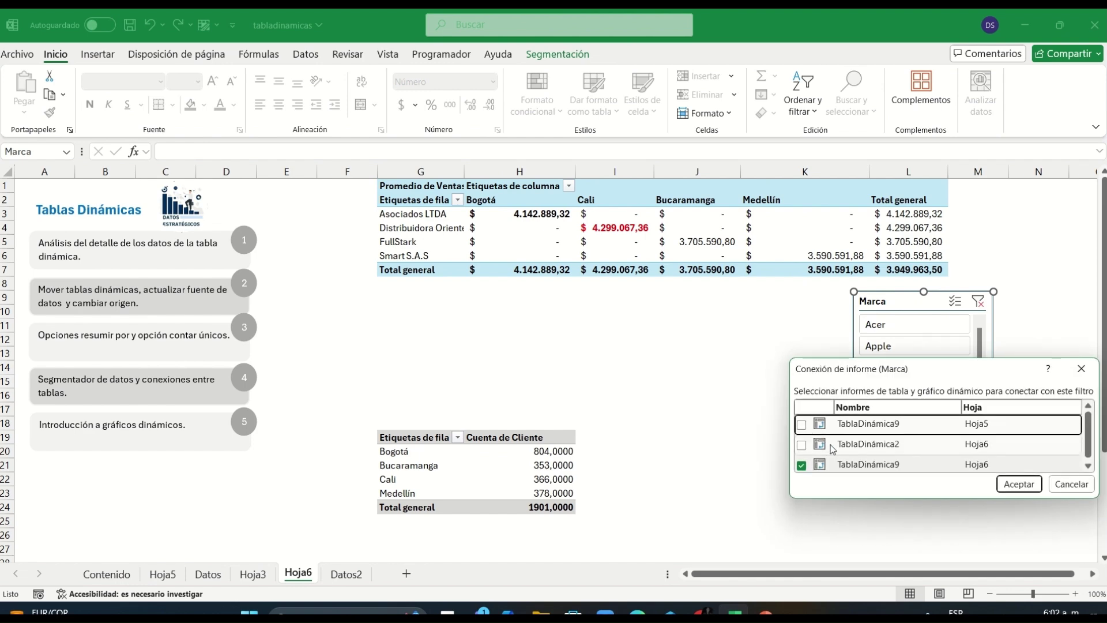
{"action": "left_click", "coordinate": [1081, 368]}
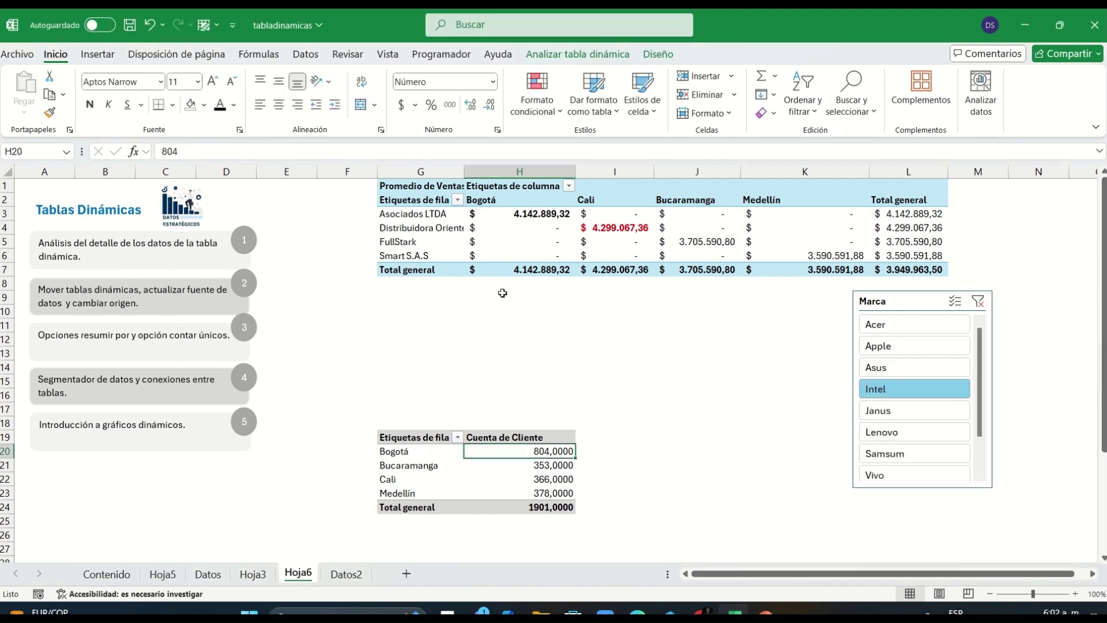
Step: Rename the Cuenta de Cliente pivot table as ciudades
{"action": "left_click", "coordinate": [657, 54]}
{"action": "left_click", "coordinate": [578, 53]}
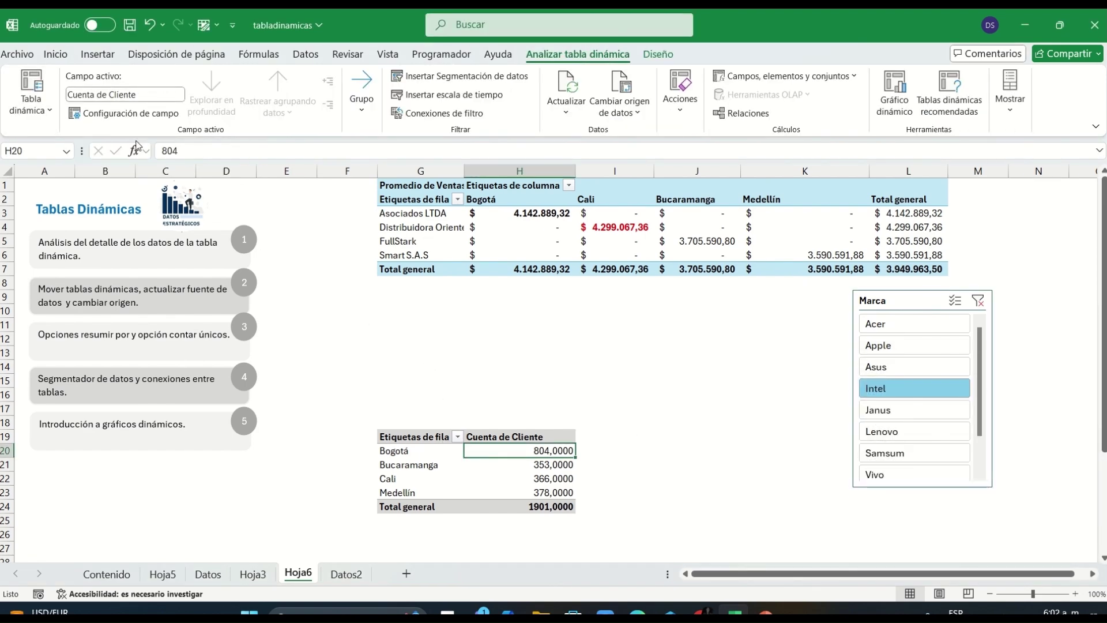
{"action": "left_click", "coordinate": [31, 92]}
{"action": "double_click", "coordinate": [62, 161]}
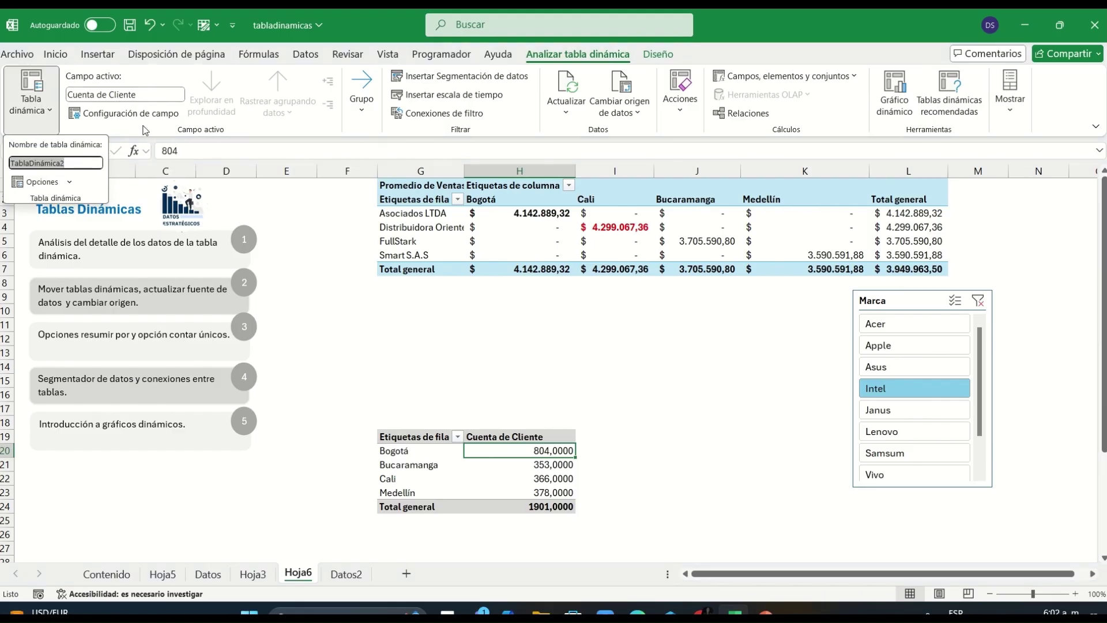
{"action": "type", "text": "ciudades"}
{"action": "key", "text": "Return"}
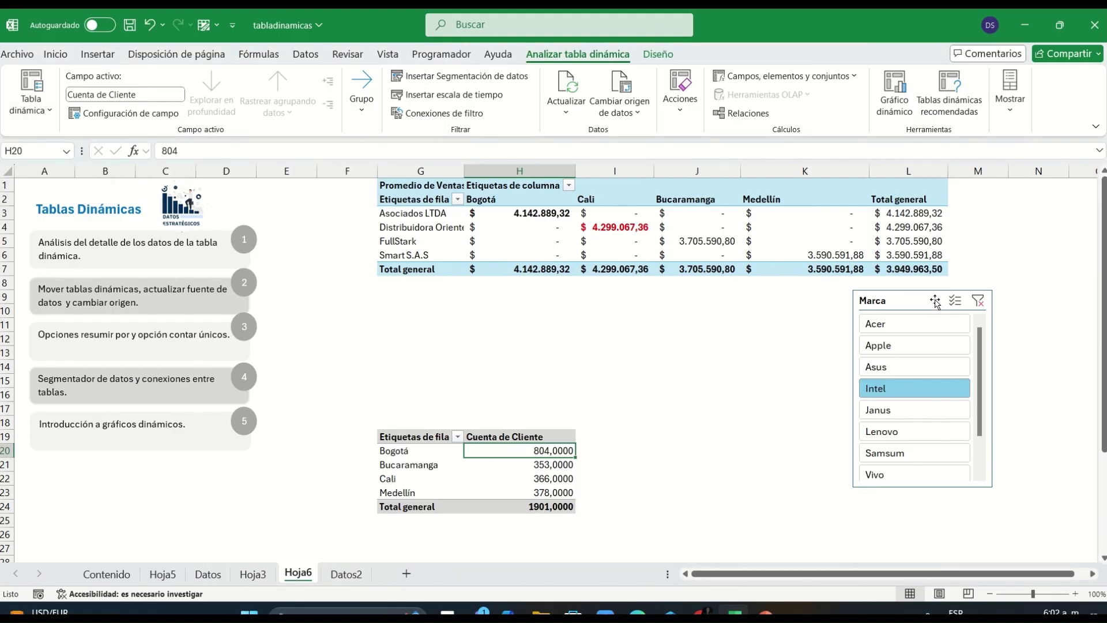
Step: Connect the Marca slicer to the ciudades pivot table through its report connections
{"action": "right_click", "coordinate": [936, 303]}
{"action": "left_click", "coordinate": [796, 408]}
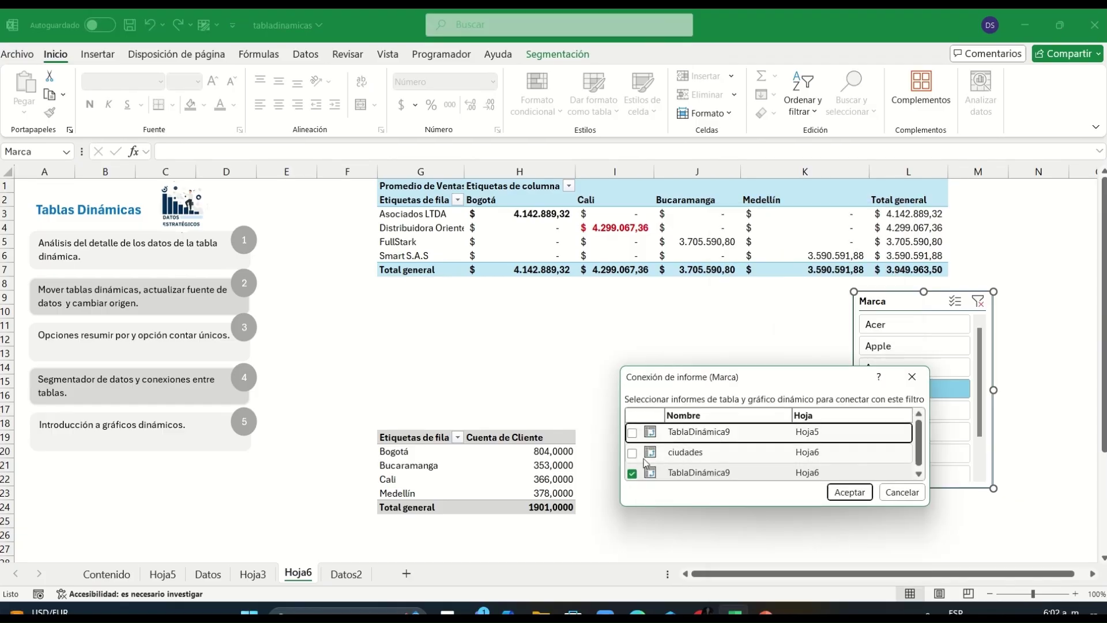
{"action": "left_click", "coordinate": [632, 452]}
{"action": "left_click", "coordinate": [849, 492]}
Step: Filter both pivot tables by Lenovo, Samsum, Vivo, Janus and Asus in turn, ending with Apple
{"action": "left_click", "coordinate": [904, 432]}
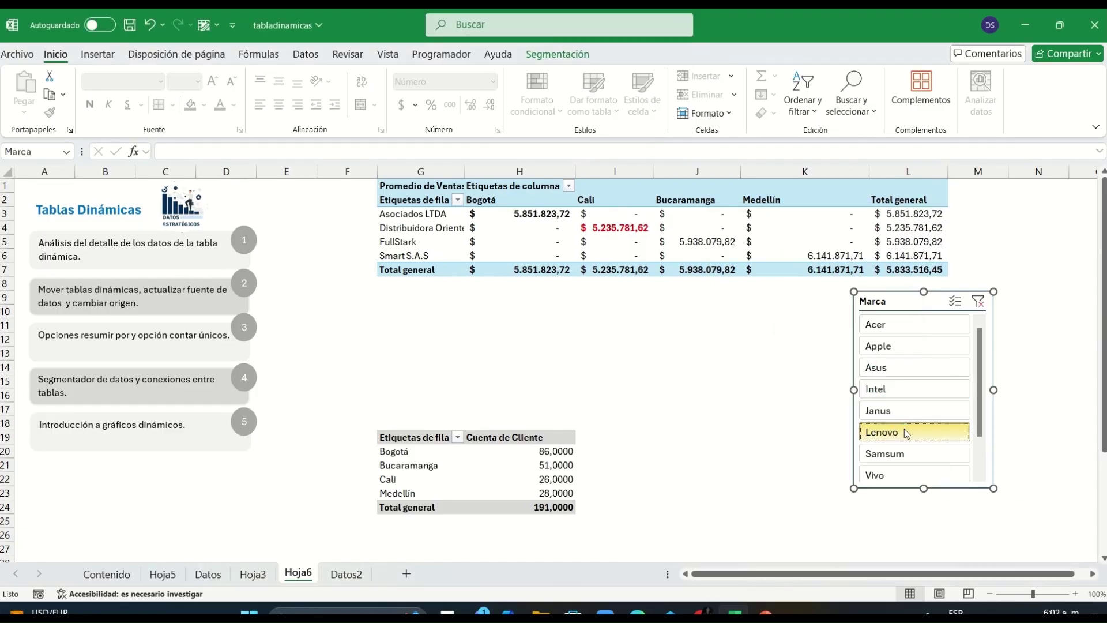
{"action": "left_click", "coordinate": [904, 453]}
{"action": "scroll", "coordinate": [928, 392], "scroll_direction": "down", "scroll_amount": 1}
{"action": "left_click", "coordinate": [907, 433]}
{"action": "left_click", "coordinate": [902, 366]}
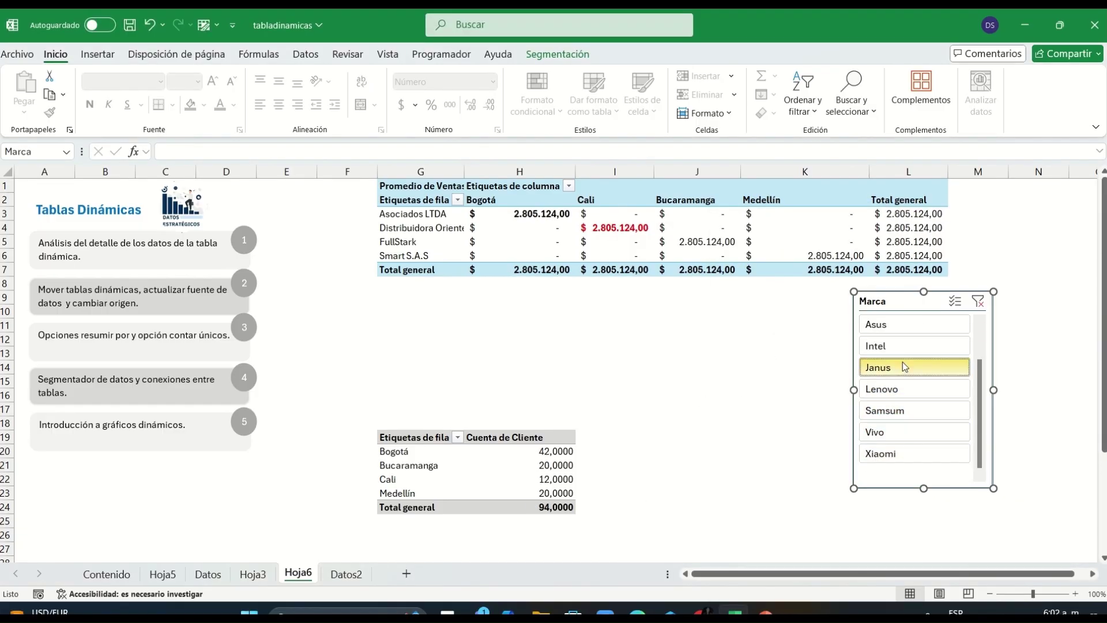
{"action": "left_click", "coordinate": [912, 325]}
{"action": "scroll", "coordinate": [921, 376], "scroll_direction": "up", "scroll_amount": 1}
{"action": "left_click", "coordinate": [921, 345]}
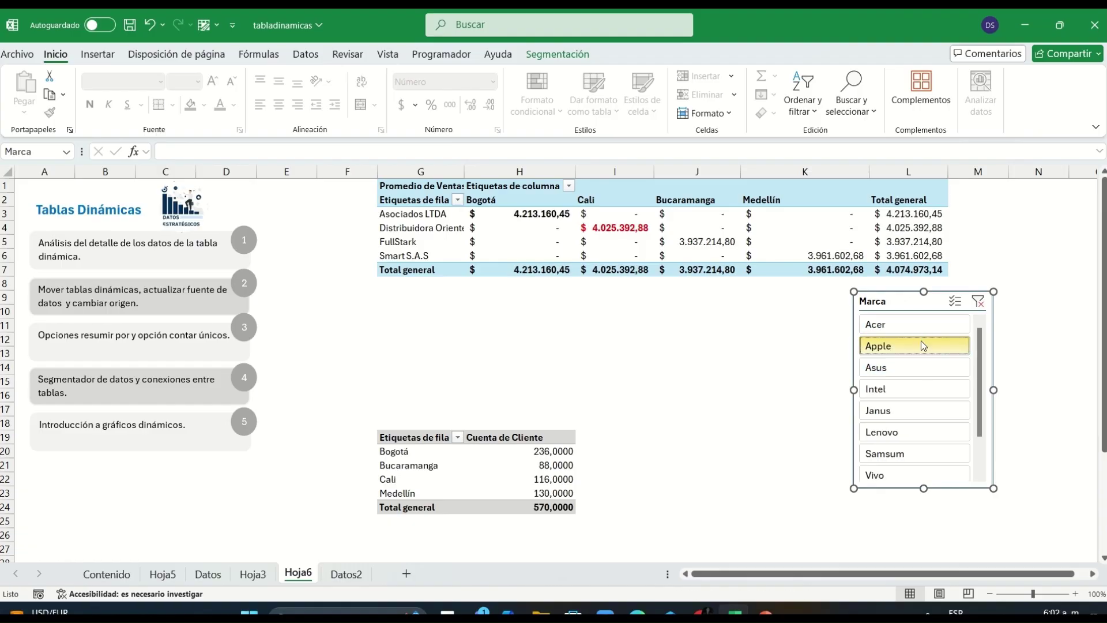
{"action": "left_click", "coordinate": [521, 366]}
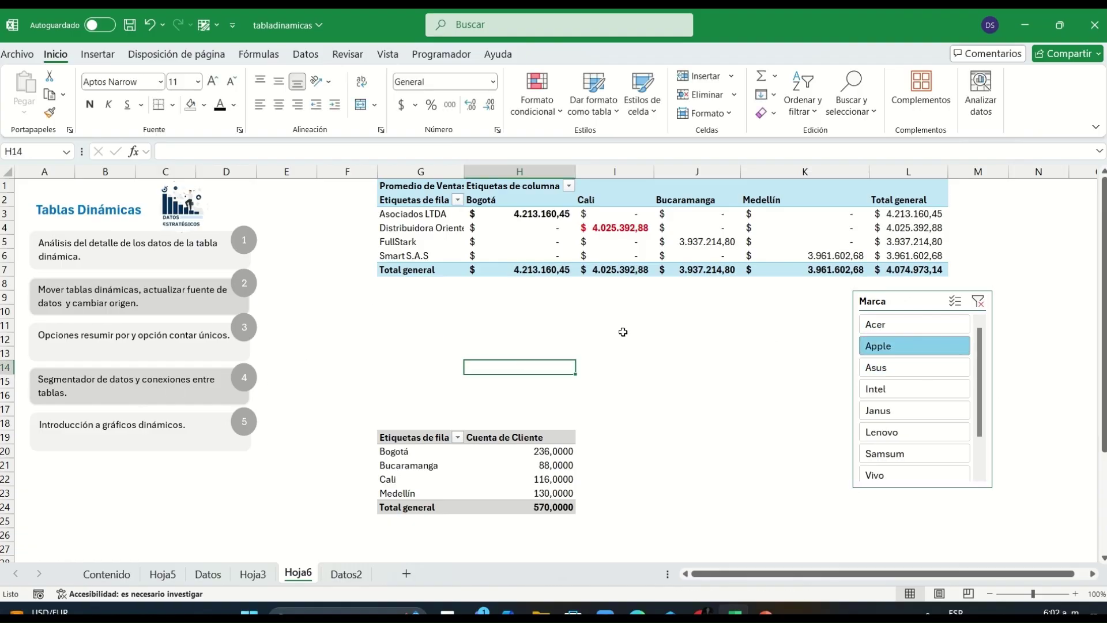
{"action": "left_click", "coordinate": [428, 452]}
{"action": "left_click", "coordinate": [620, 243]}
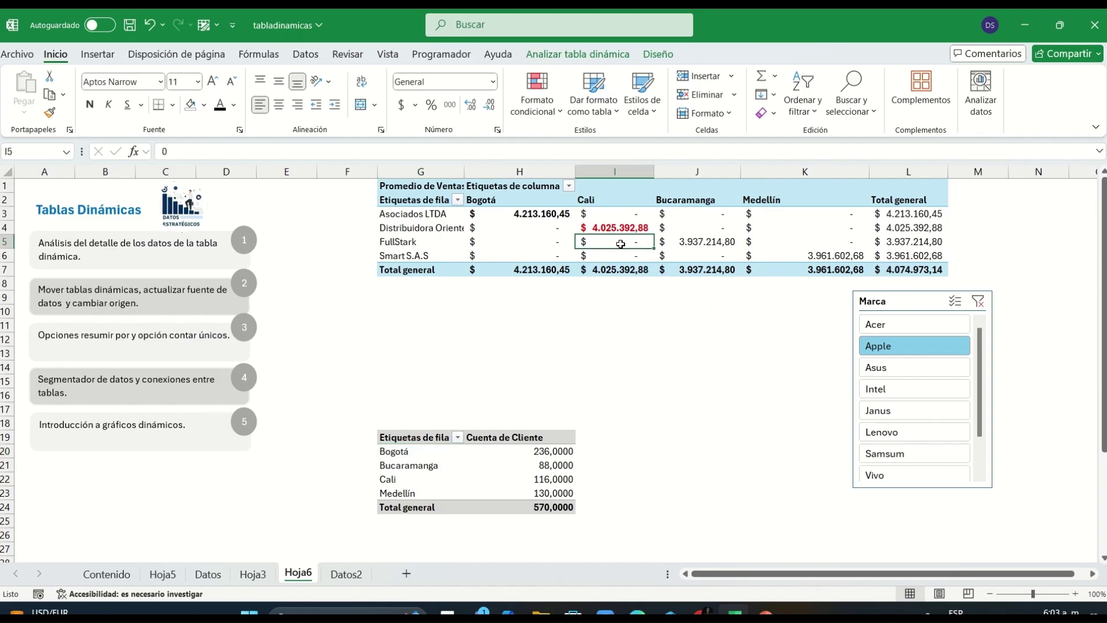
Step: Insert a clustered column pivot chart from the ciudades pivot table
{"action": "left_click", "coordinate": [538, 451]}
{"action": "left_click", "coordinate": [98, 54]}
{"action": "left_click", "coordinate": [582, 85]}
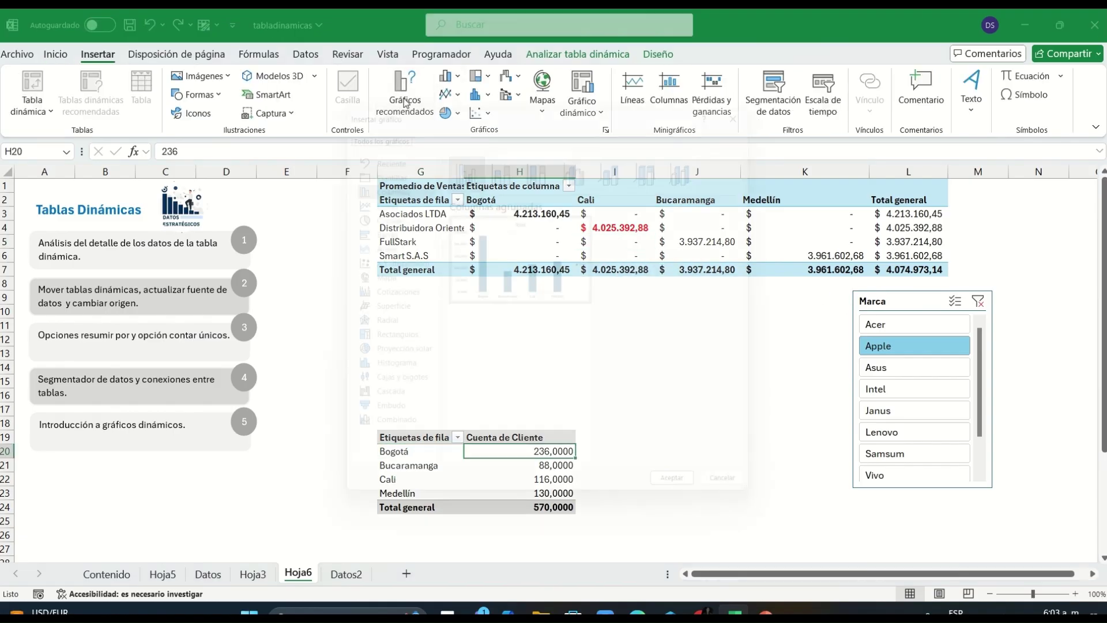
{"action": "key", "text": "Escape"}
{"action": "left_click", "coordinate": [582, 85]}
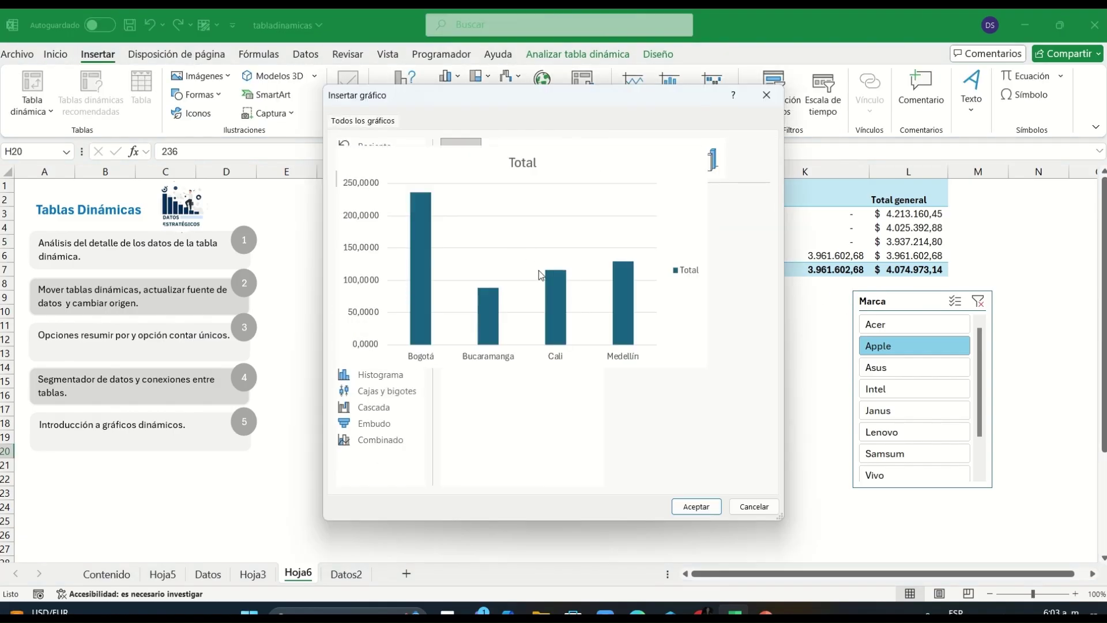
{"action": "left_click", "coordinate": [694, 505]}
Step: Add data labels to the pivot chart and delete its title
{"action": "left_click", "coordinate": [747, 275]}
{"action": "left_click", "coordinate": [780, 336]}
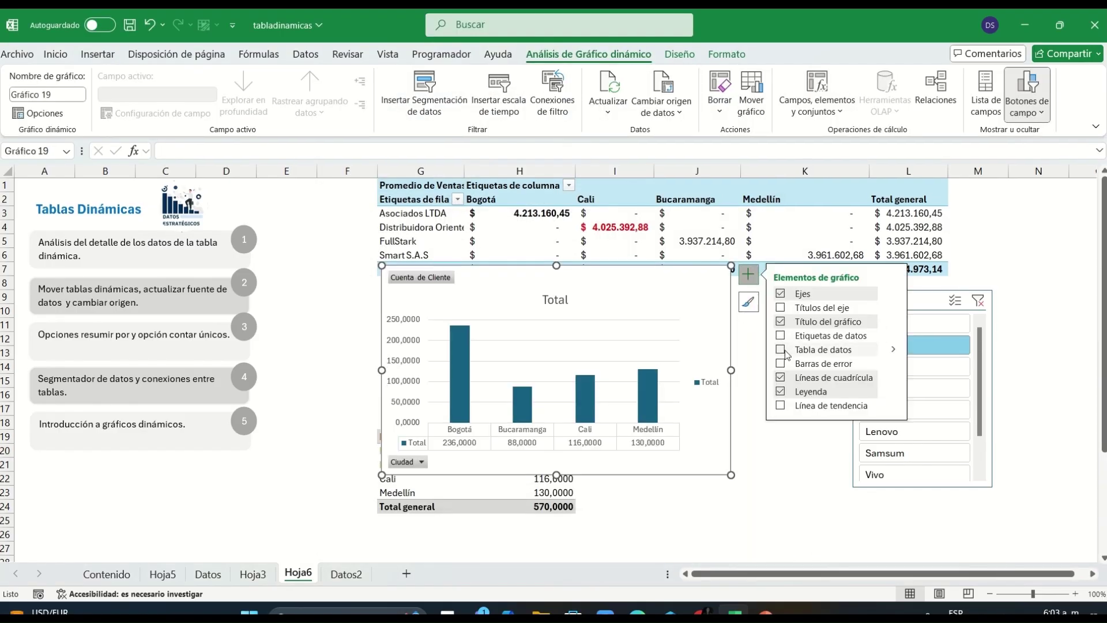
{"action": "left_click", "coordinate": [552, 300]}
{"action": "key", "text": "Delete"}
Step: Hide all field buttons on the pivot chart and remove its vertical axis and gridlines
{"action": "right_click", "coordinate": [418, 277]}
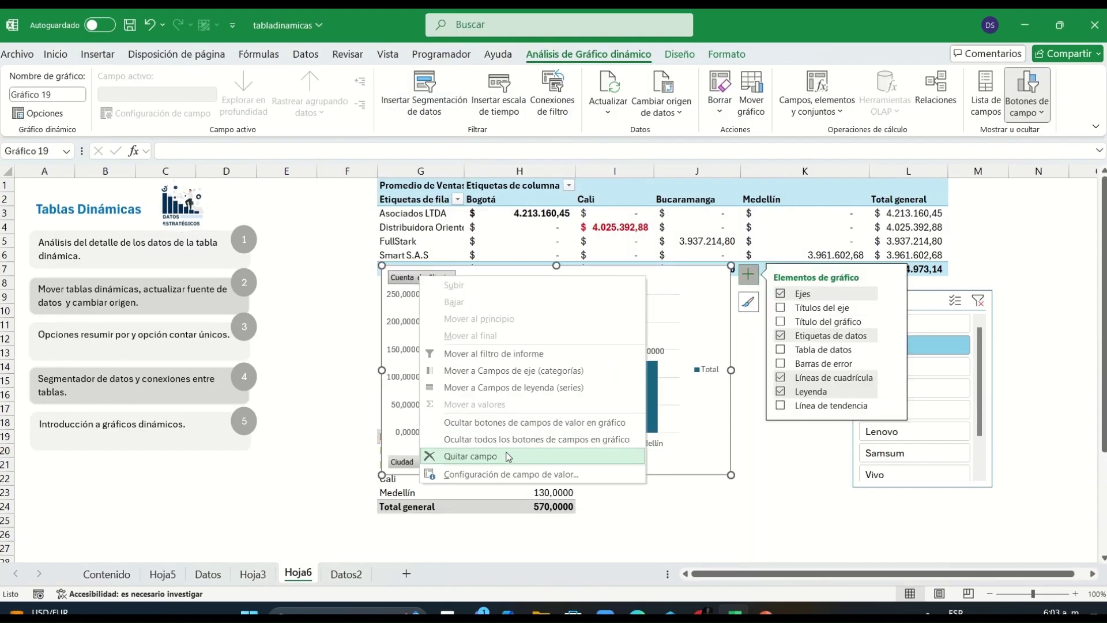
{"action": "left_click", "coordinate": [502, 438]}
{"action": "left_click", "coordinate": [413, 311]}
{"action": "key", "text": "Delete"}
{"action": "left_click", "coordinate": [780, 377]}
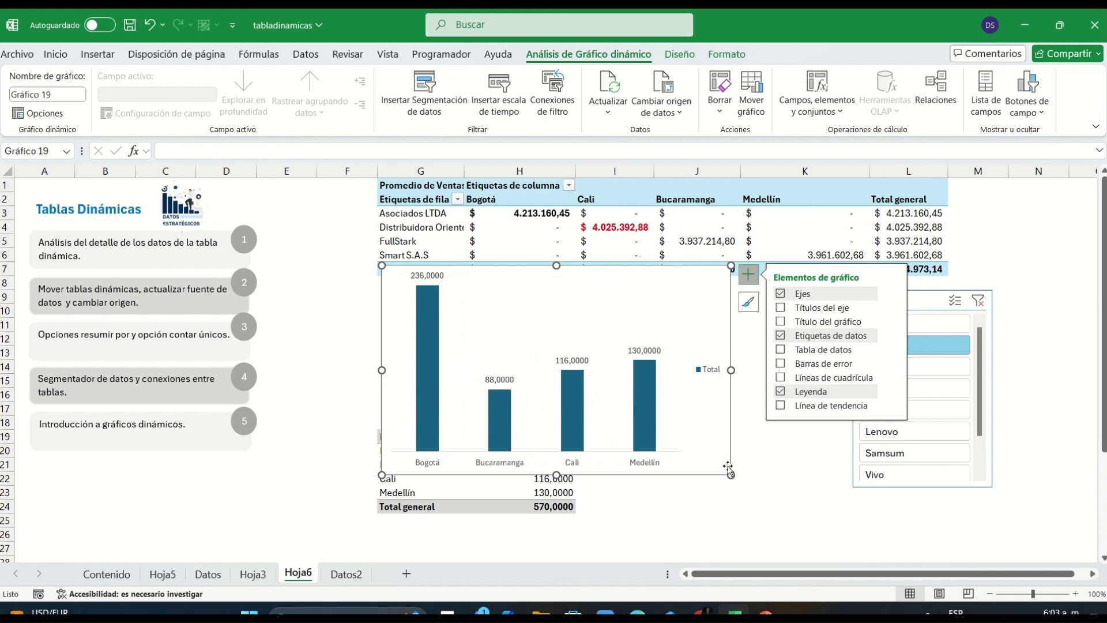
Step: Shrink the chart to fit between the two pivot tables and delete its legend
{"action": "left_click_drag", "start_coordinate": [731, 474], "coordinate": [680, 431]}
{"action": "left_click", "coordinate": [739, 343]}
{"action": "key", "text": "Delete"}
{"action": "left_click", "coordinate": [720, 464]}
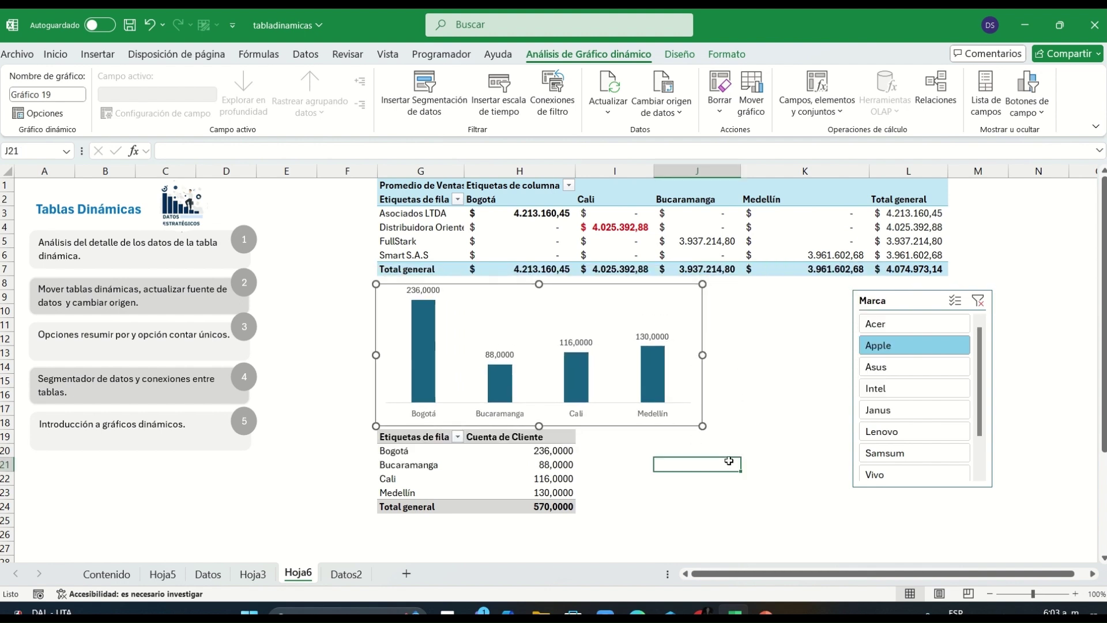
Step: Filter the pivot tables and chart by Lenovo, Samsum and Vivo in turn, ending with Xiaomi
{"action": "left_click", "coordinate": [896, 397]}
{"action": "left_click", "coordinate": [892, 432]}
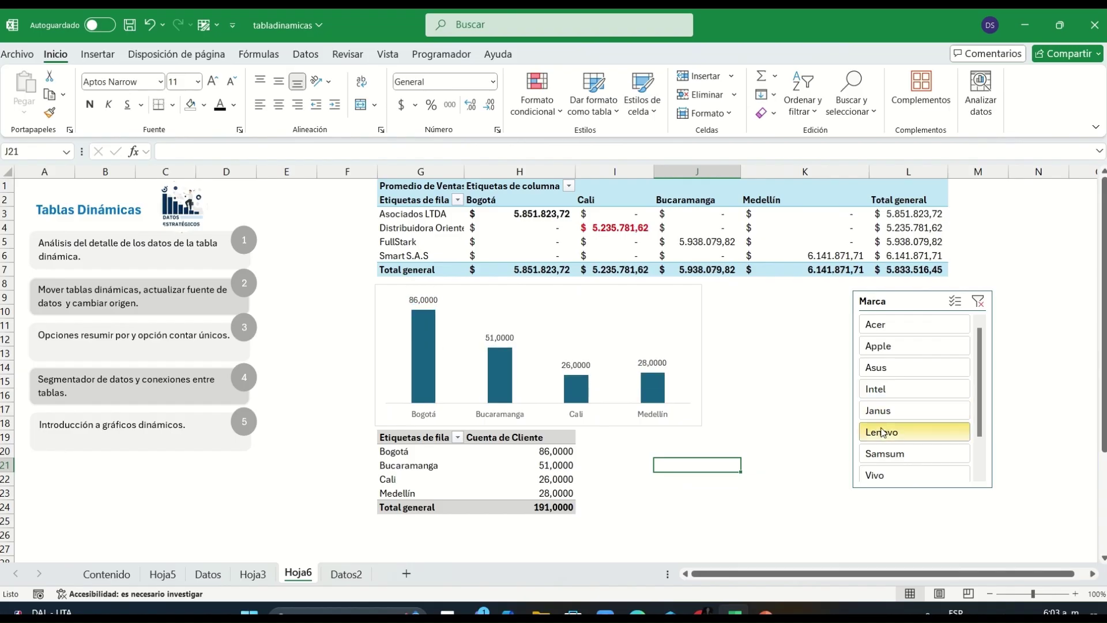
{"action": "left_click", "coordinate": [886, 455]}
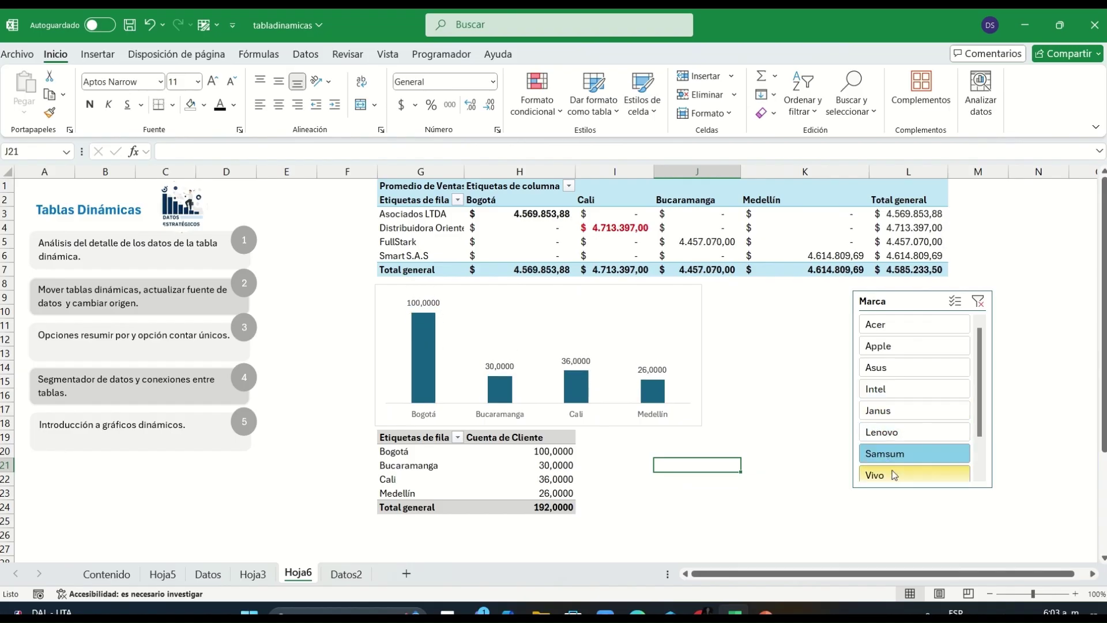
{"action": "left_click", "coordinate": [891, 471]}
{"action": "scroll", "coordinate": [988, 380], "scroll_direction": "down", "scroll_amount": 2}
{"action": "left_click", "coordinate": [889, 454]}
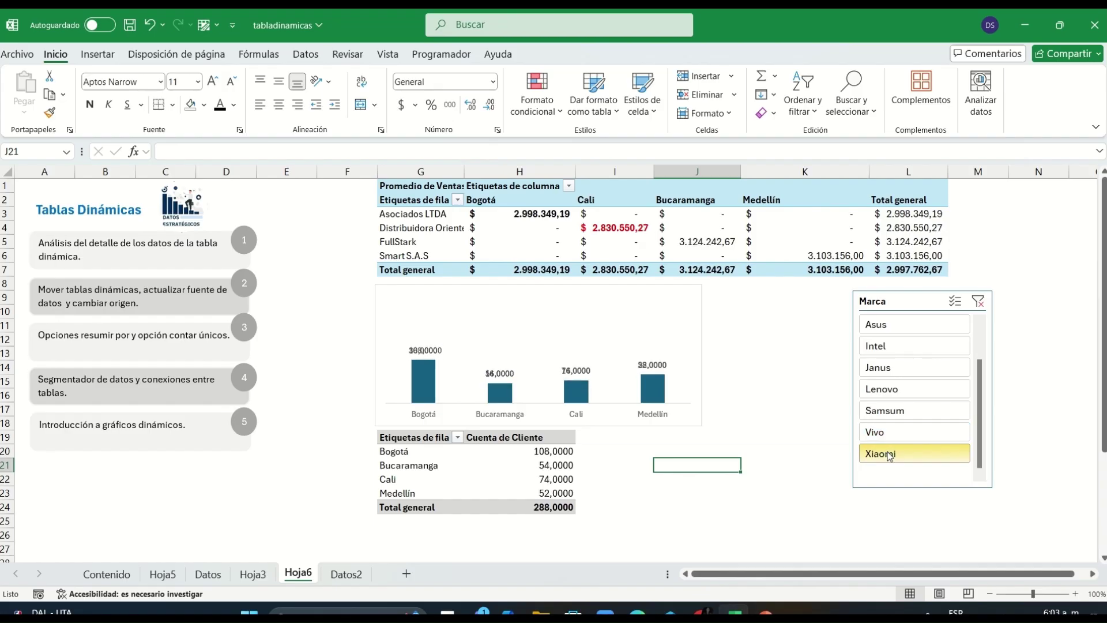